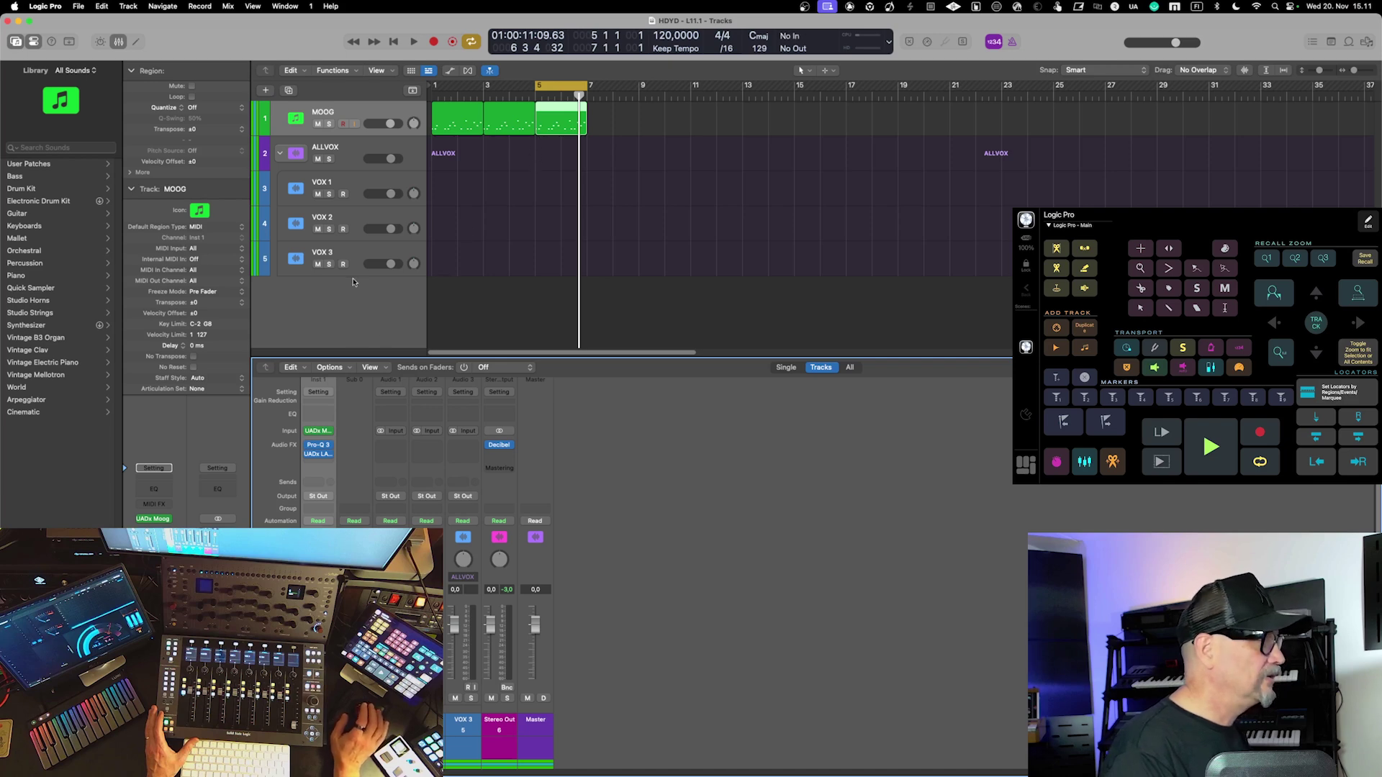
Insert the Pro-Q 3 equalizer on the VOX 1 track and close its plug-in window
{"action": "left_click", "coordinate": [352, 195]}
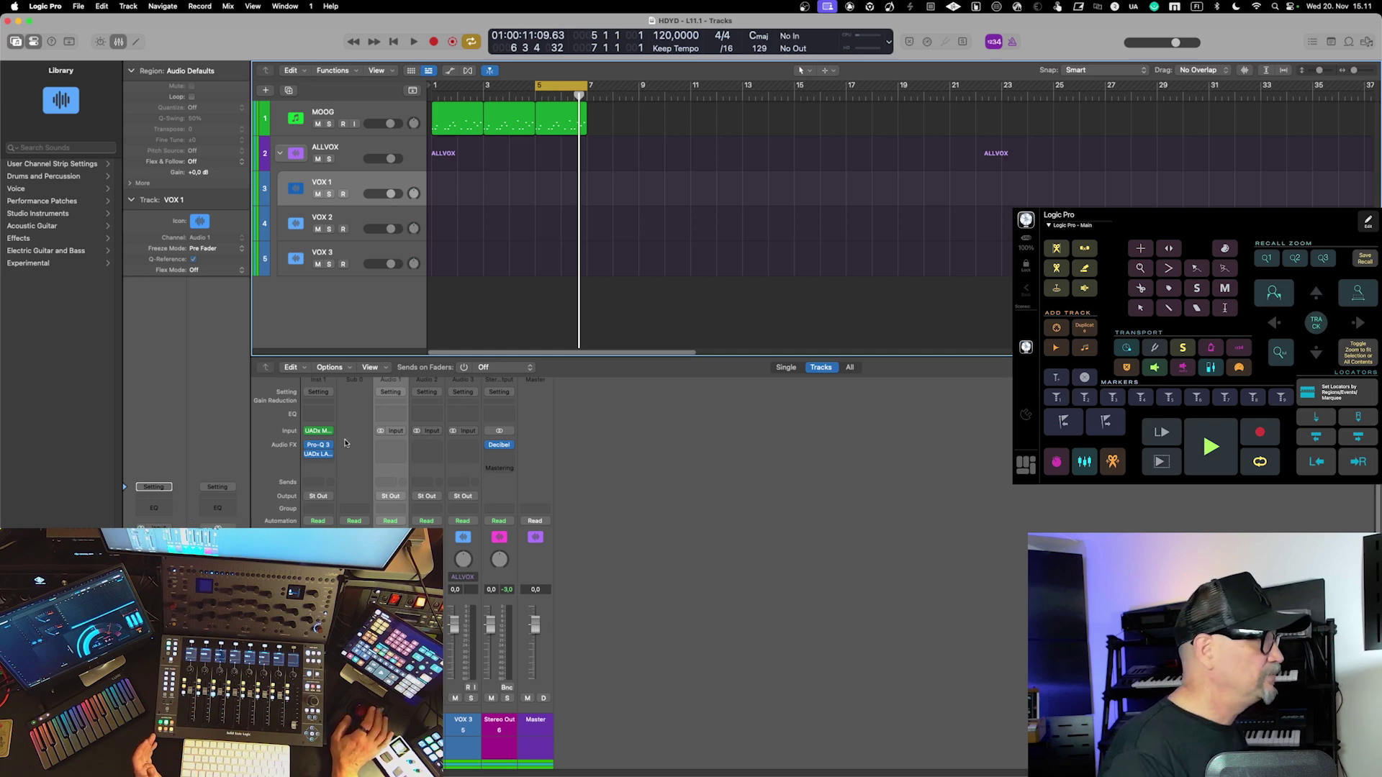
{"action": "left_click", "coordinate": [358, 224]}
{"action": "left_click", "coordinate": [355, 184]}
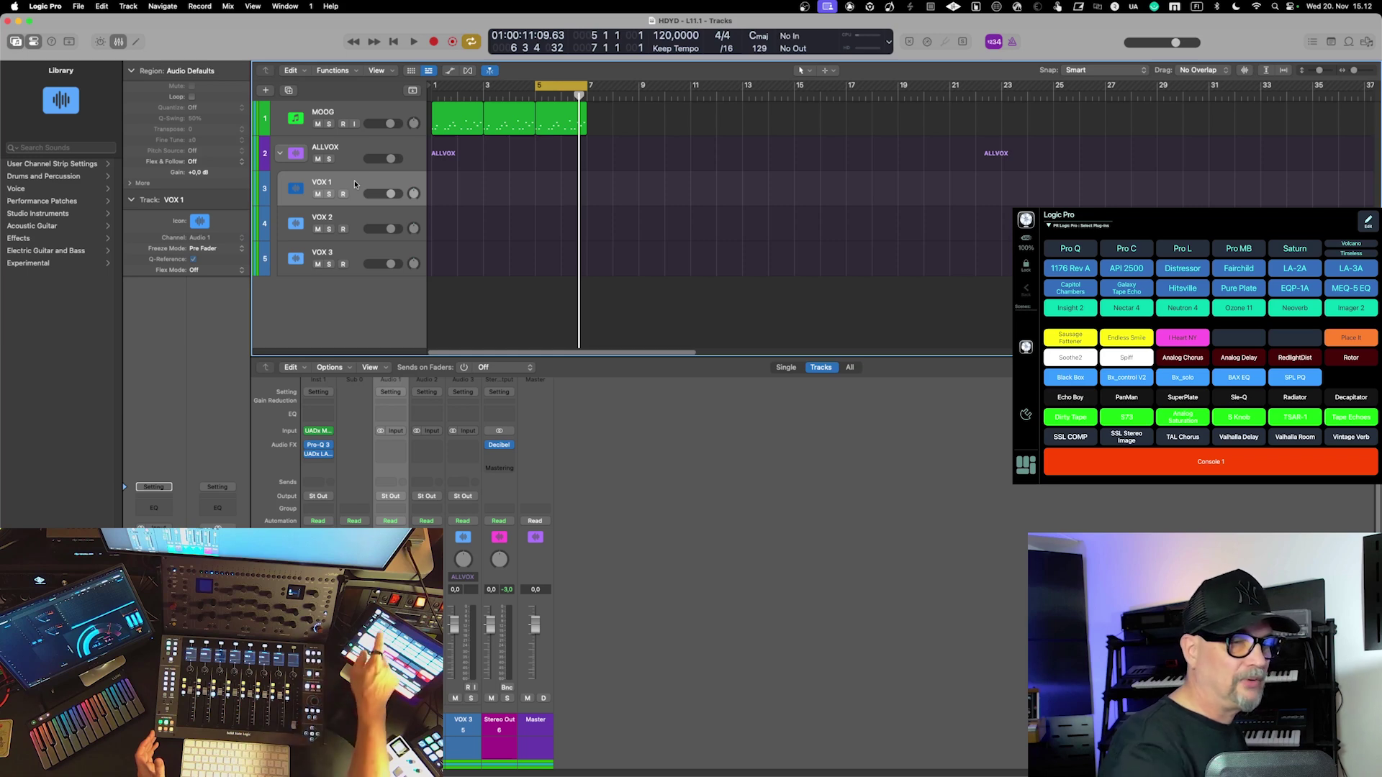
{"action": "key", "text": "super+shift+p"}
{"action": "type", "text": "pro-q"}
{"action": "key", "text": "Return"}
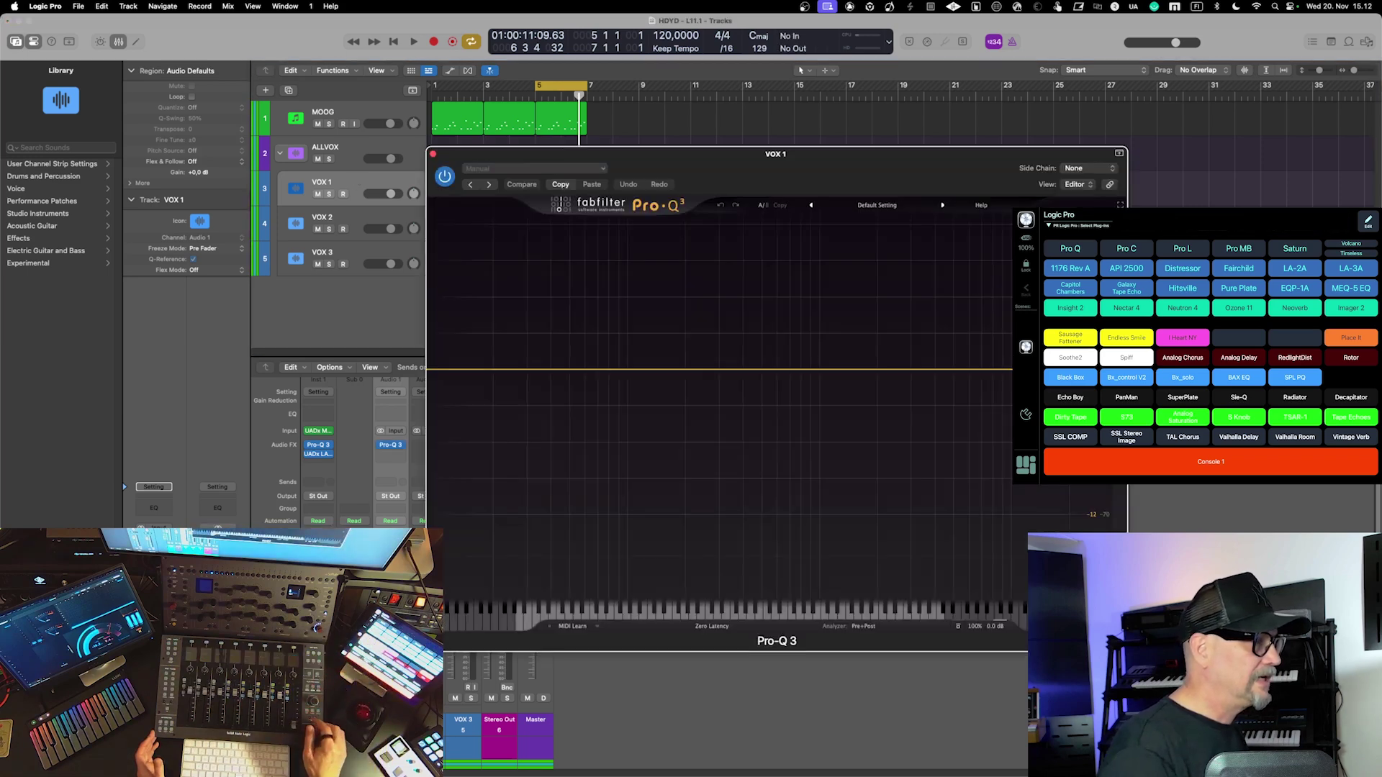
{"action": "key", "text": "super+w"}
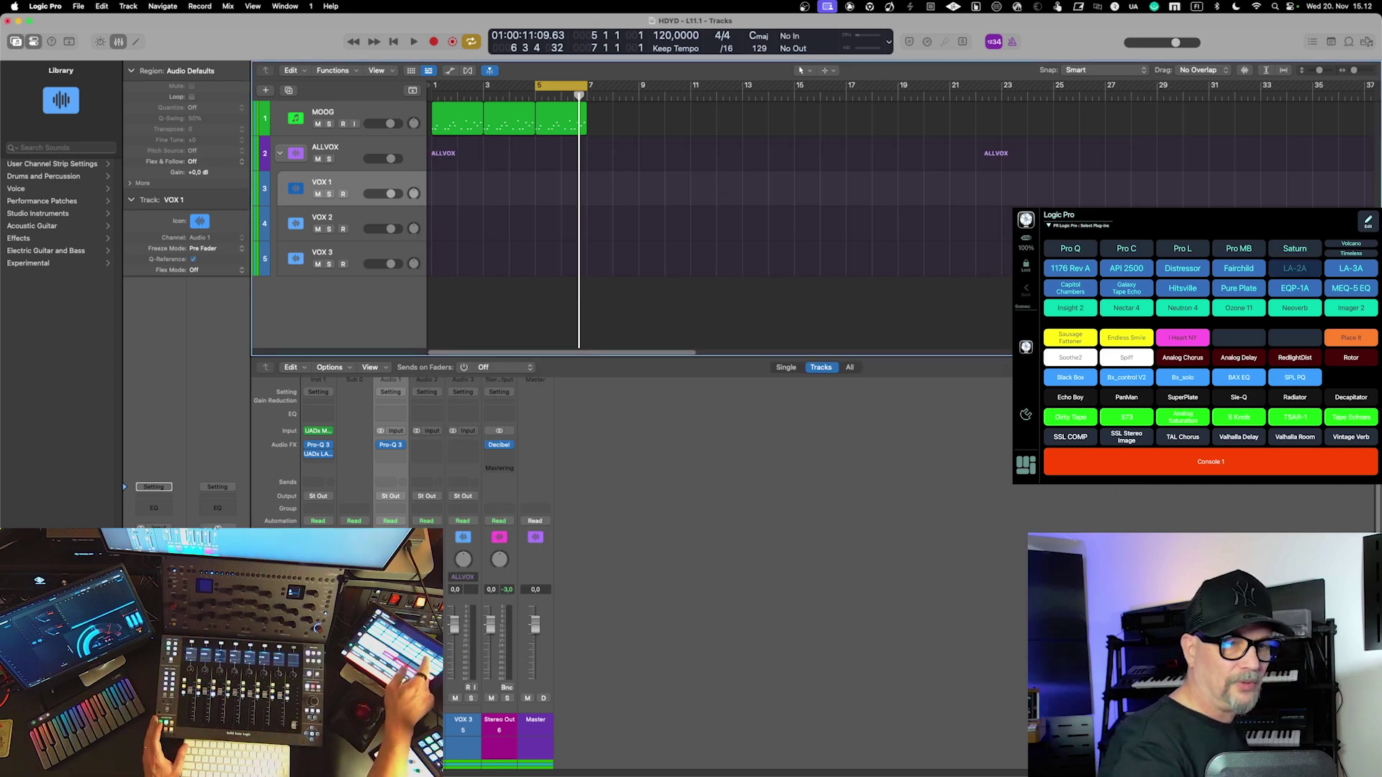
Add the UADx LA-2A Silver Compressor to the VOX 1 track and close its plug-in window
{"action": "key", "text": "ctrl+super+p"}
{"action": "type", "text": "UADx LA-2A Silv"}
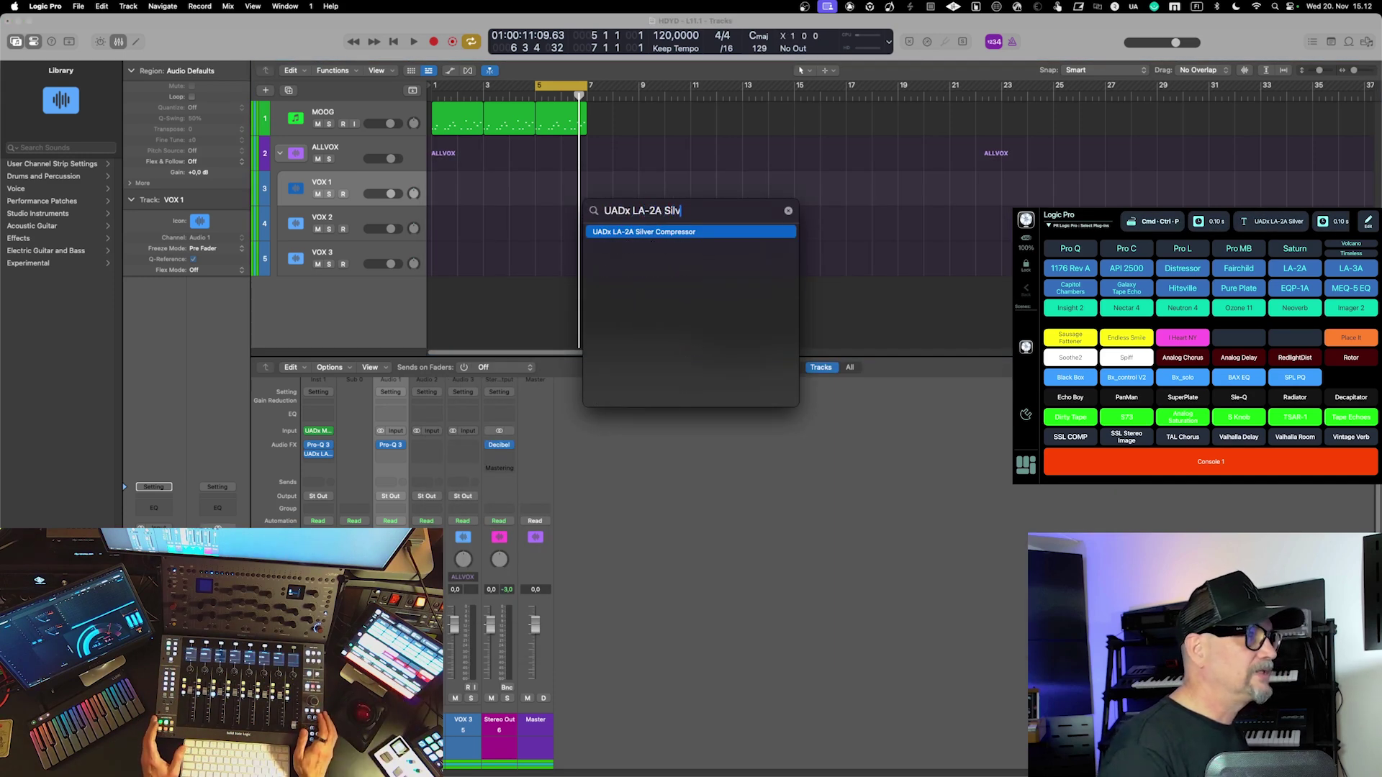
{"action": "key", "text": "Return"}
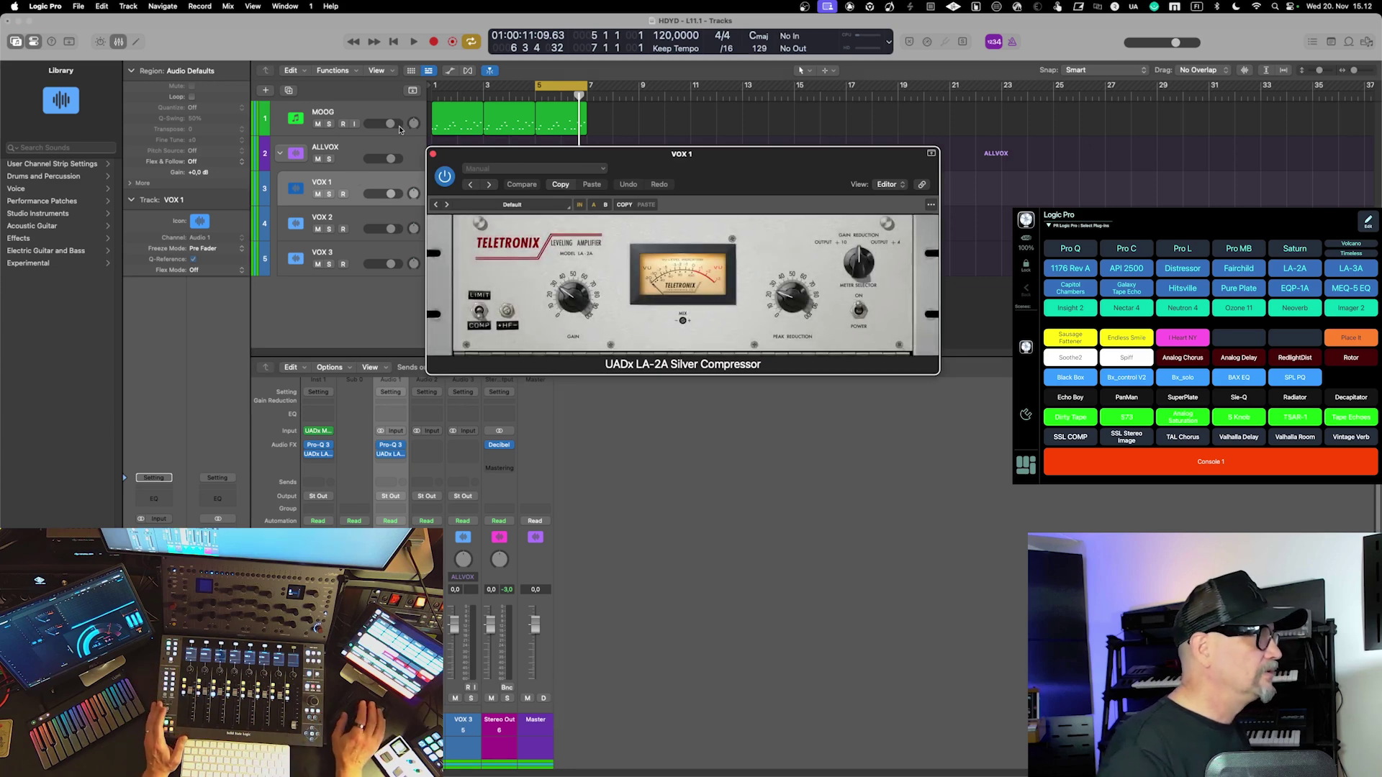
{"action": "left_click", "coordinate": [432, 153]}
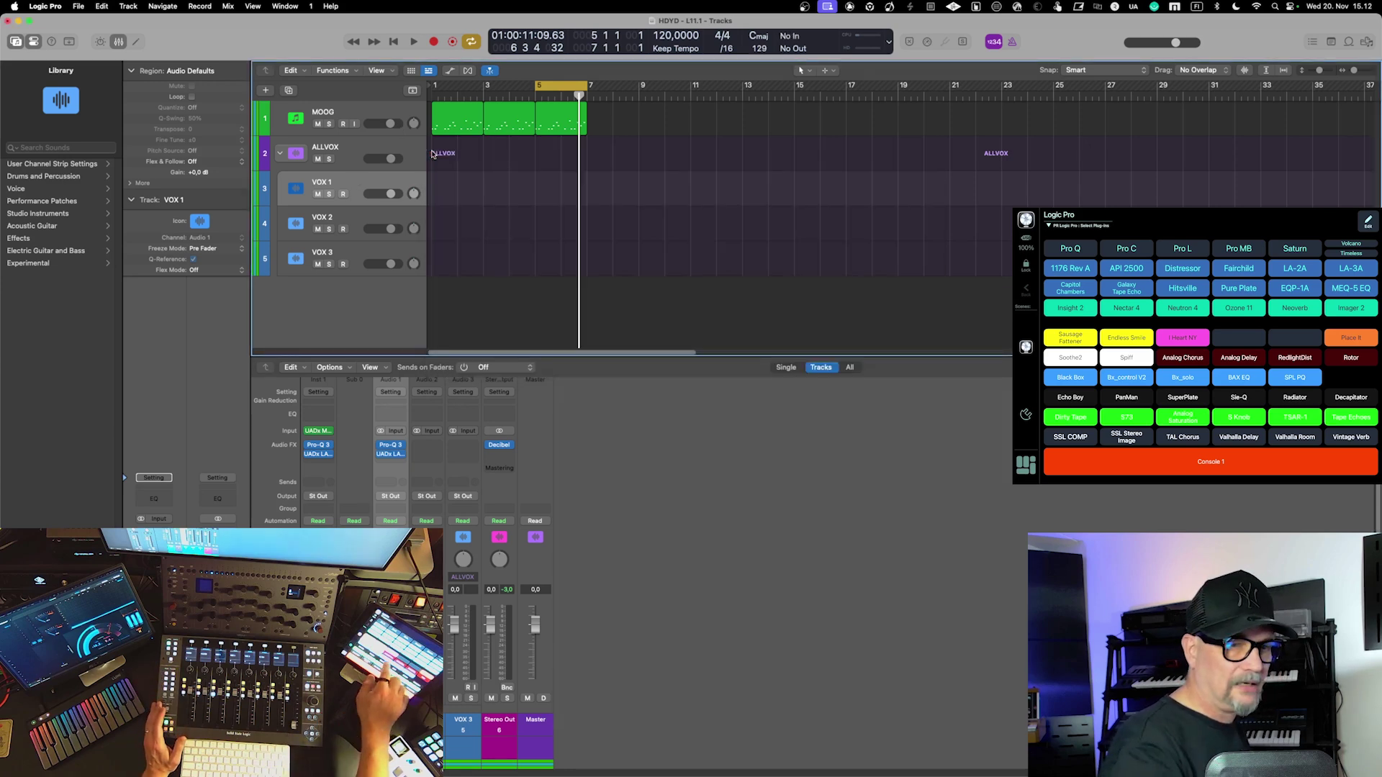
Add the bx_solo plug-in to the VOX 1 track and close its window
{"action": "key", "text": "alt+space"}
{"action": "type", "text": "bx_solo"}
{"action": "key", "text": "Return"}
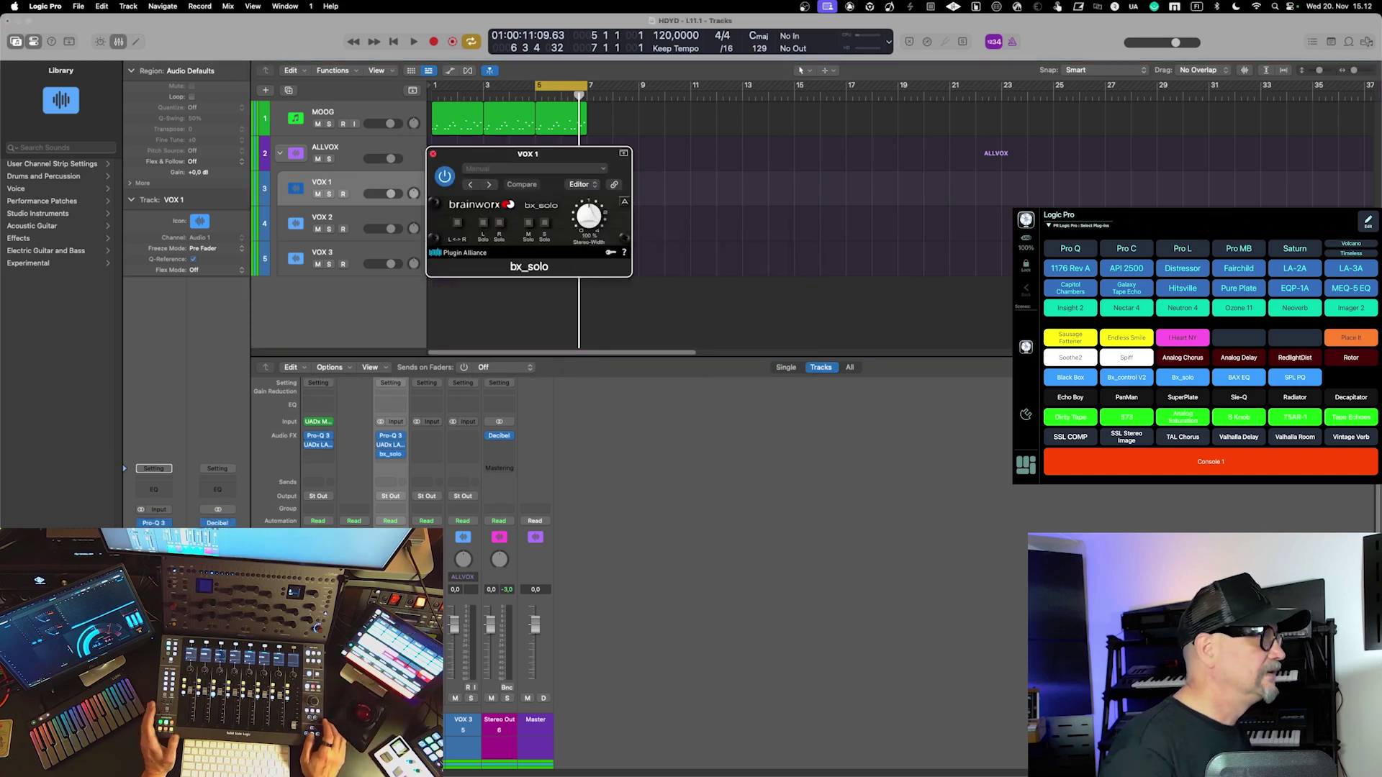
{"action": "key", "text": "super+w"}
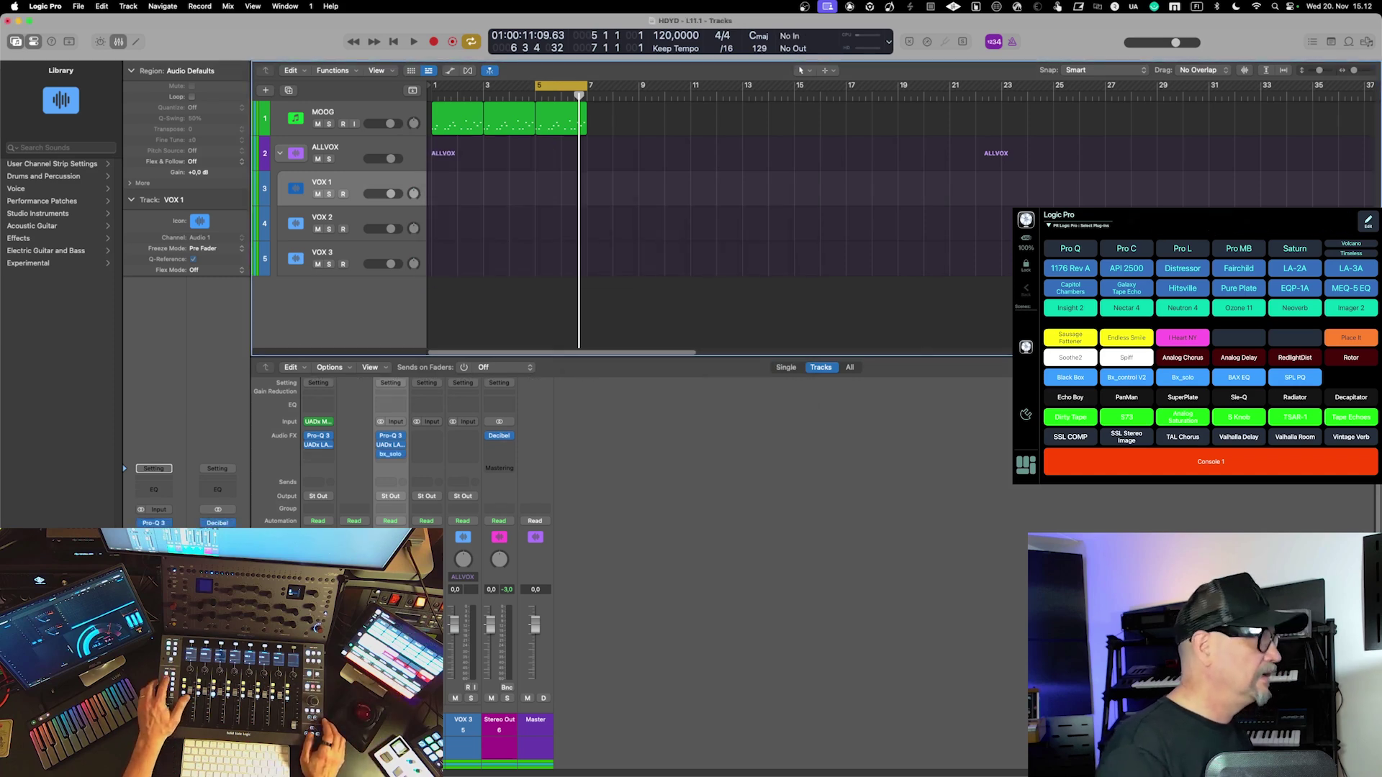
{"action": "key", "text": "v"}
{"action": "key", "text": "v"}
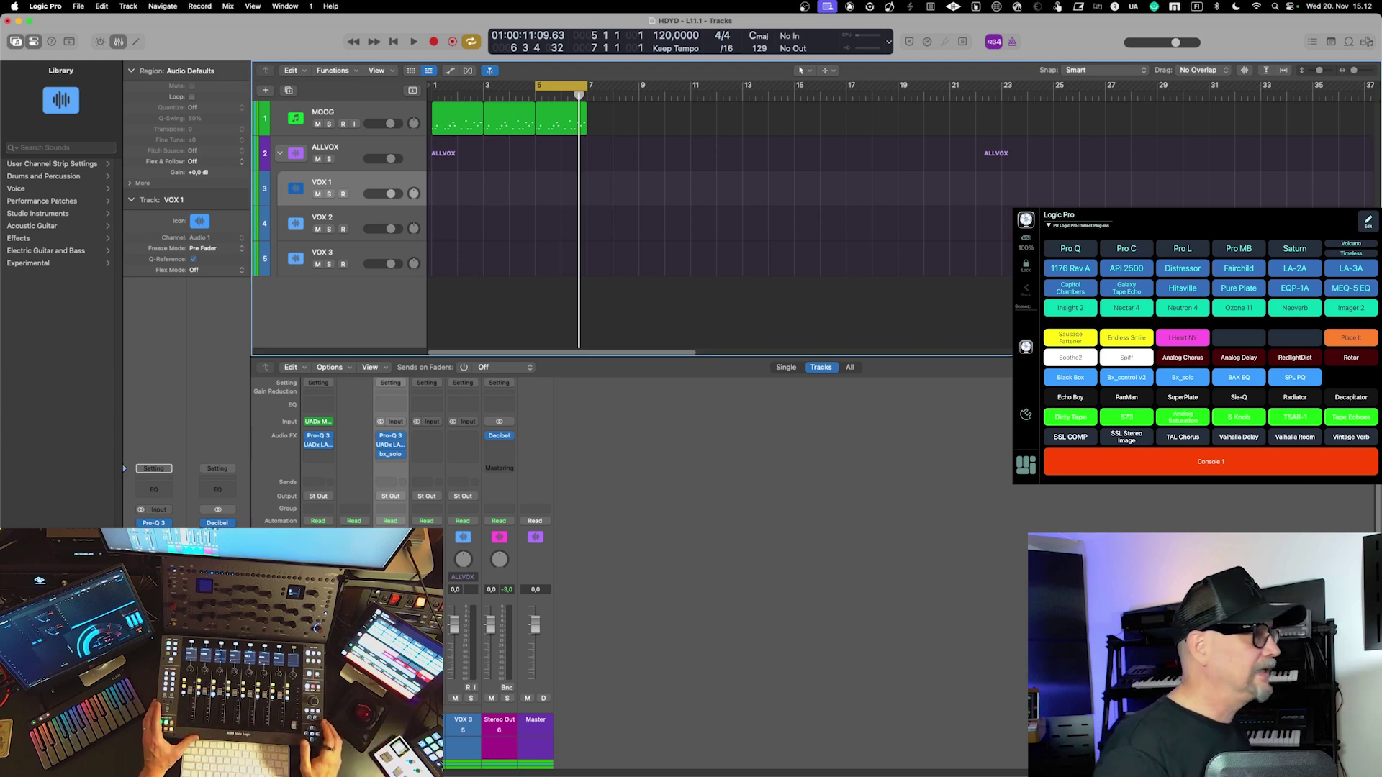
Add the Insight 2 plug-in to the VOX 2 track
{"action": "left_click", "coordinate": [321, 223]}
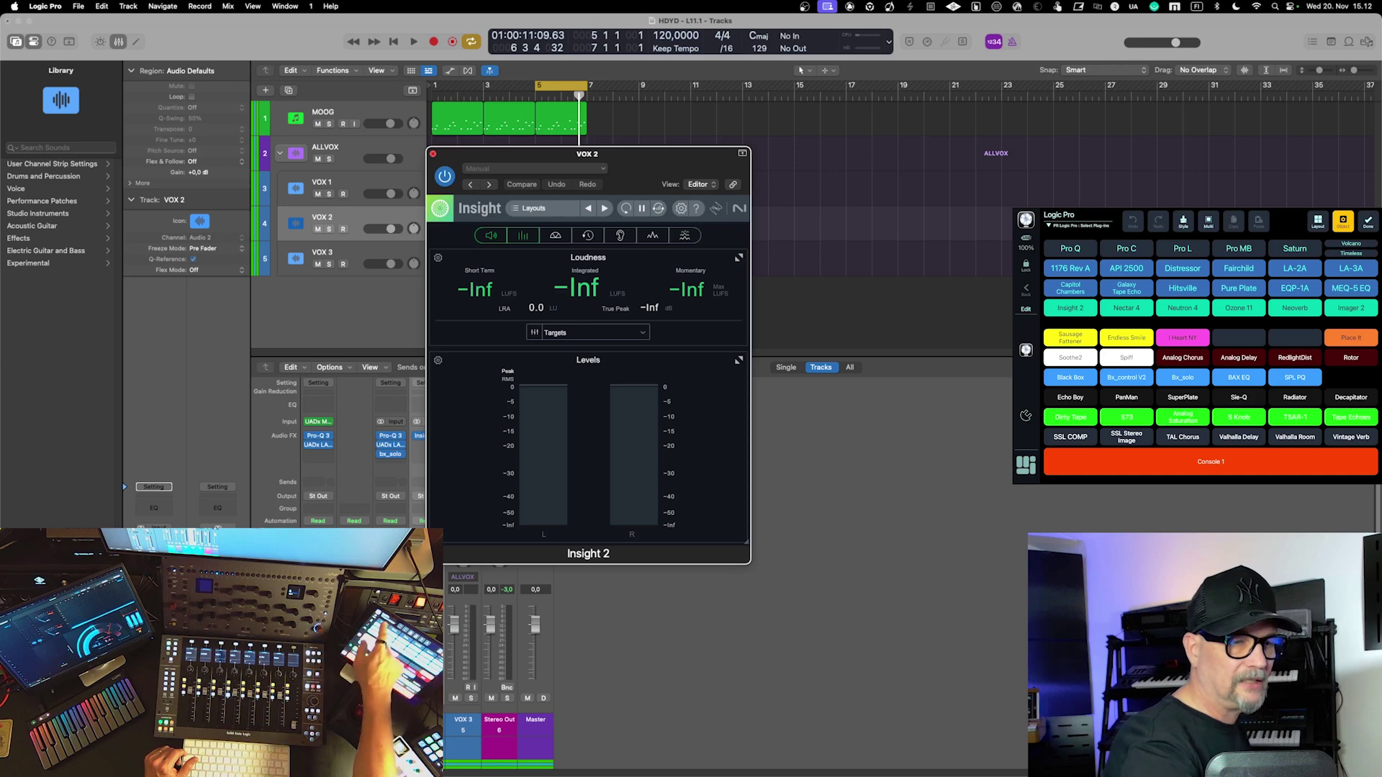
Examine the macro actions assigned to the Pro Q button in the controller's layout editor and leave the editor
{"action": "left_click", "coordinate": [1070, 248]}
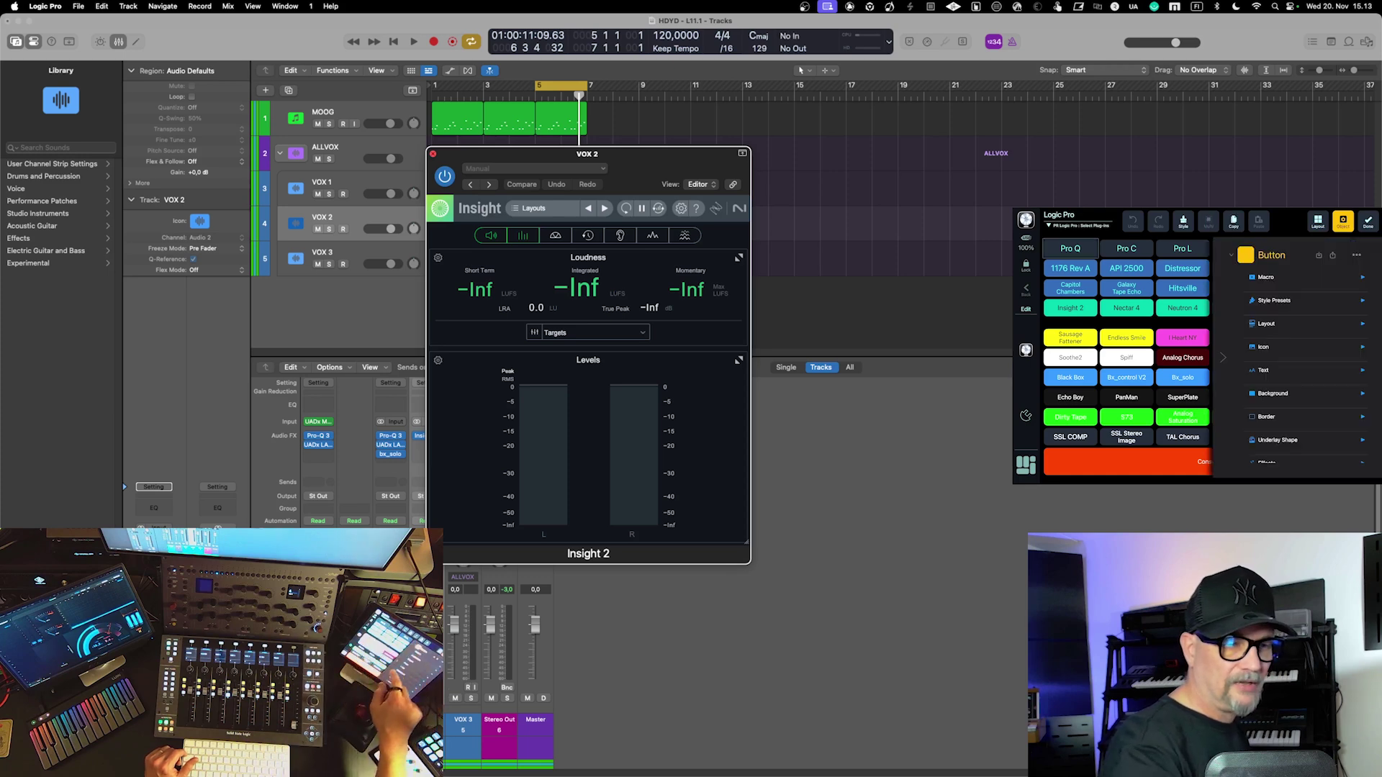
{"action": "left_click", "coordinate": [1266, 277]}
{"action": "left_click", "coordinate": [1292, 299]}
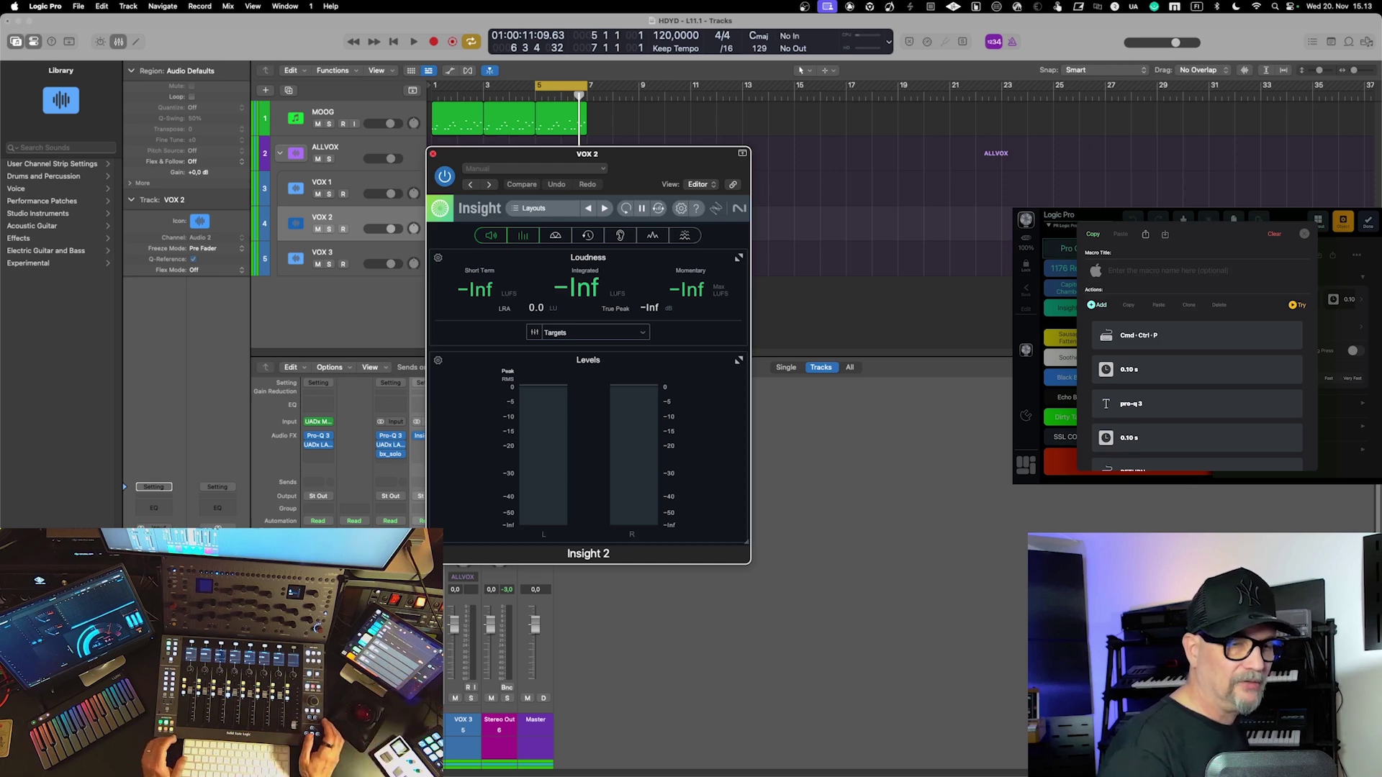
{"action": "scroll", "coordinate": [1196, 394], "scroll_direction": "down", "scroll_amount": 1}
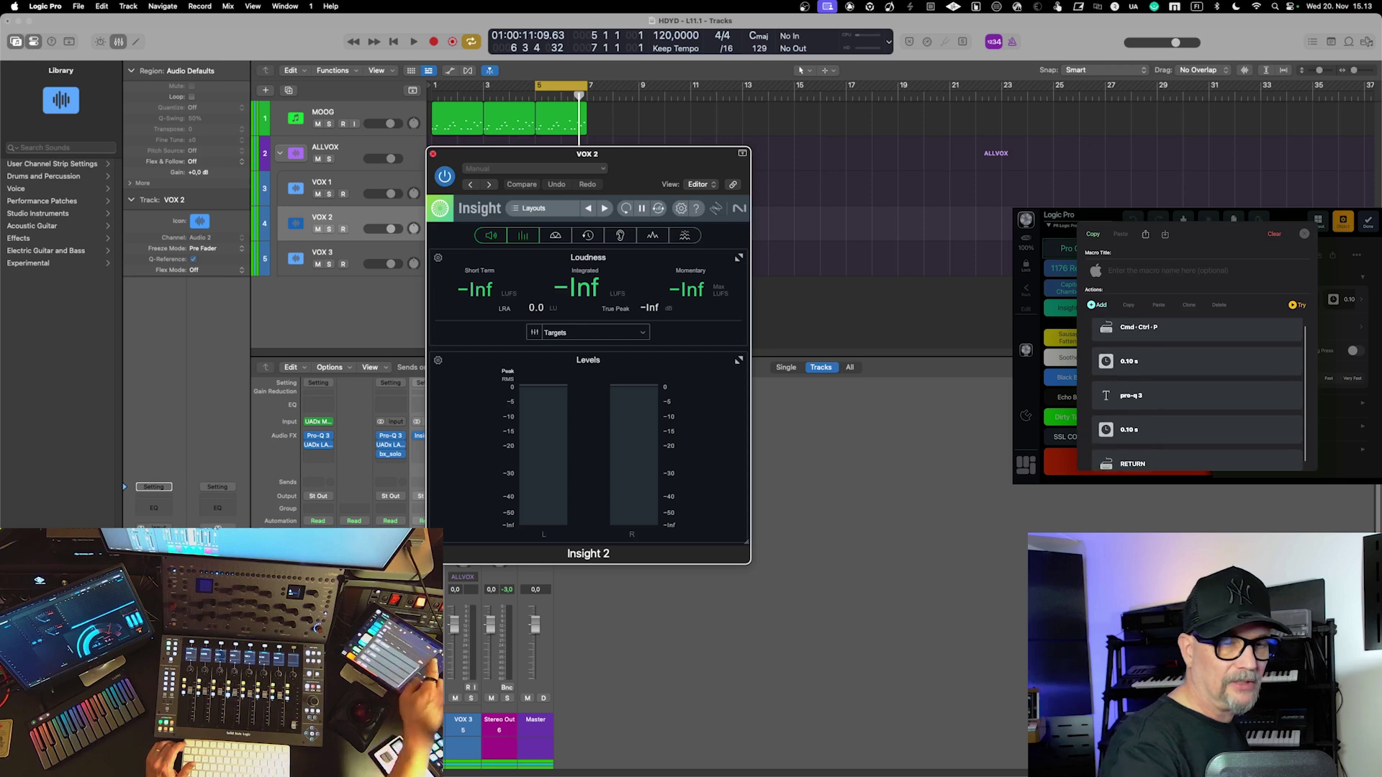
{"action": "left_click", "coordinate": [1304, 234]}
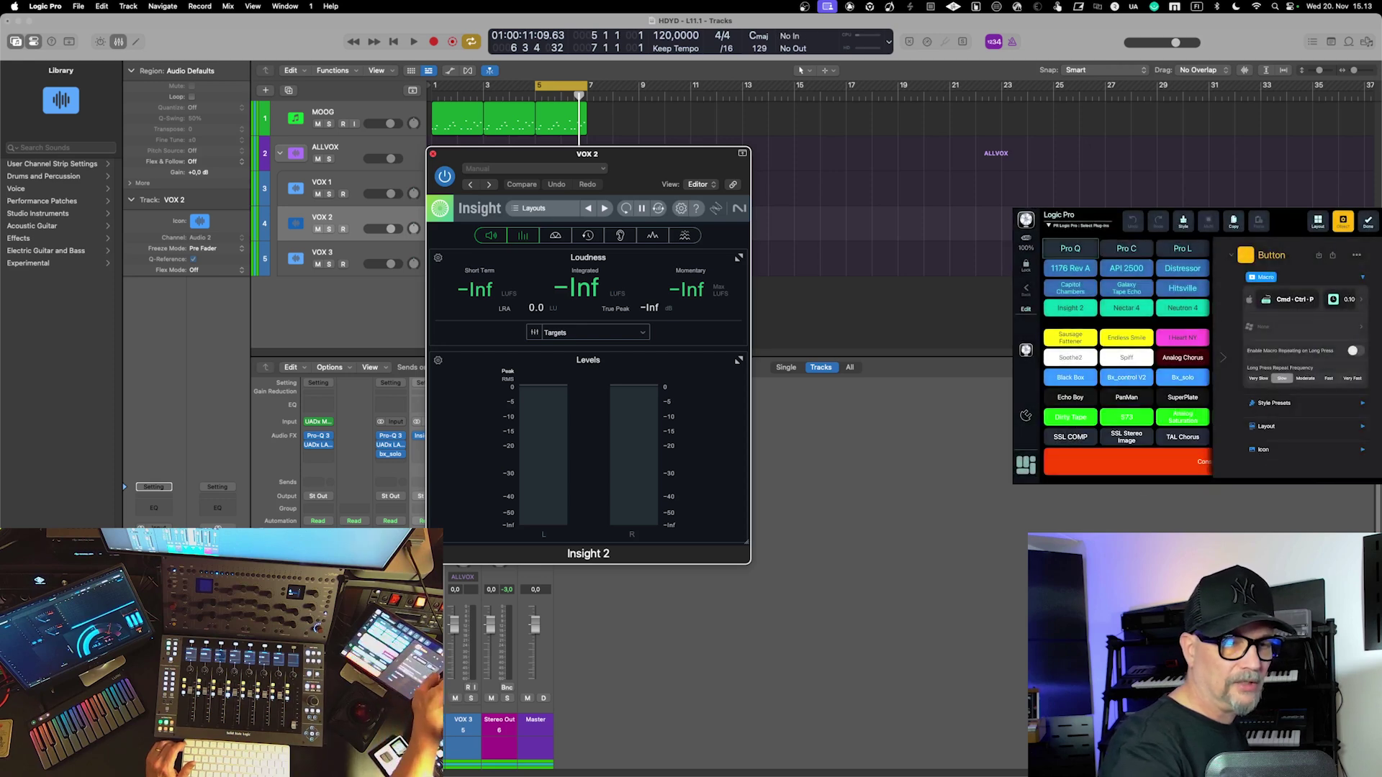
{"action": "left_click", "coordinate": [1367, 221]}
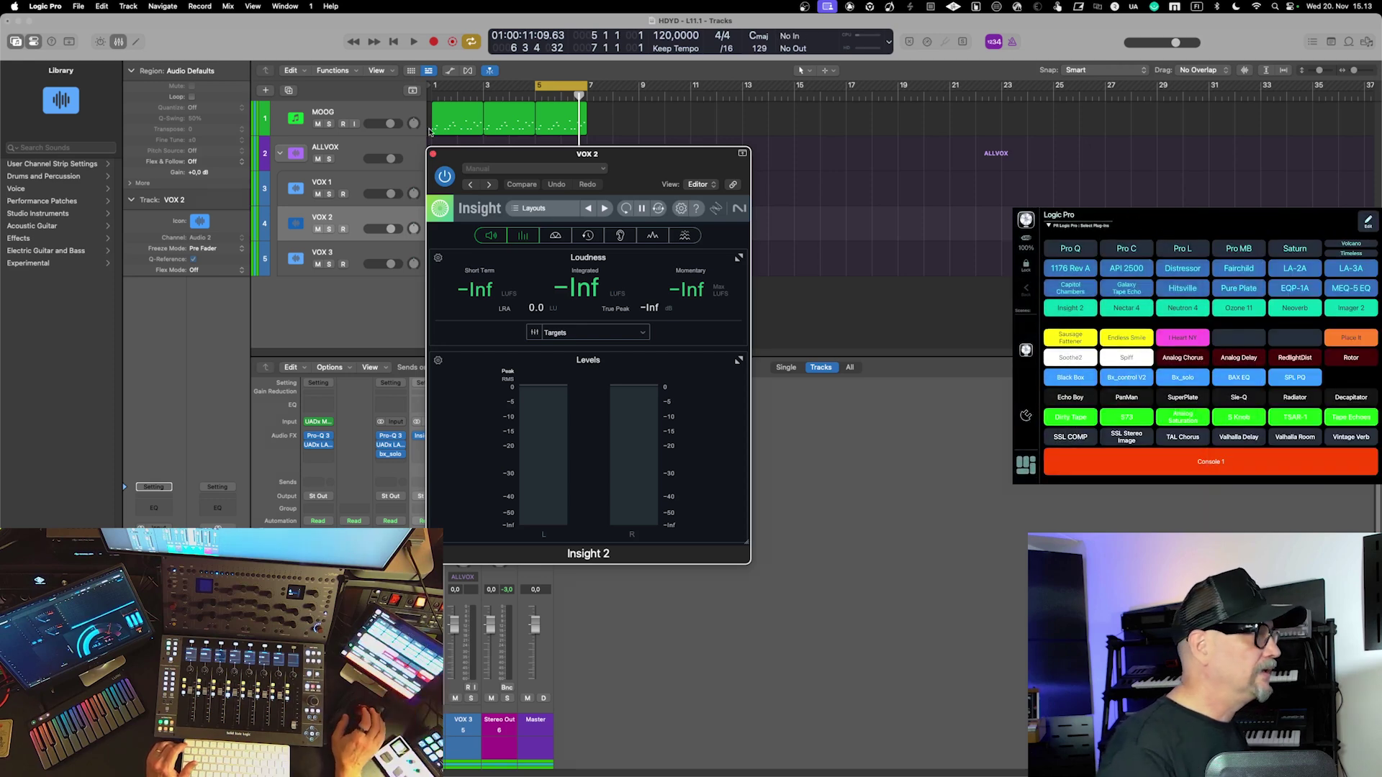
Close the Insight 2 window and insert the Drawmer S73 plug-in on the VOX 3 track
{"action": "left_click", "coordinate": [433, 153]}
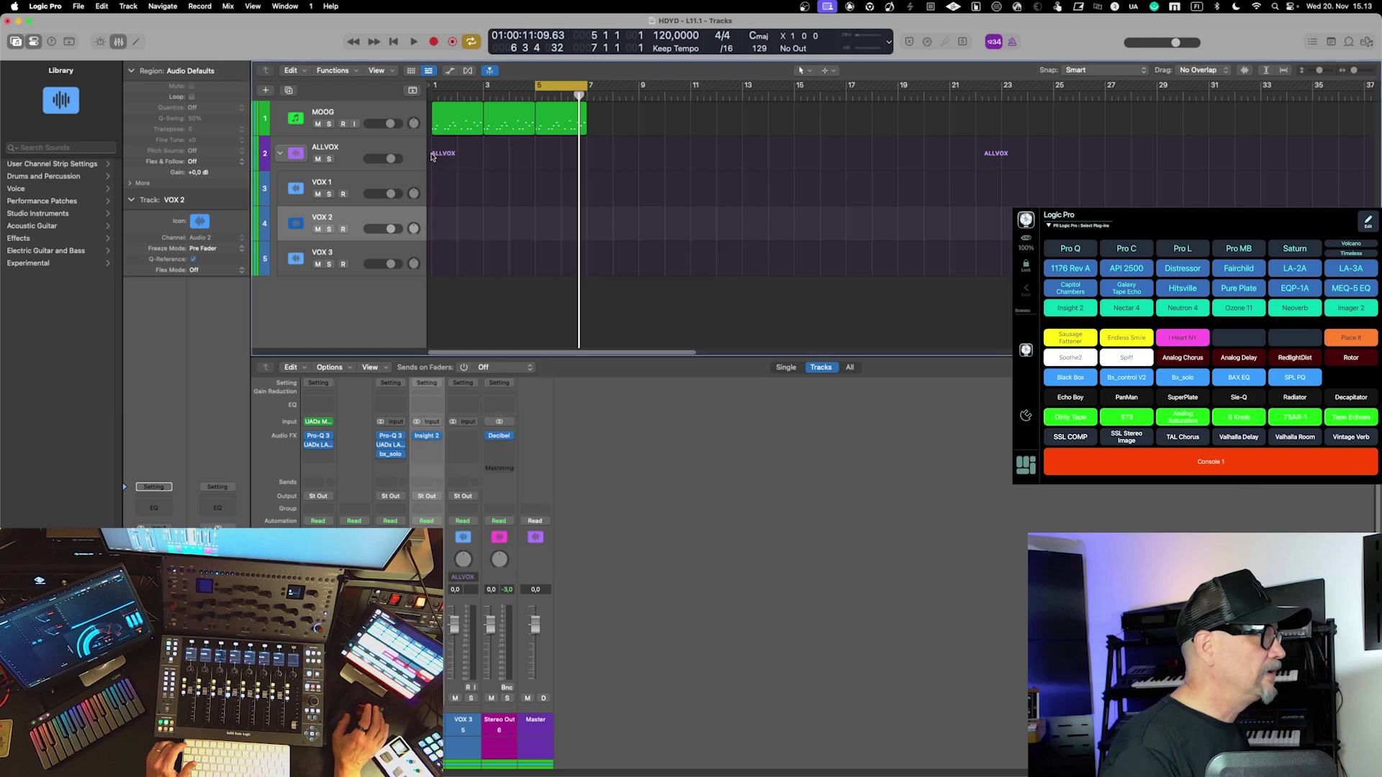
{"action": "left_click", "coordinate": [370, 260]}
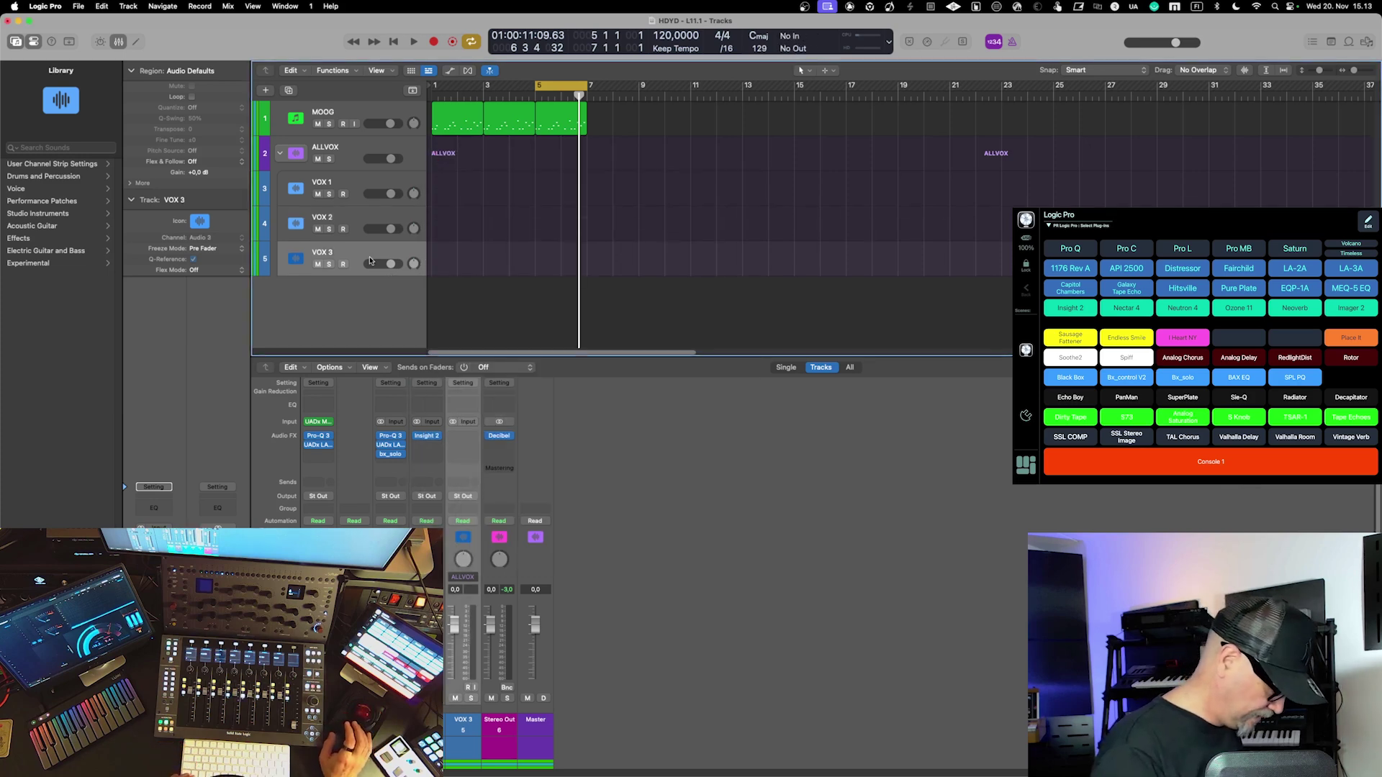
{"action": "key", "text": "super+shift+p"}
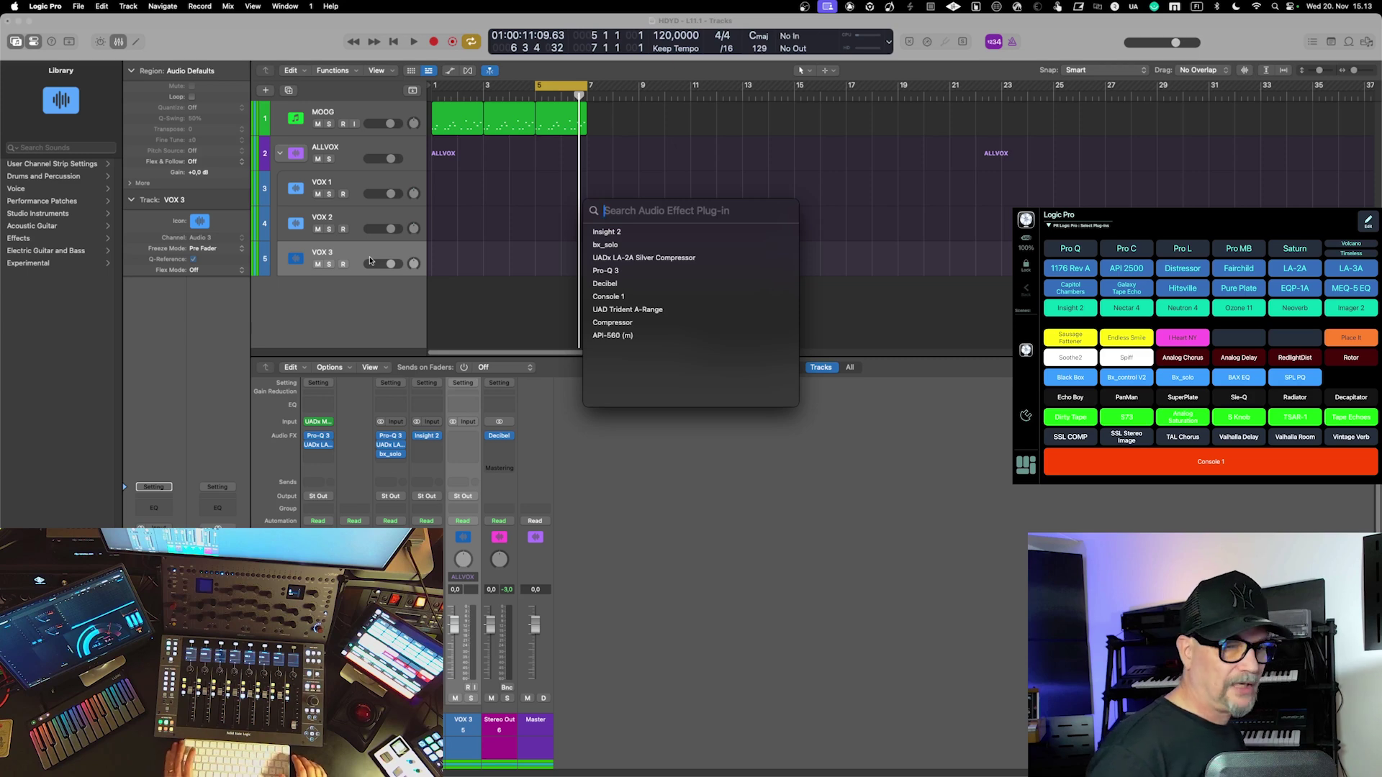
{"action": "type", "text": "Dra"}
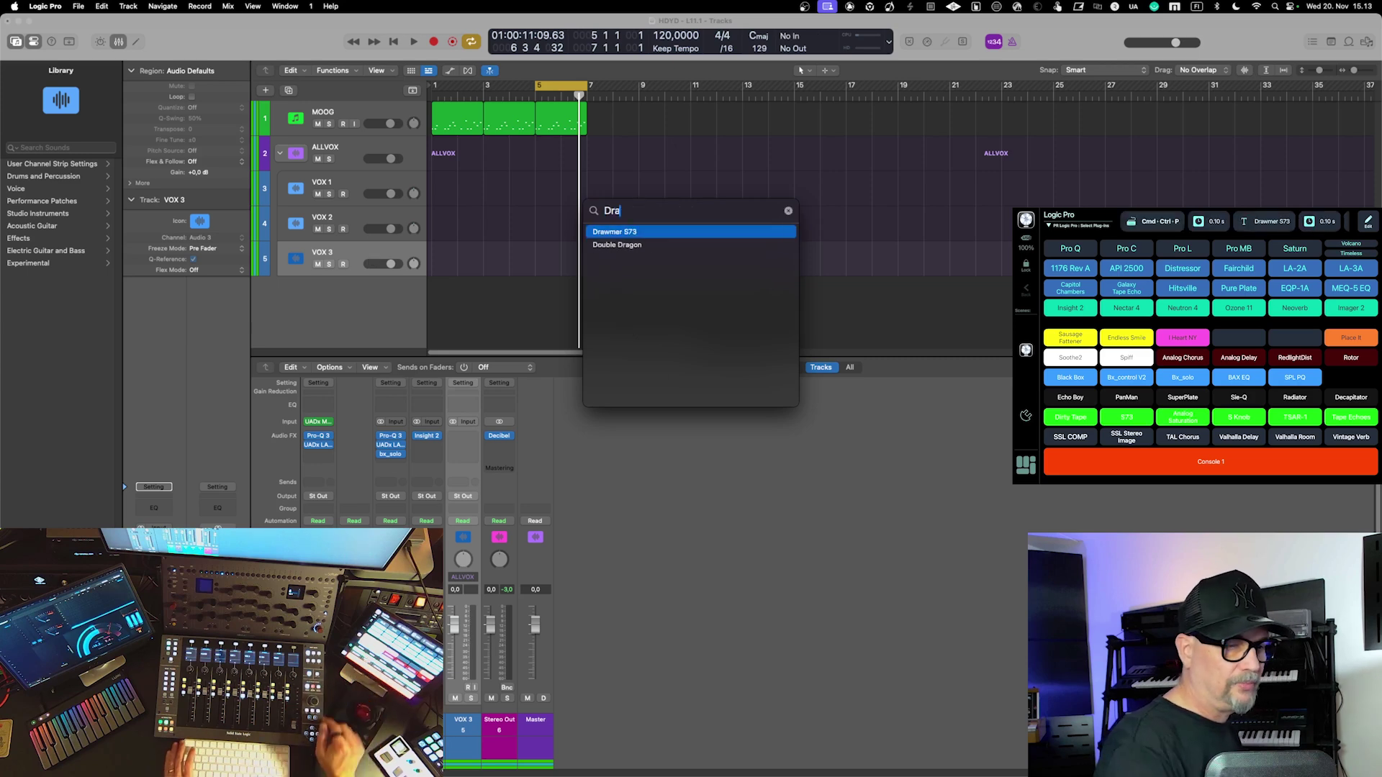
{"action": "type", "text": "wmer S"}
{"action": "key", "text": "Return"}
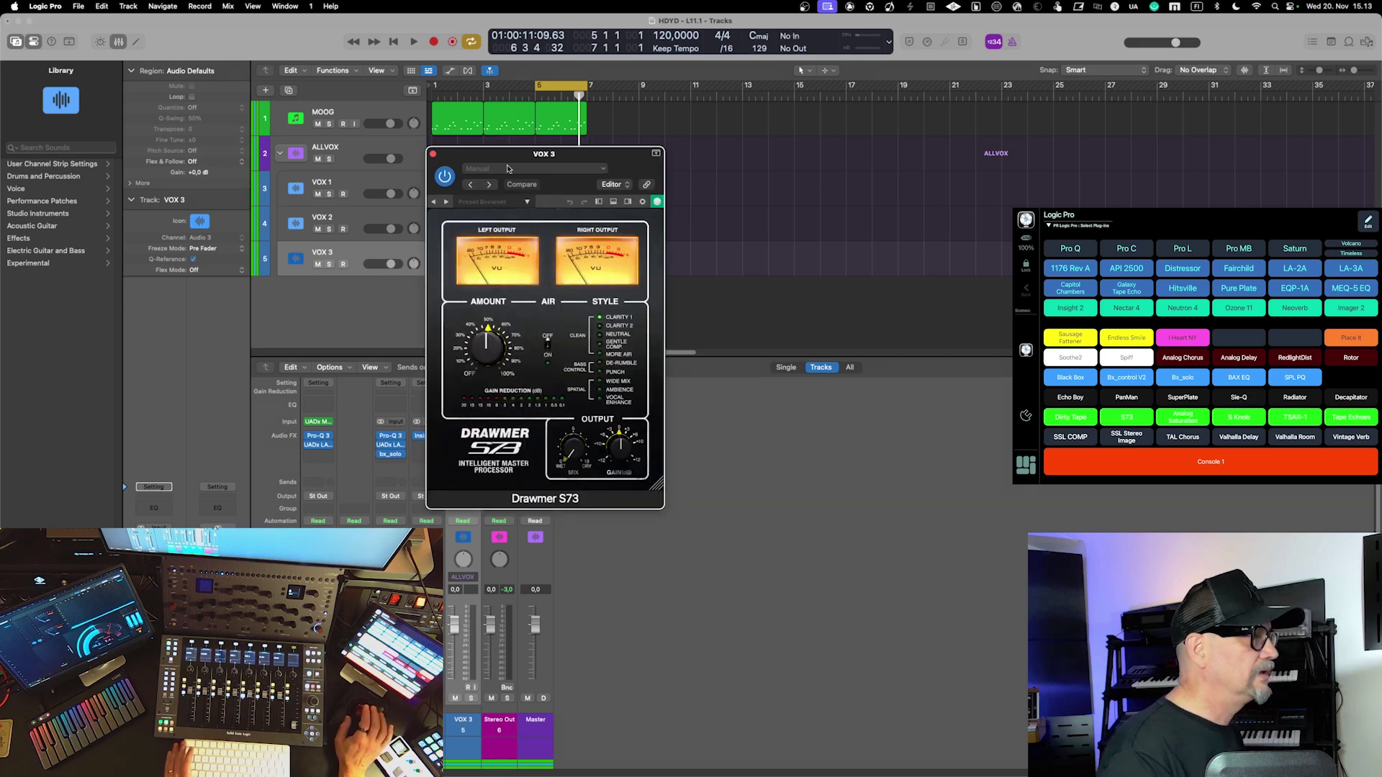
{"action": "left_click_drag", "start_coordinate": [514, 154], "coordinate": [612, 178]}
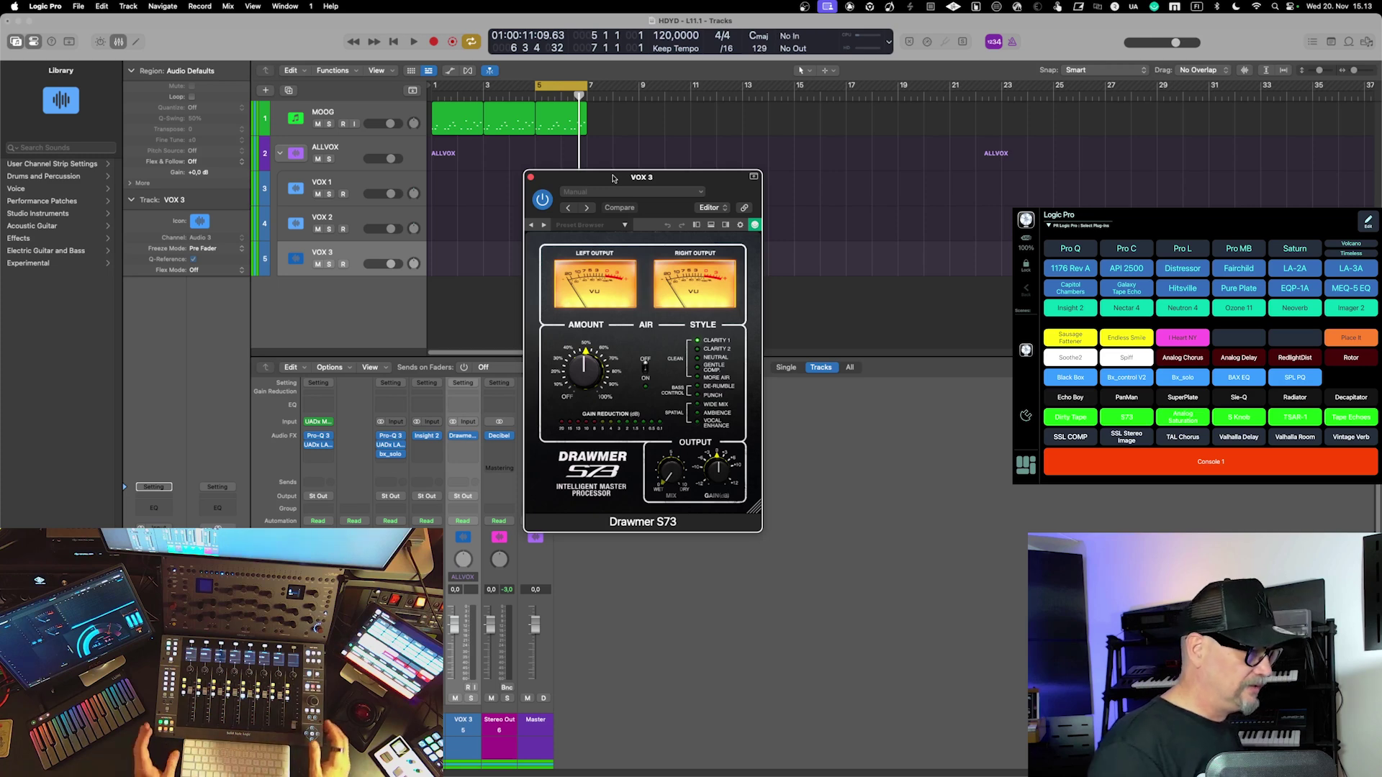
Toggle the visibility of the open plug-in windows, leaving the Drawmer S73 window hidden
{"action": "key", "text": "v"}
{"action": "key", "text": "v"}
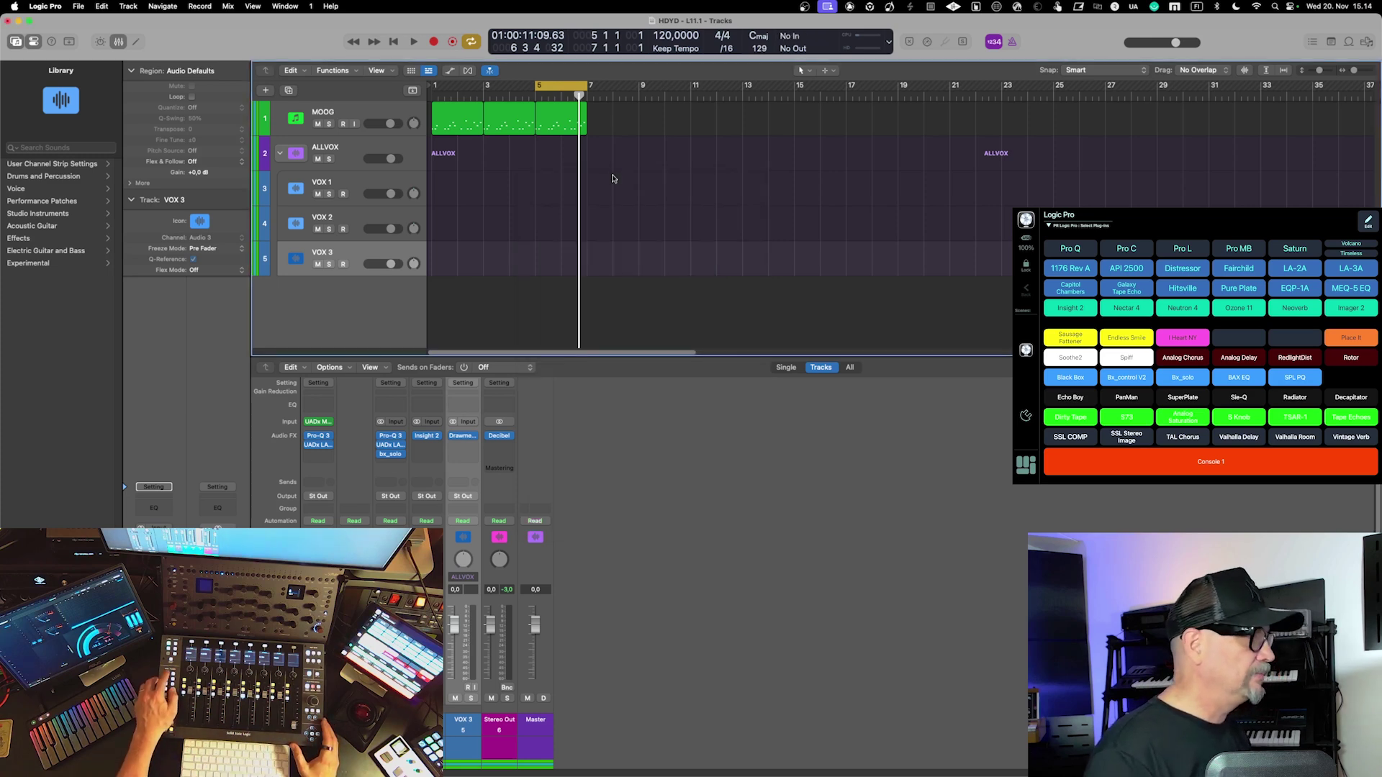
{"action": "key", "text": "v"}
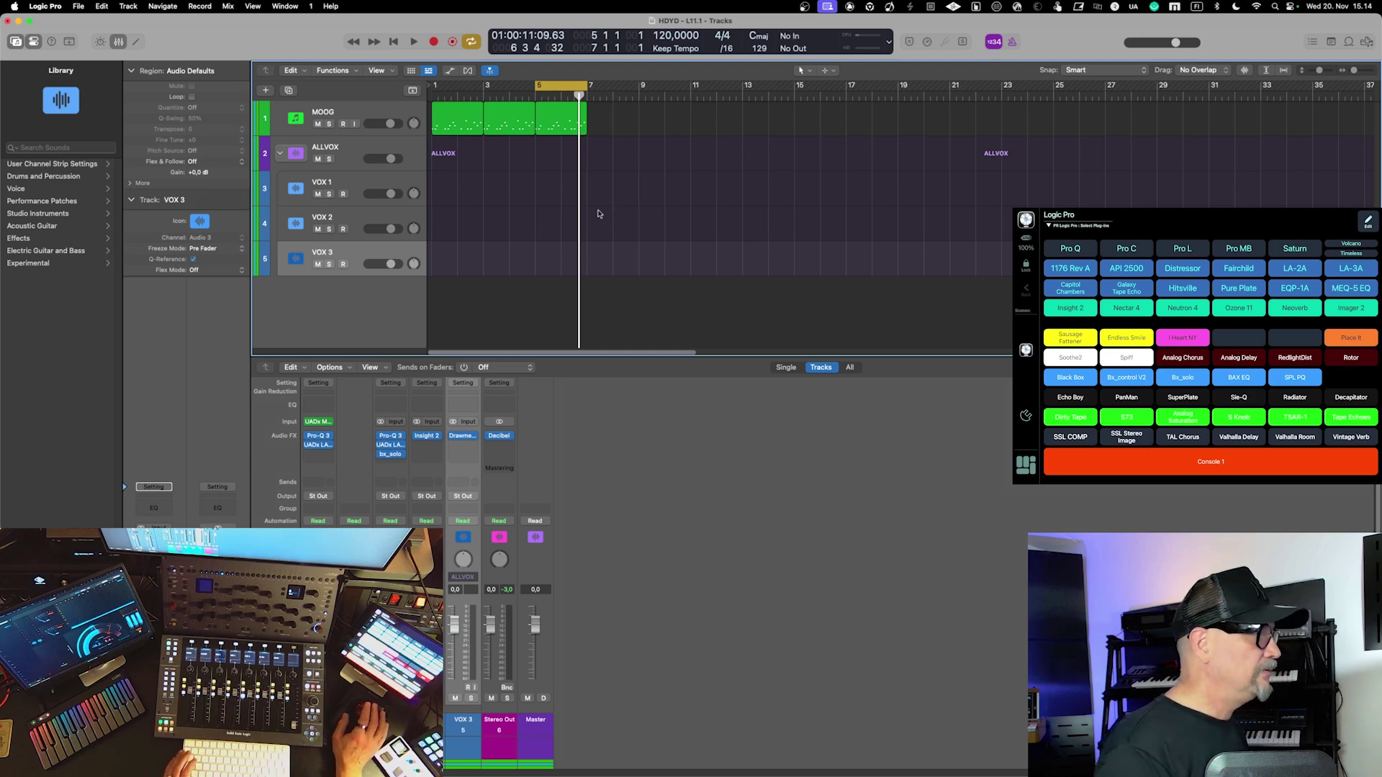
Remove the UADx Moog Minimoog instrument from the MOOG track's channel strip
{"action": "left_click", "coordinate": [372, 111]}
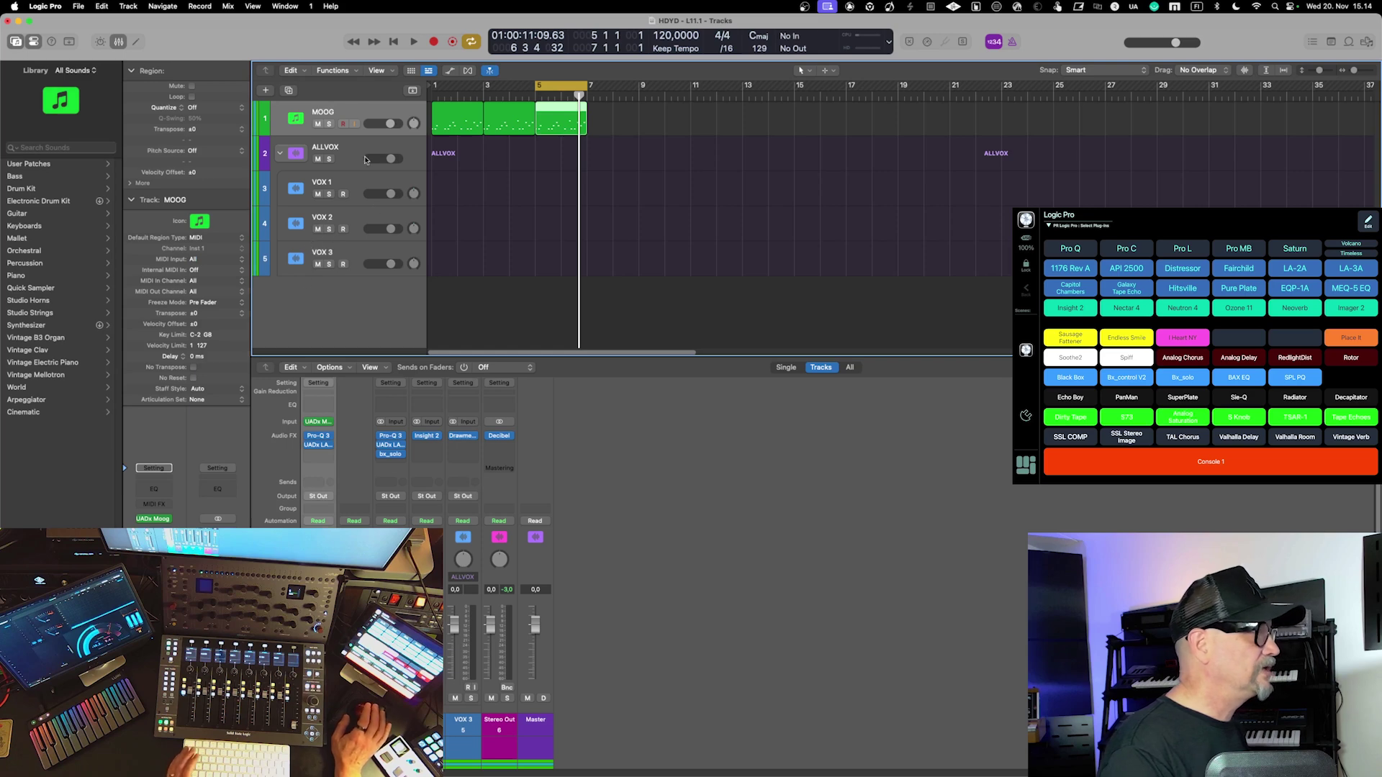
{"action": "mouse_move", "coordinate": [170, 519]}
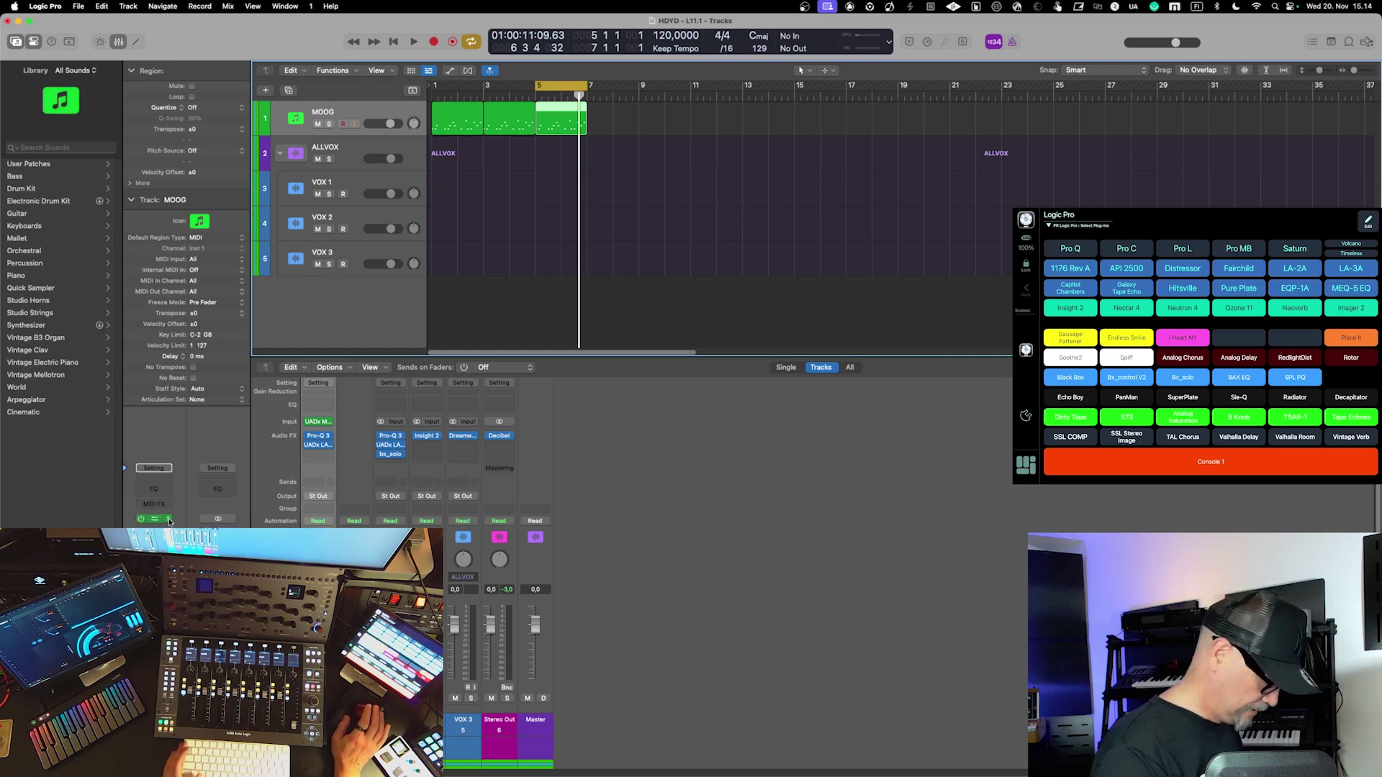
{"action": "left_click", "coordinate": [170, 519]}
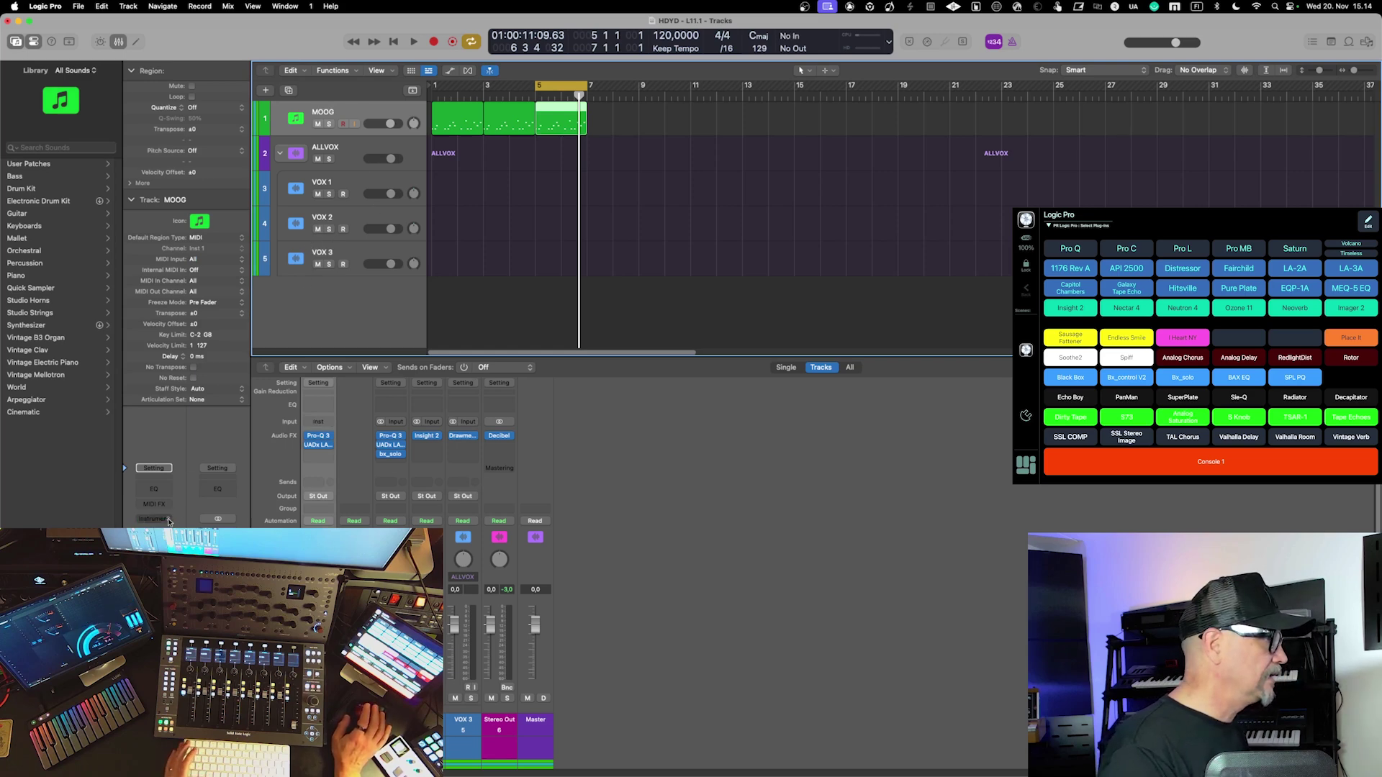
Try to load an instrument on the MOOG track by searching for "moog" and take out the BA-1 synth
{"action": "left_click", "coordinate": [152, 520]}
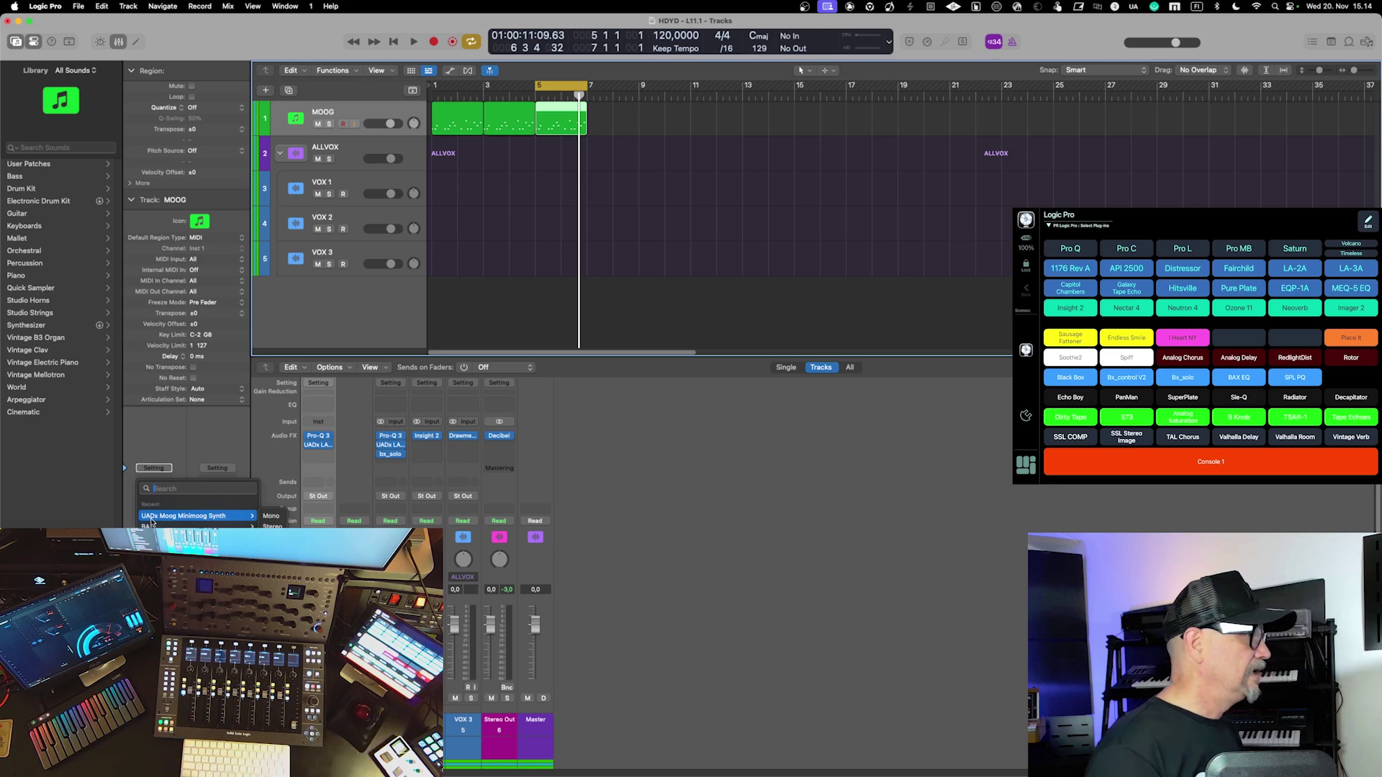
{"action": "type", "text": "moog"}
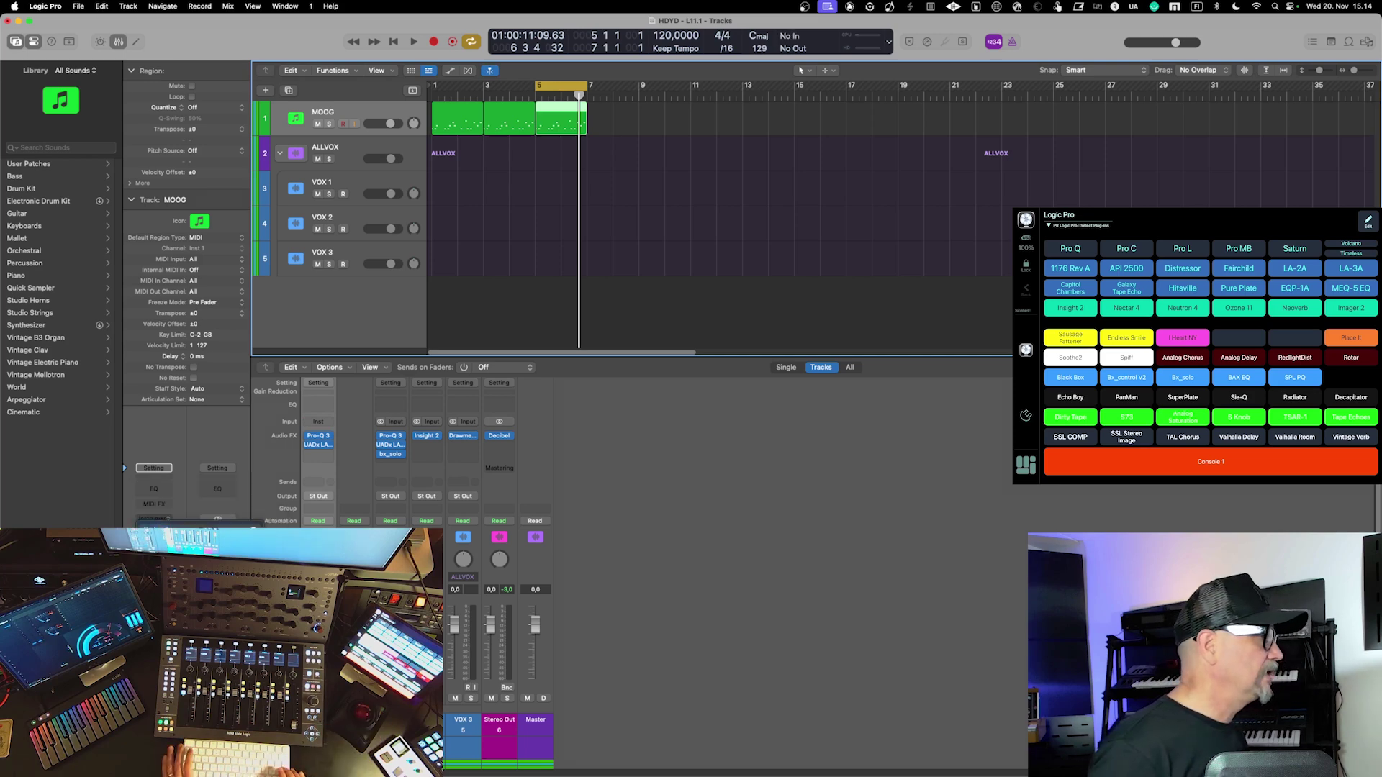
{"action": "key", "text": "Return"}
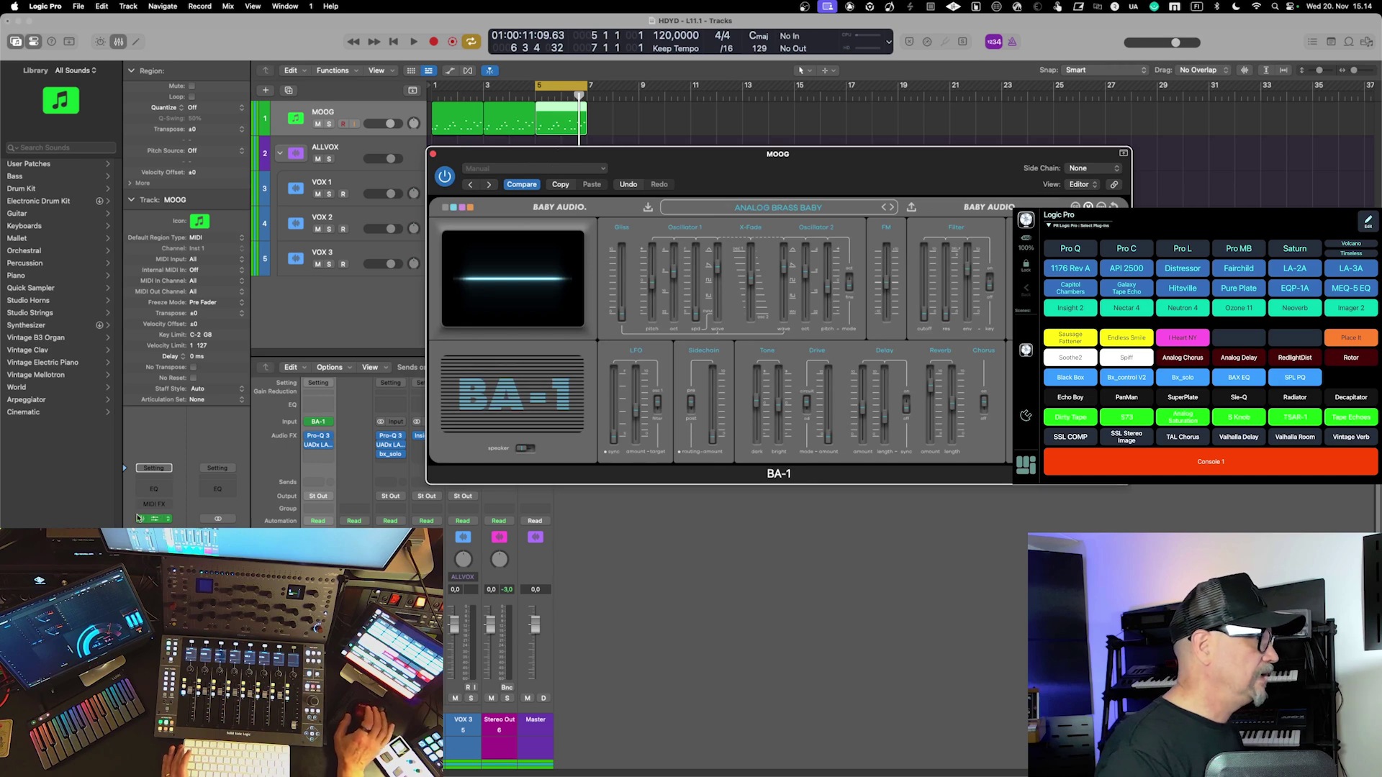
{"action": "mouse_move", "coordinate": [153, 524]}
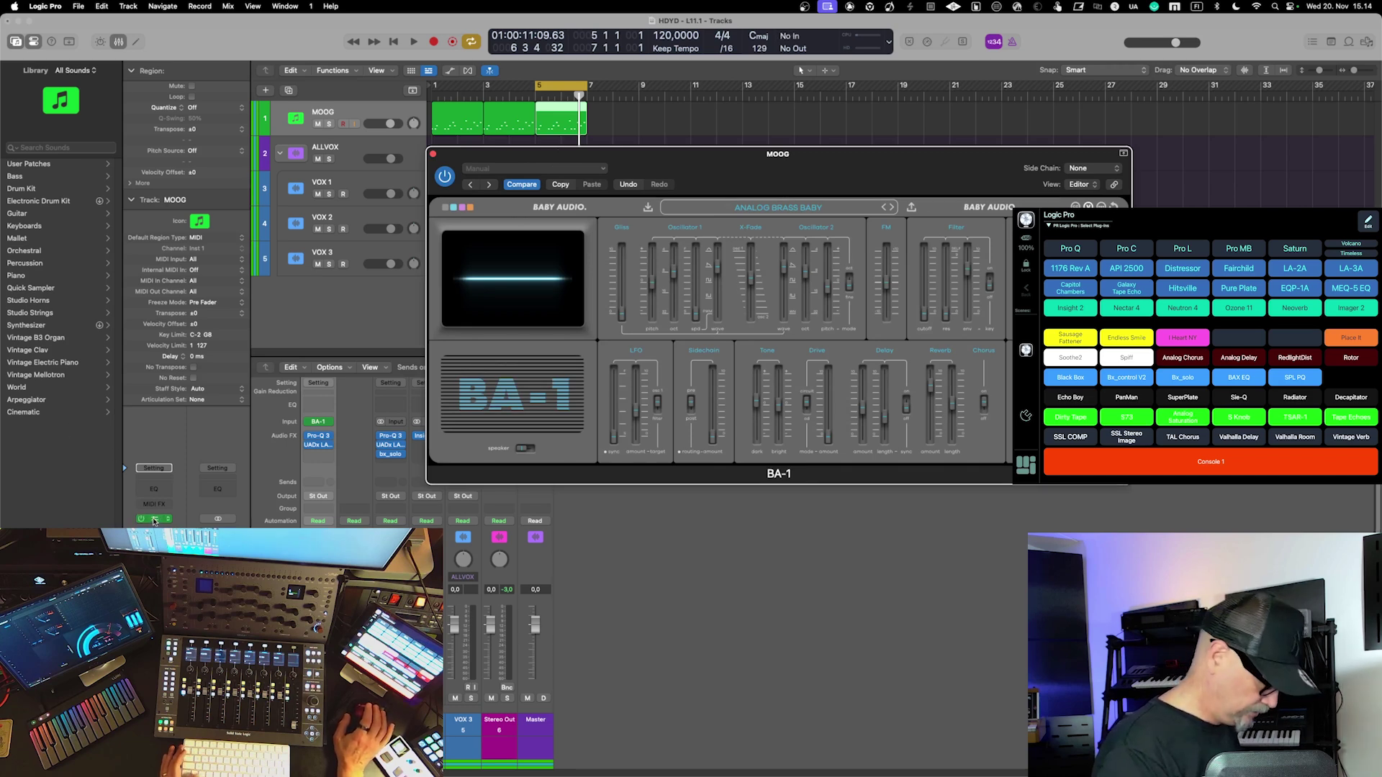
{"action": "key", "text": "super+z"}
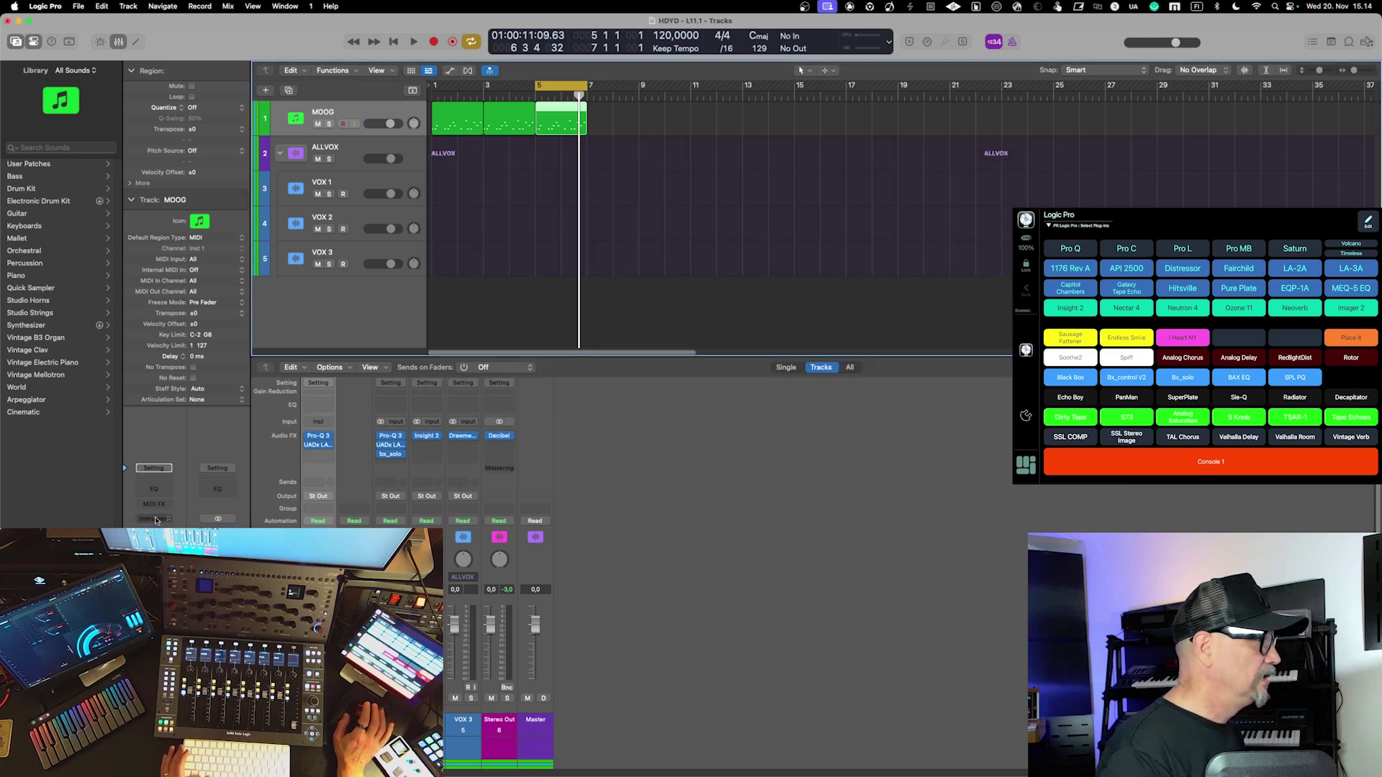
Load the UADx Moog Minimoog Synth as the MOOG track's instrument and close its plug-in window
{"action": "left_click", "coordinate": [155, 520]}
{"action": "mouse_move", "coordinate": [146, 518]}
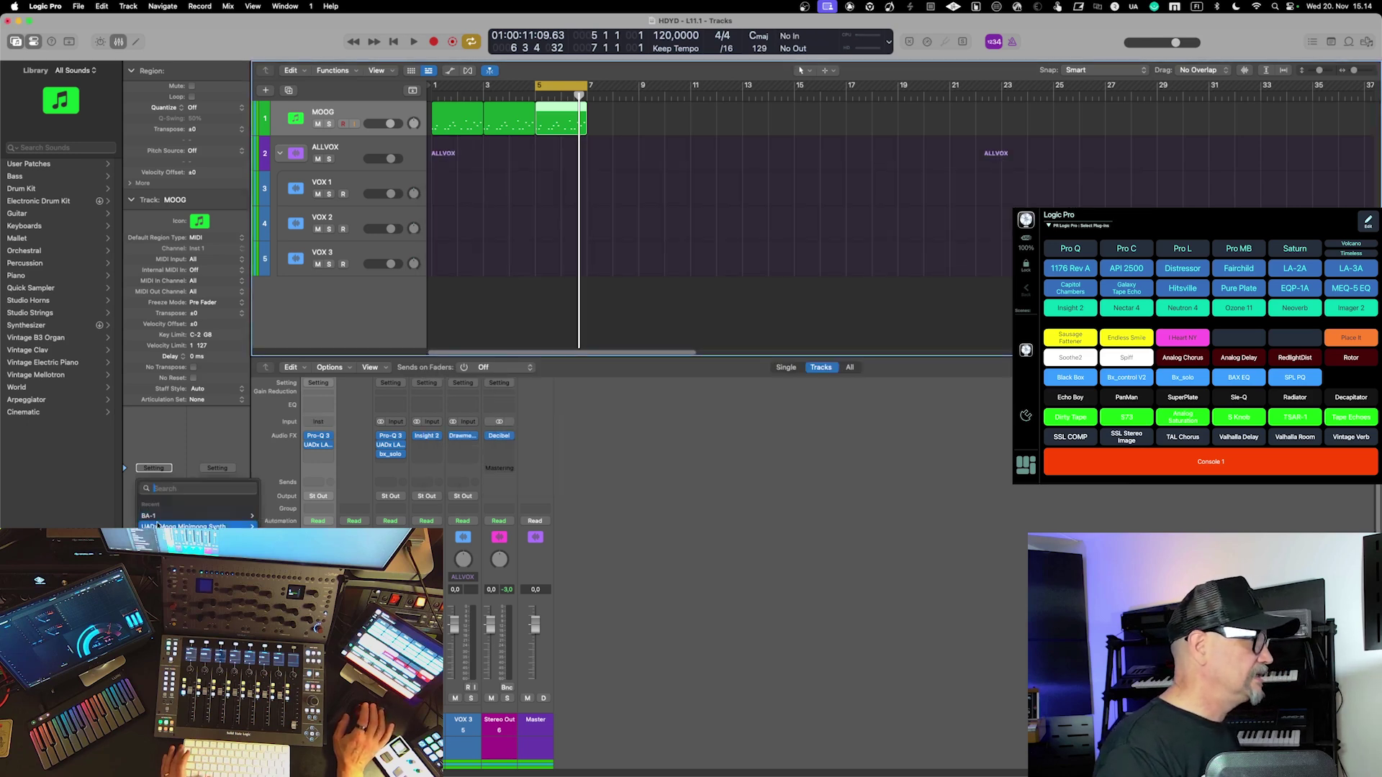
{"action": "left_click", "coordinate": [265, 526]}
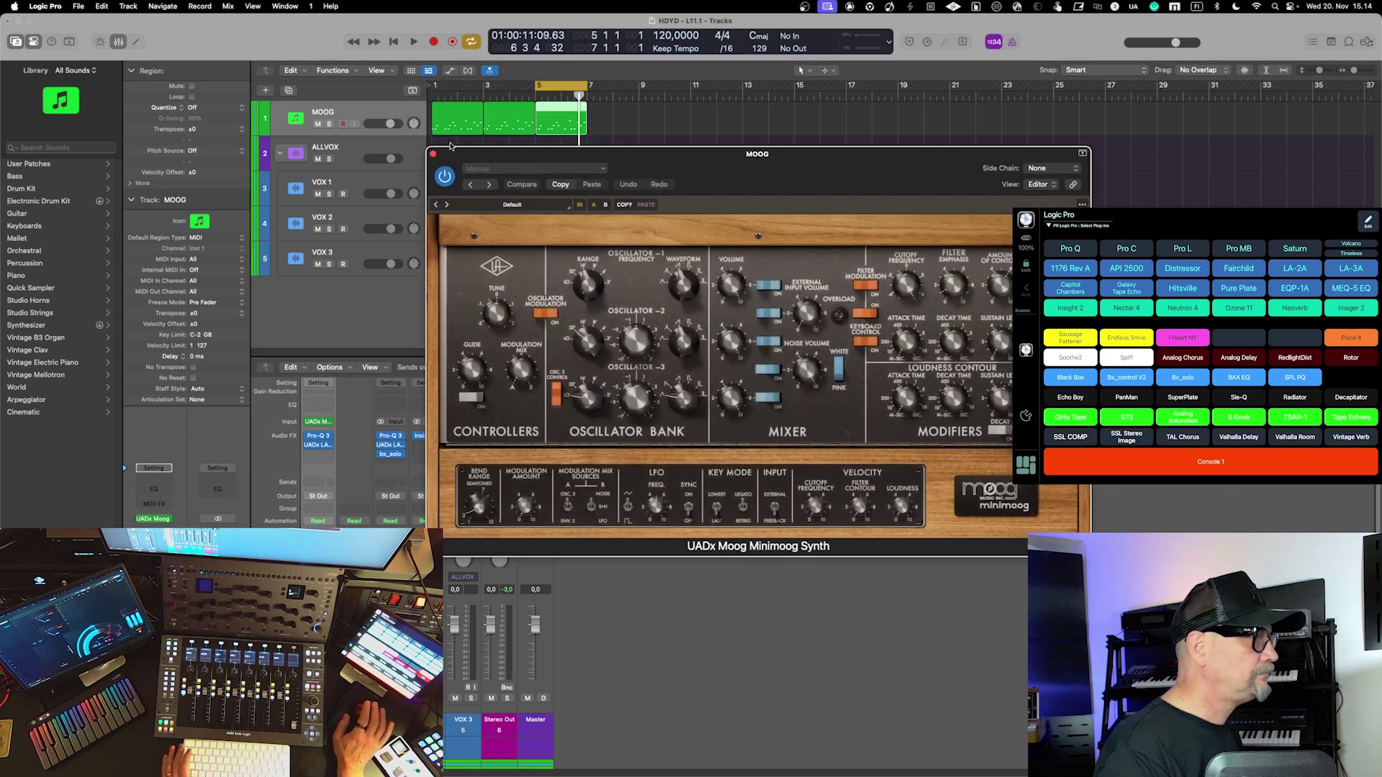
{"action": "left_click", "coordinate": [432, 154]}
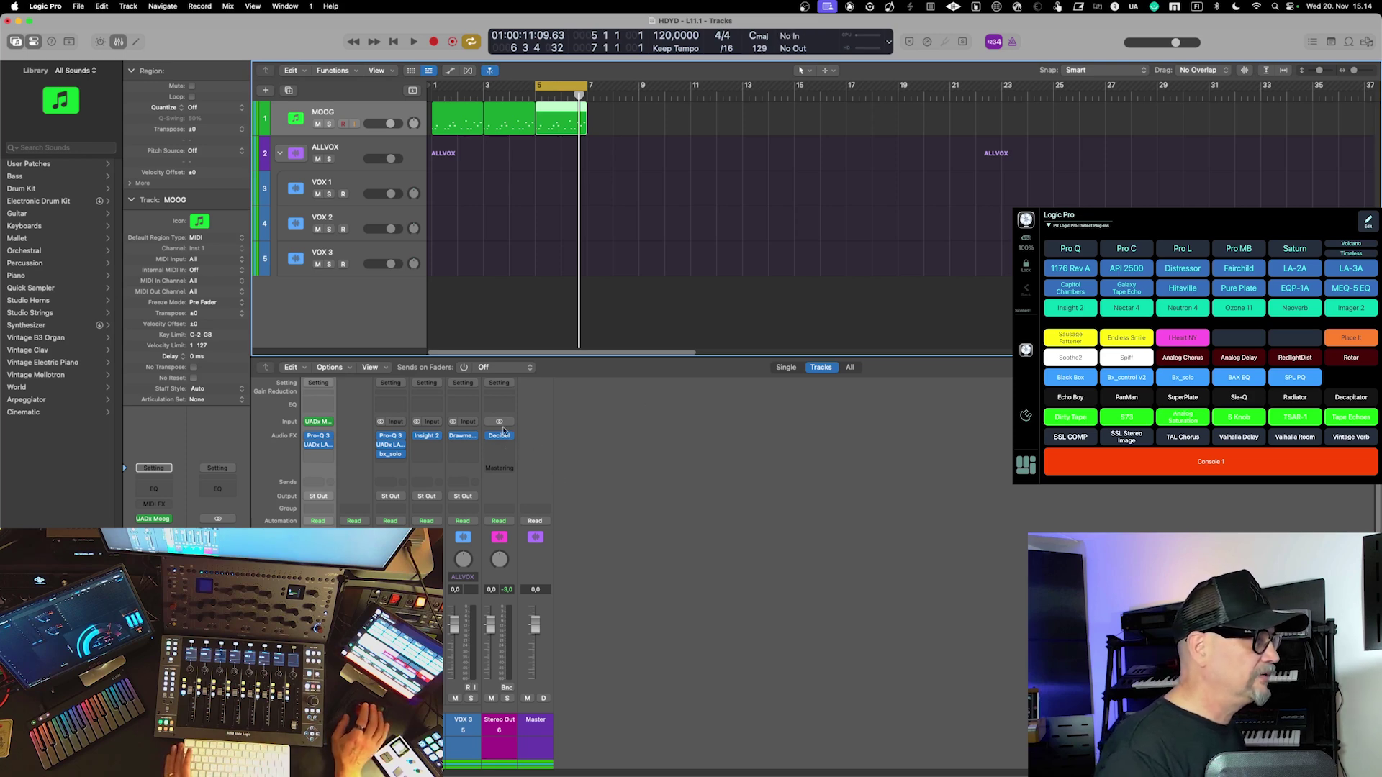
Insert the Saturation Knob effect on the VOX 3 track through the plug-in search
{"action": "left_click", "coordinate": [313, 484]}
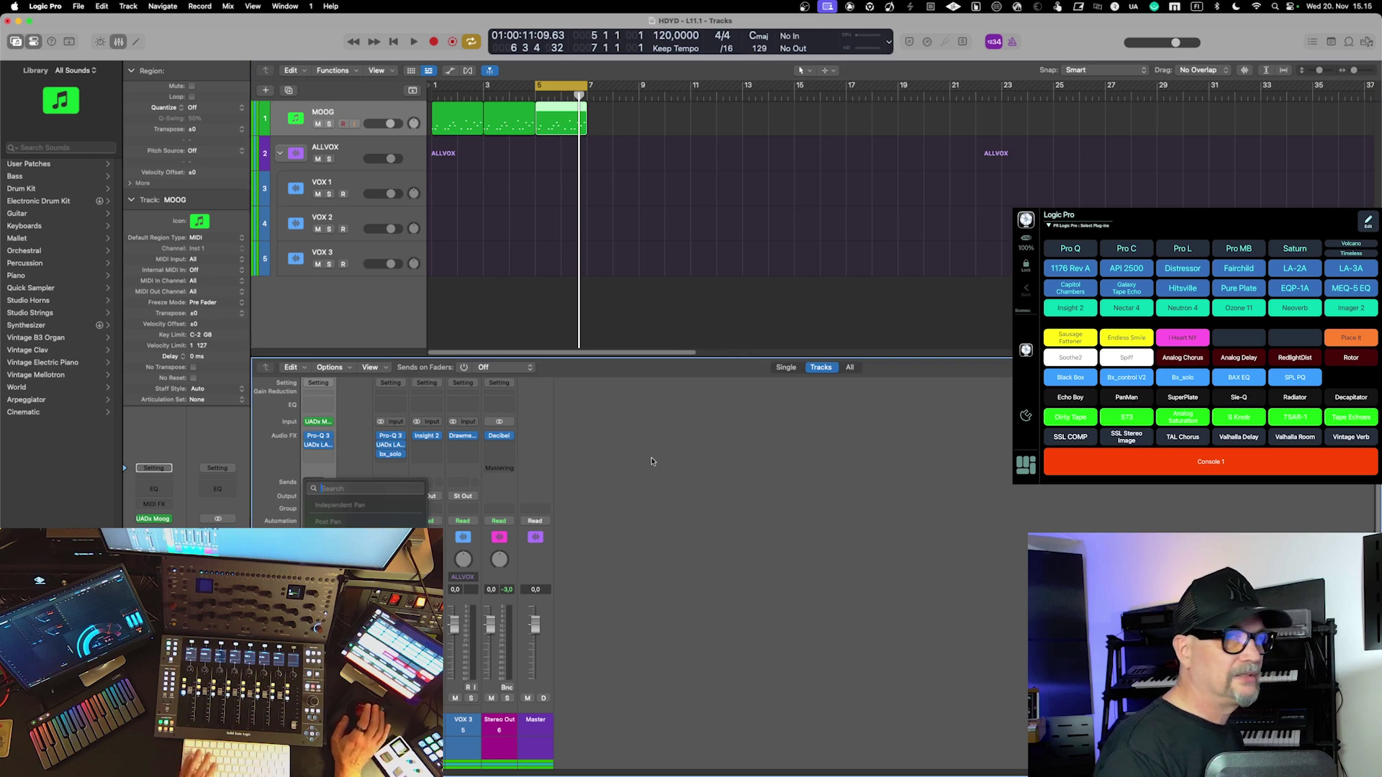
{"action": "left_click", "coordinate": [673, 466]}
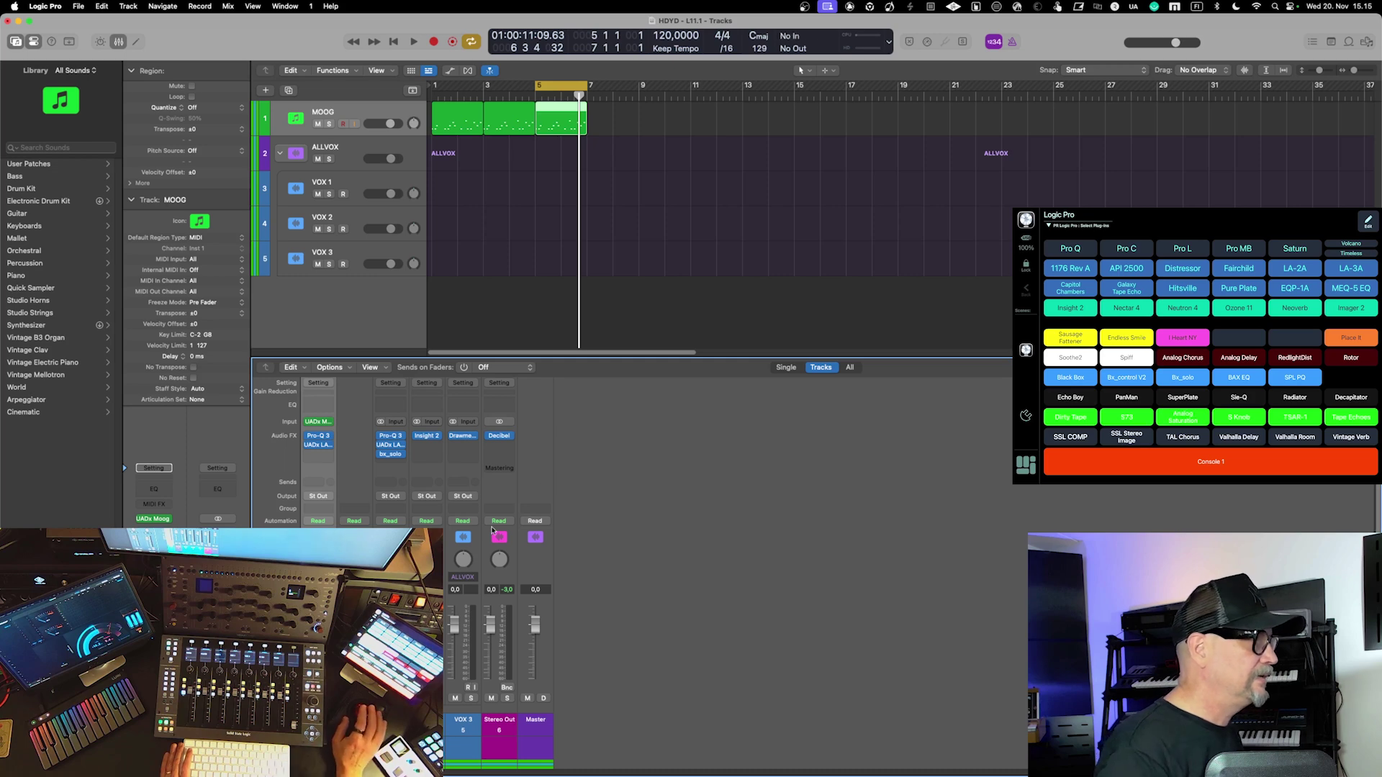
{"action": "left_click", "coordinate": [451, 554]}
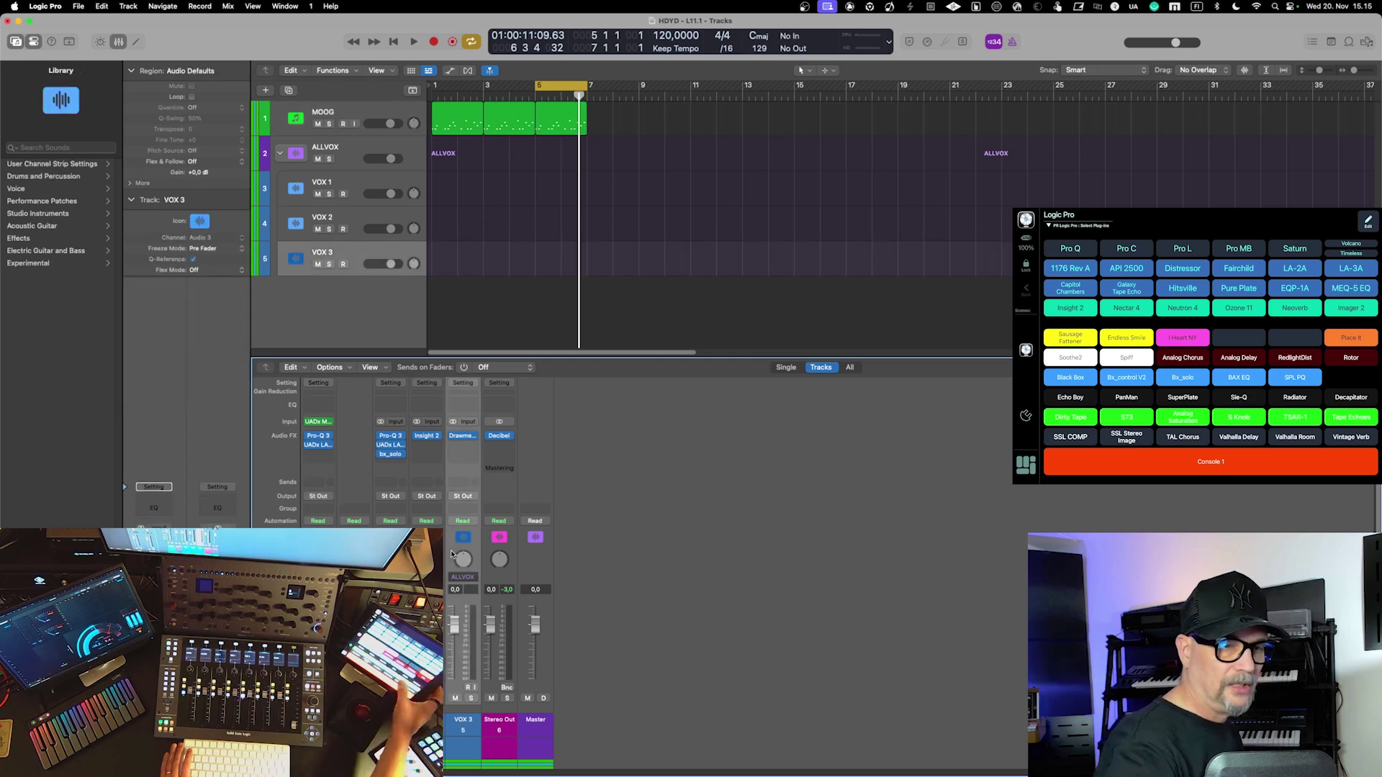
{"action": "key", "text": "ctrl+super+p"}
{"action": "type", "text": "Saturation Knob"}
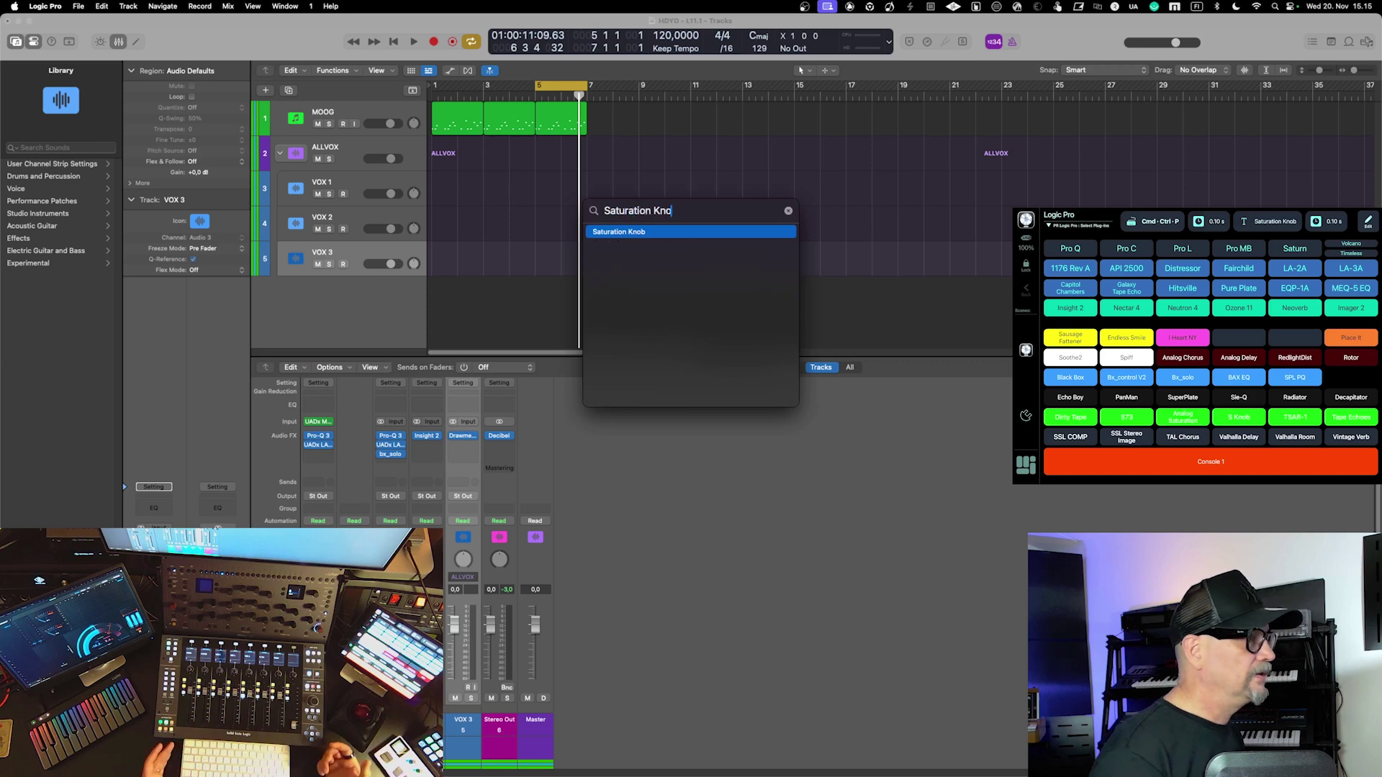
{"action": "key", "text": "Return"}
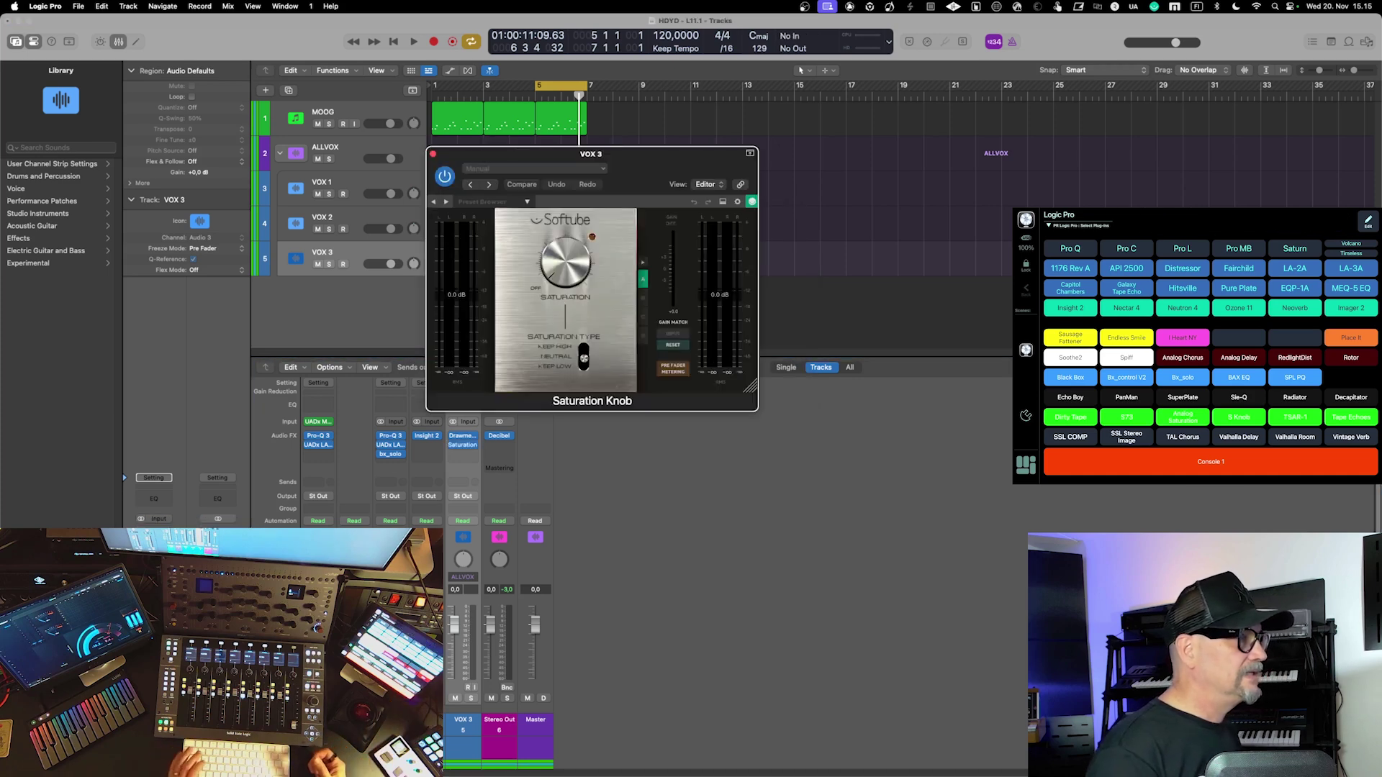
Toggle the visibility of the VOX 3 plug-in windows and close the Drawmer S73 window
{"action": "key", "text": "v"}
{"action": "key", "text": "v"}
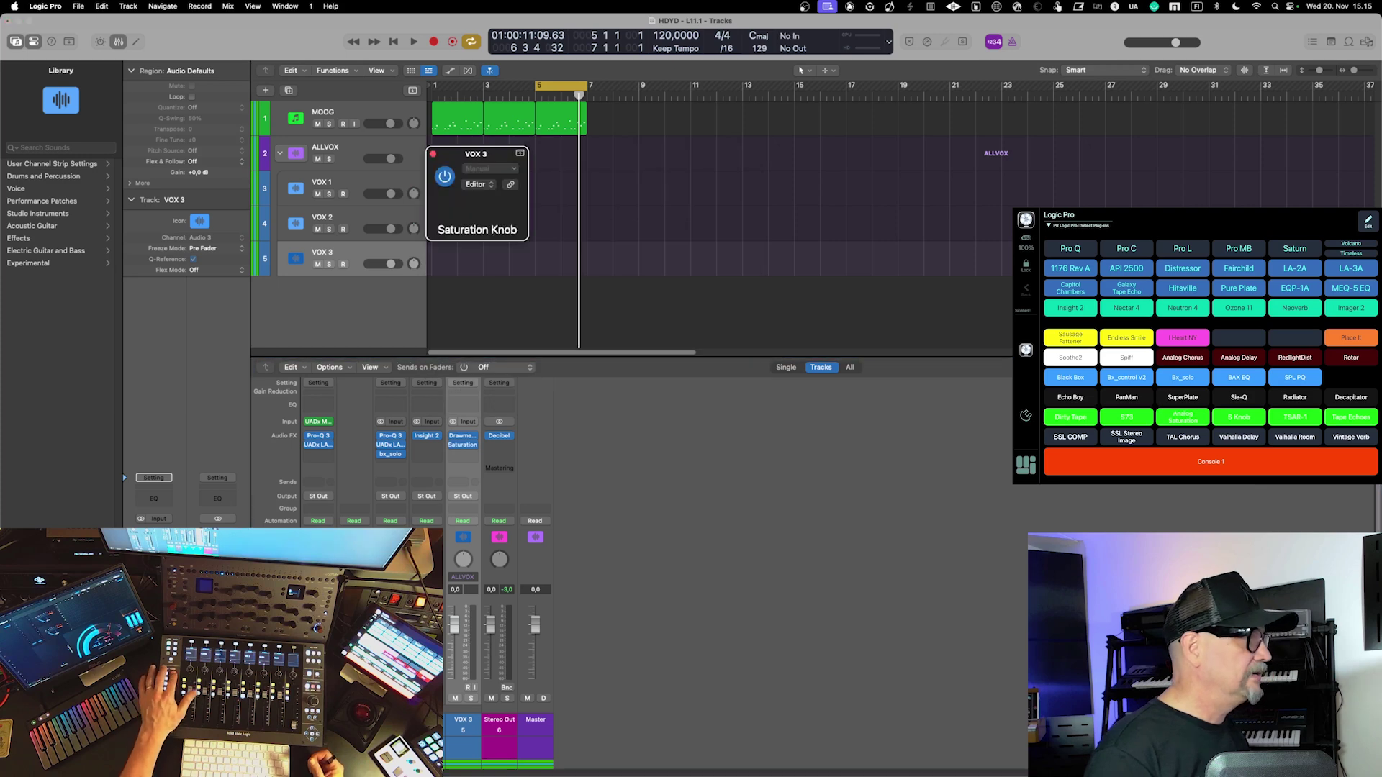
{"action": "key", "text": "v"}
{"action": "key", "text": "v"}
{"action": "key", "text": "v"}
{"action": "key", "text": "v"}
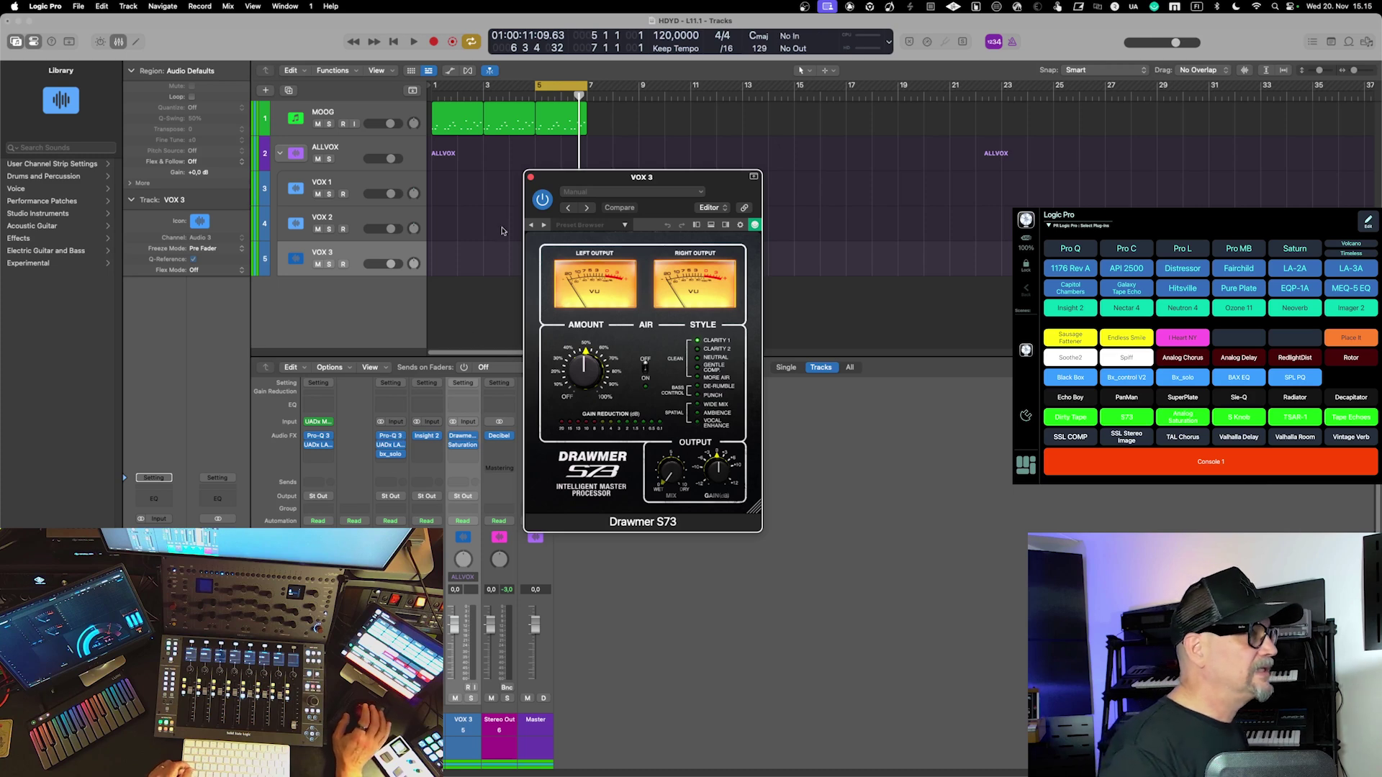
{"action": "left_click", "coordinate": [530, 177]}
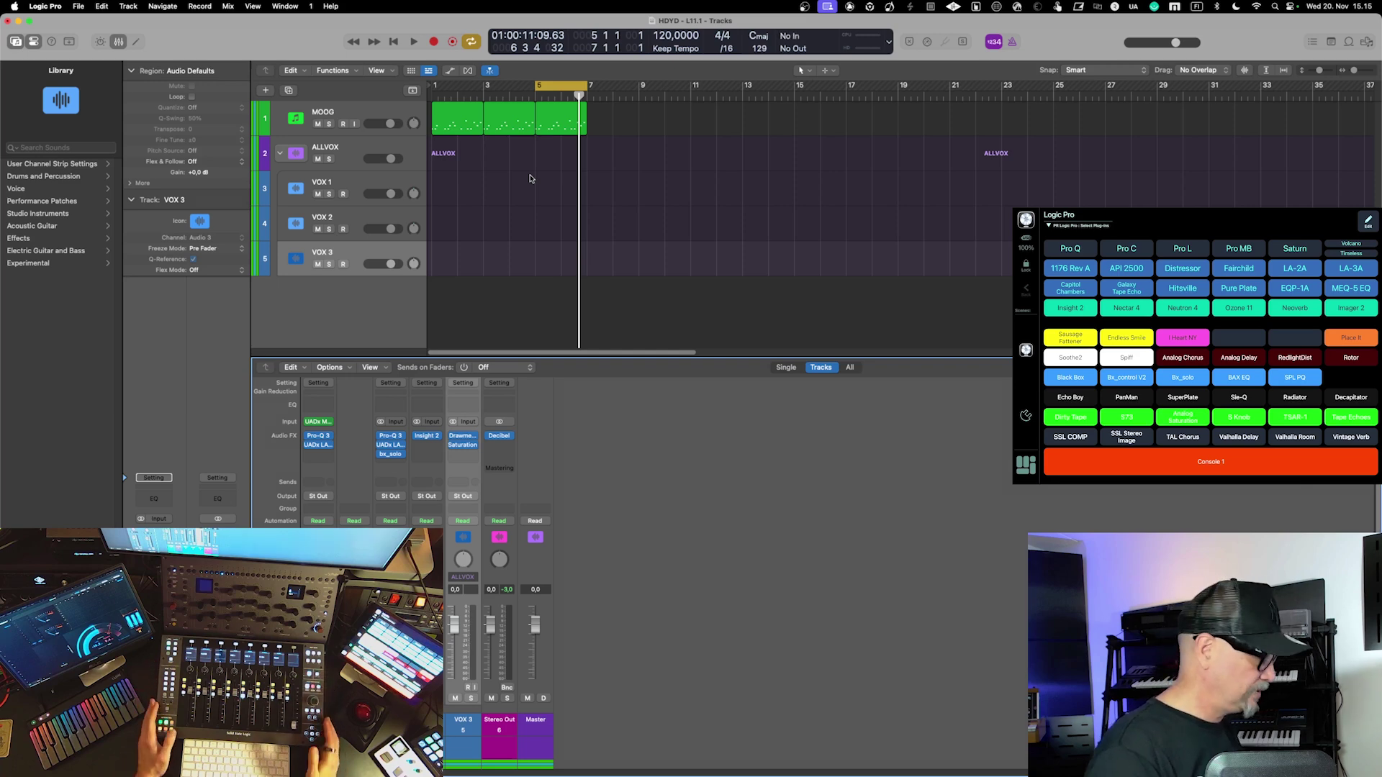
{"action": "key", "text": "v"}
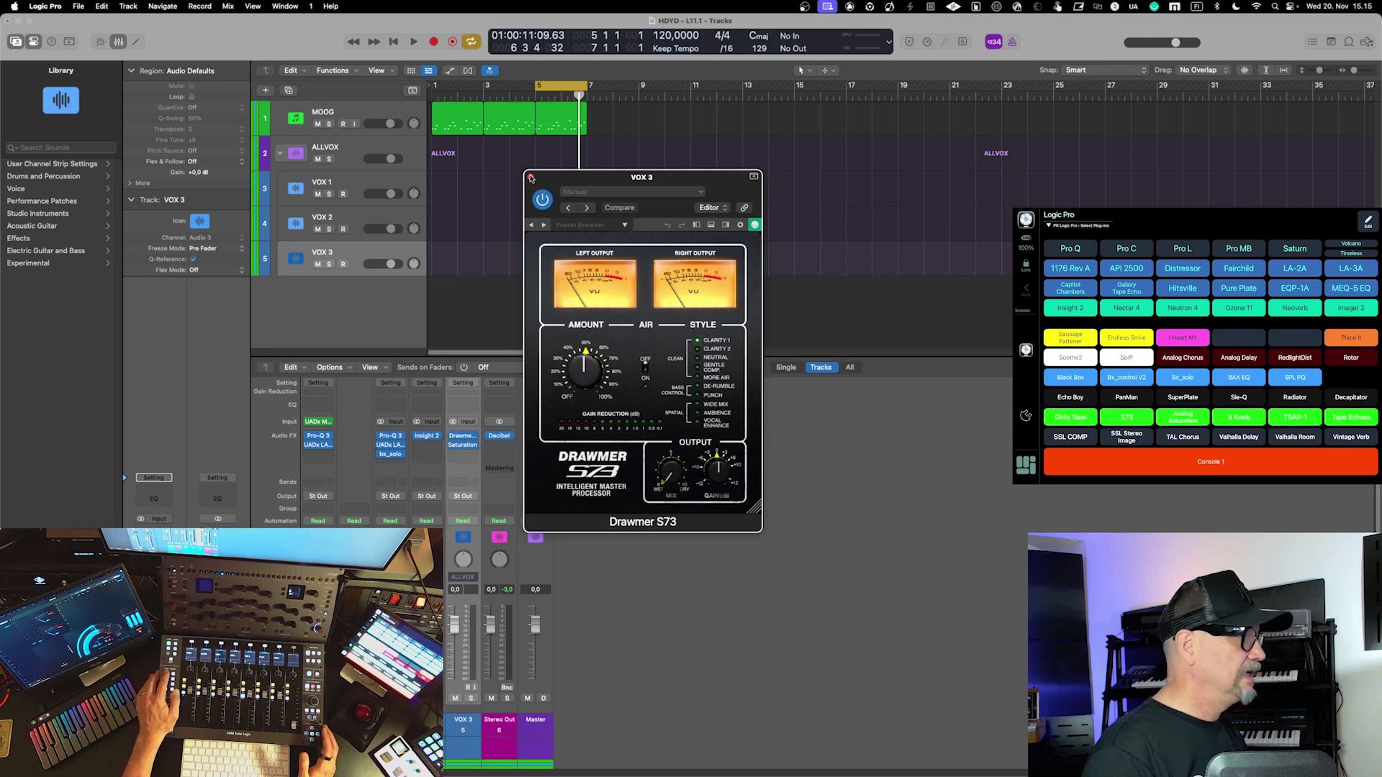
{"action": "left_click", "coordinate": [530, 177]}
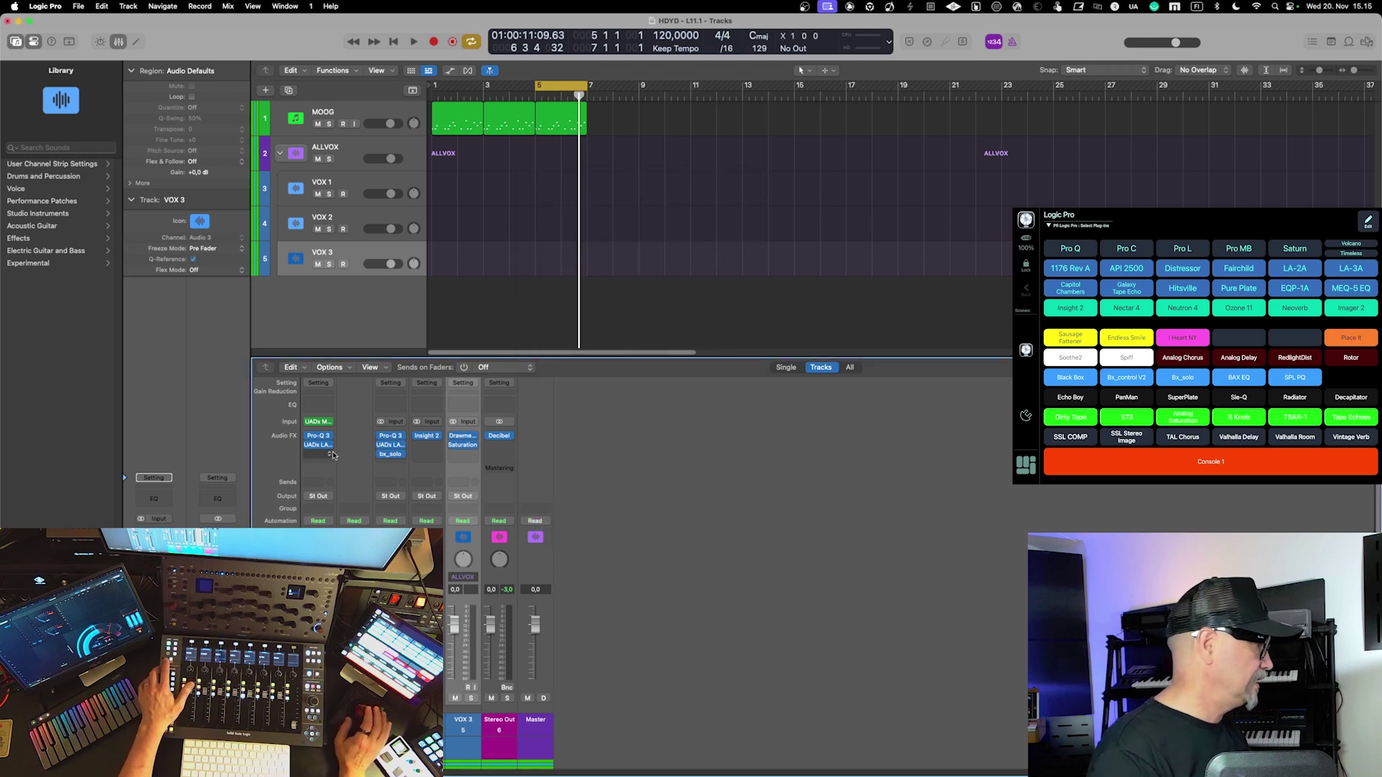
Switch to SSL 360 to examine the user Send/Plugin keyboard macros on Layer 1, and hide it again
{"action": "key", "text": "super+Tab"}
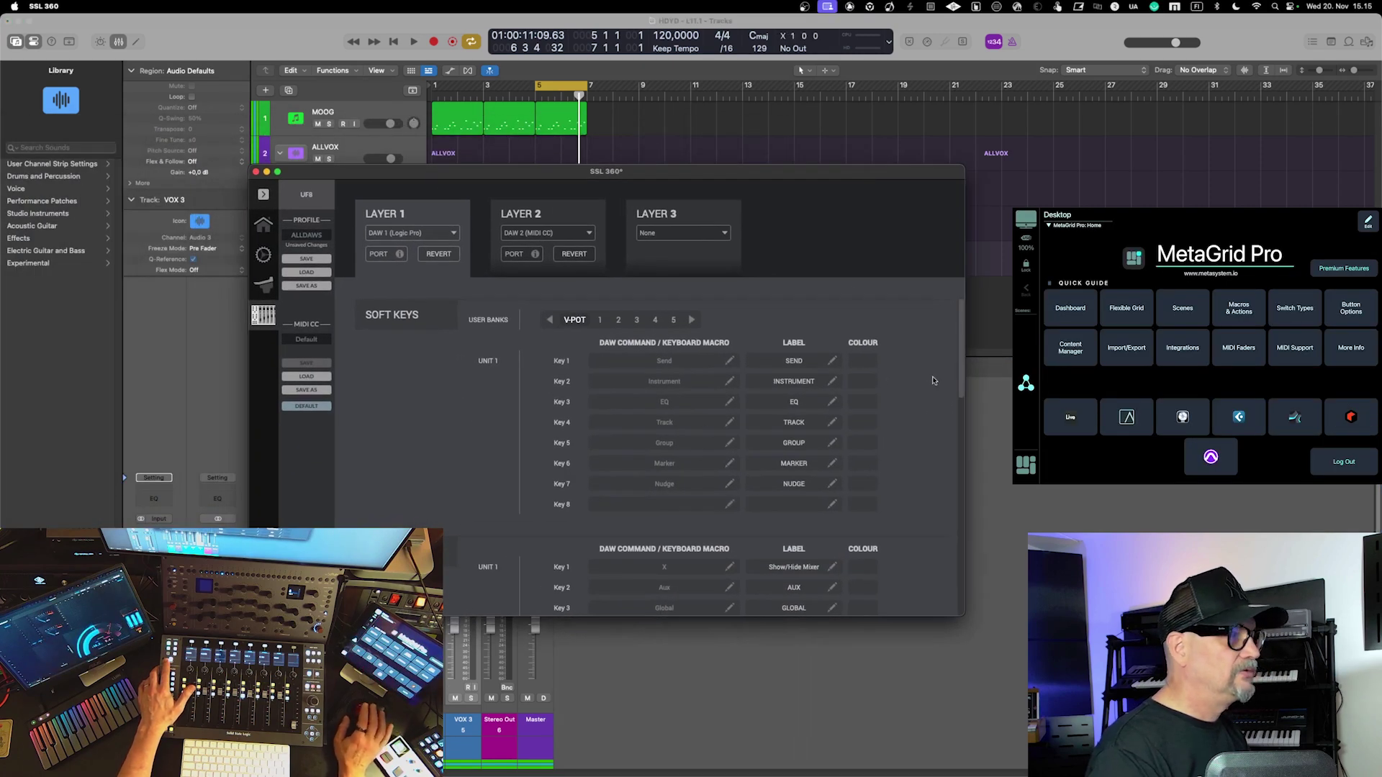
{"action": "left_click_drag", "start_coordinate": [956, 376], "coordinate": [951, 496]}
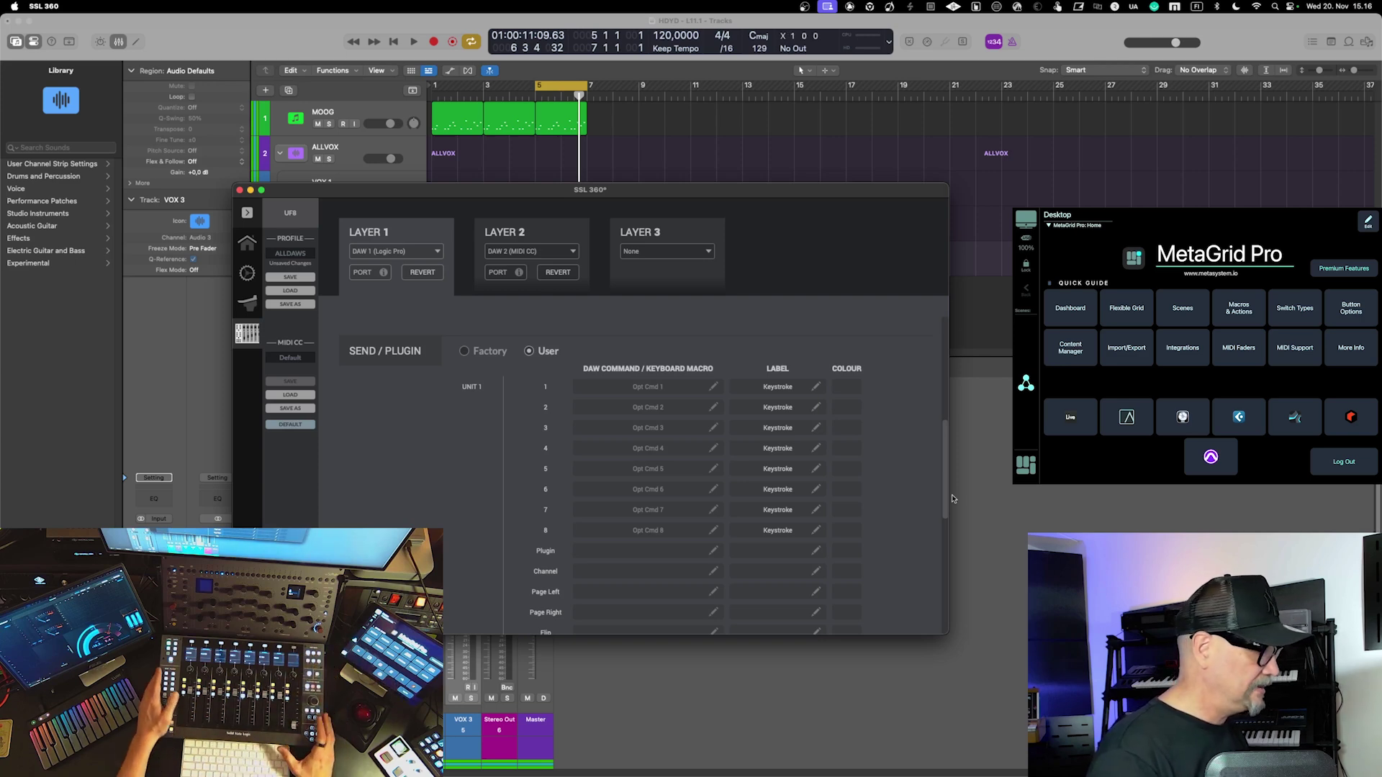
{"action": "key", "text": "super+h"}
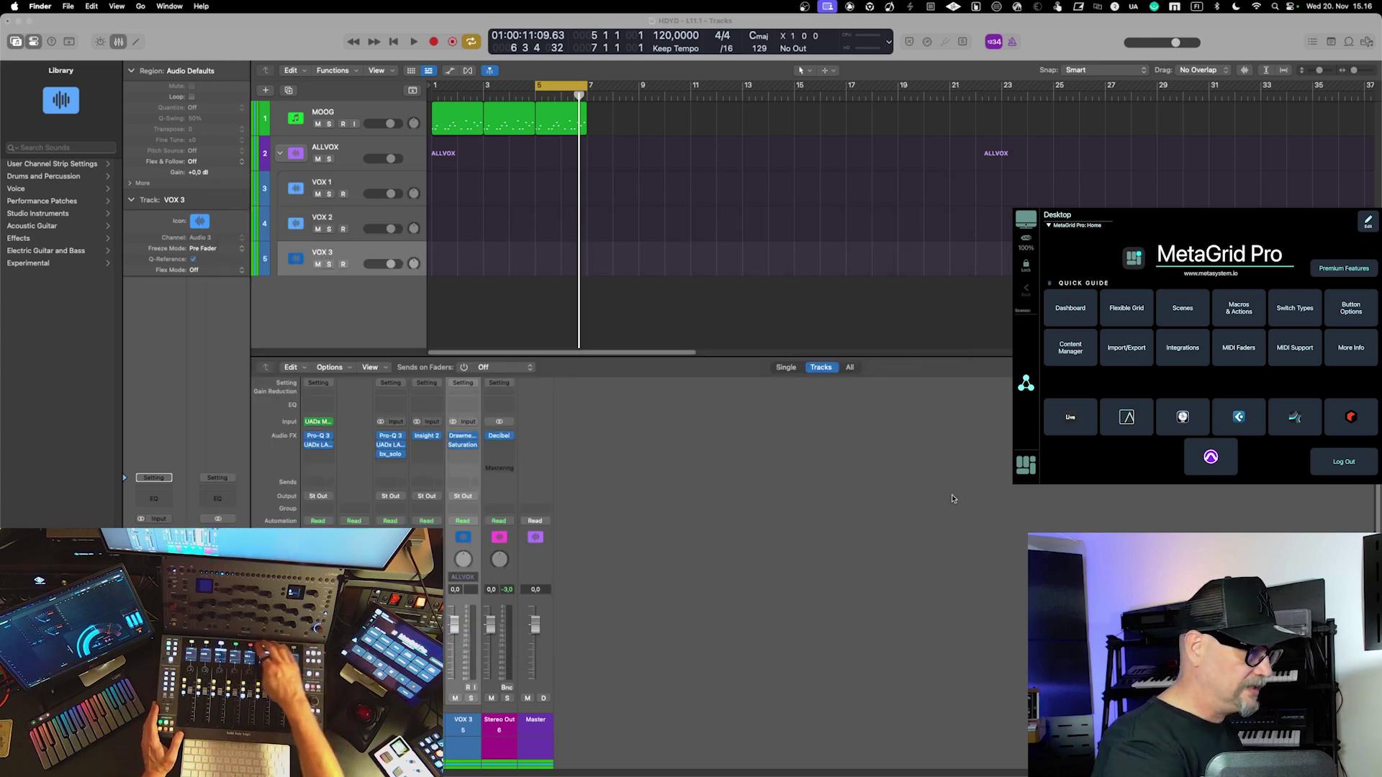
Set the cycle range to the second MOOG region, bars 3 to 5, and audition the loop
{"action": "key", "text": "space"}
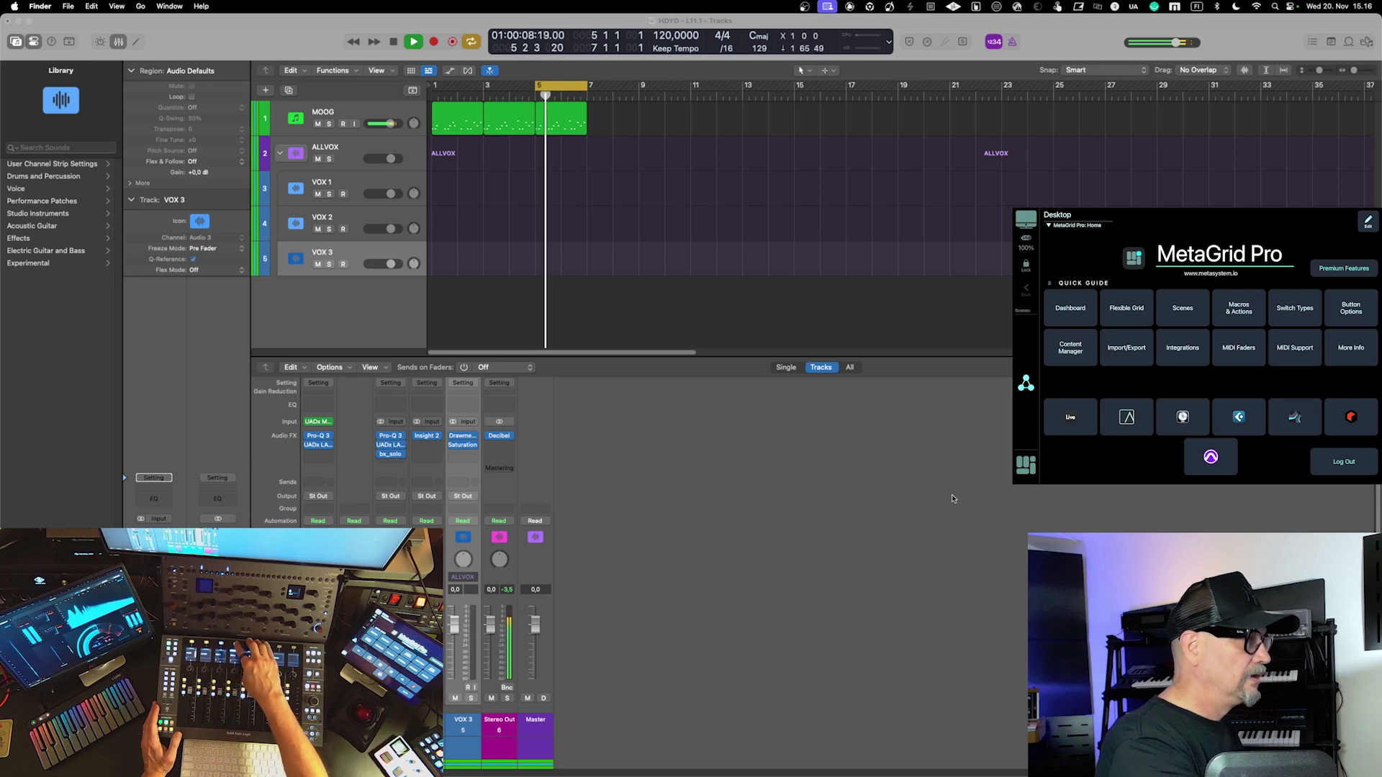
{"action": "key", "text": "space"}
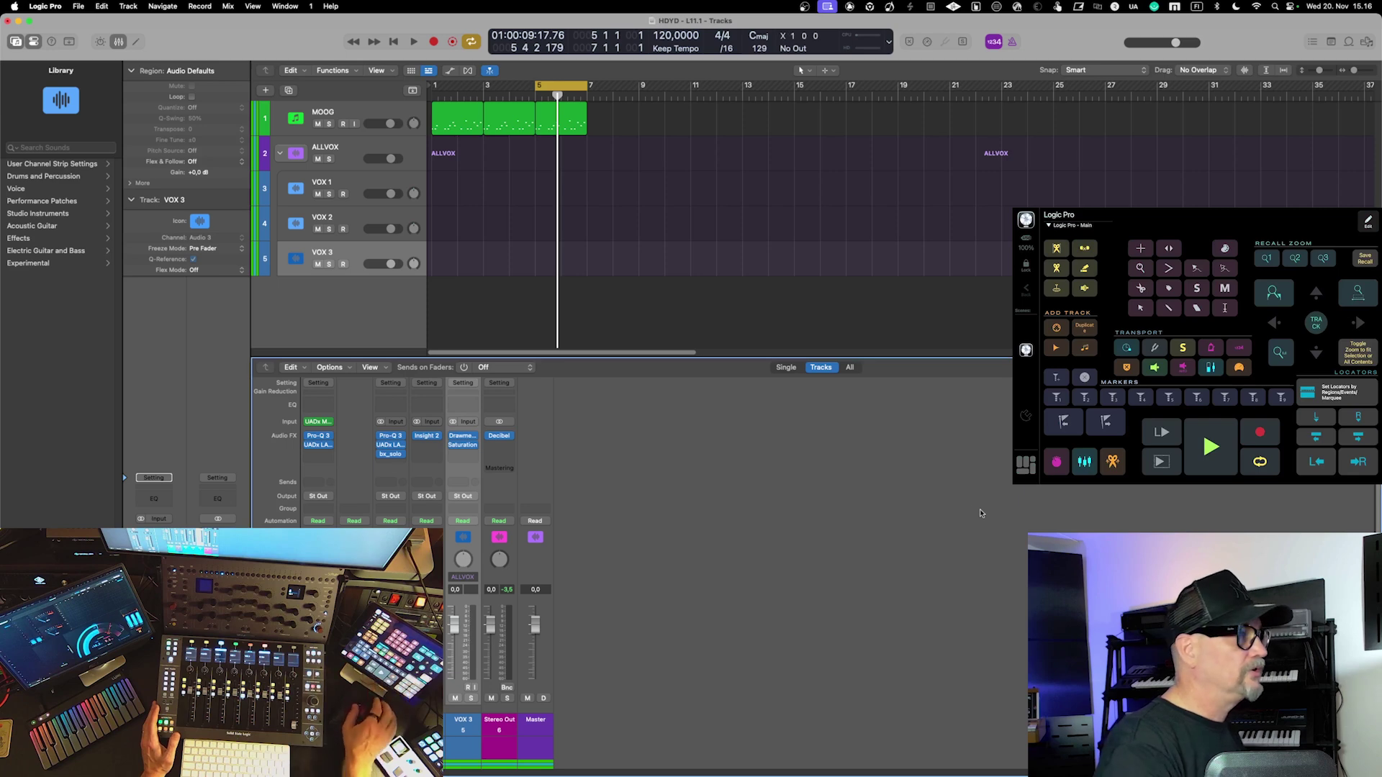
{"action": "left_click", "coordinate": [503, 115]}
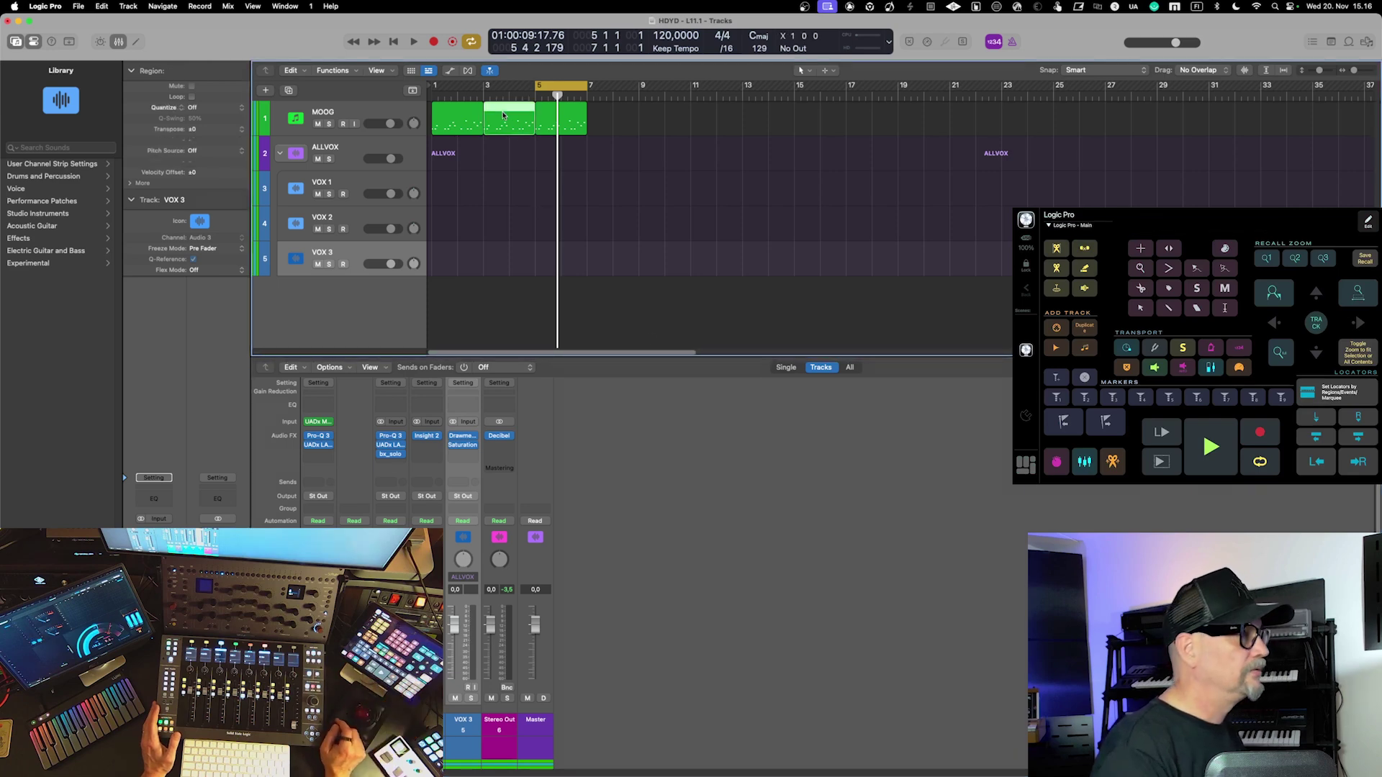
{"action": "left_click", "coordinate": [462, 111]}
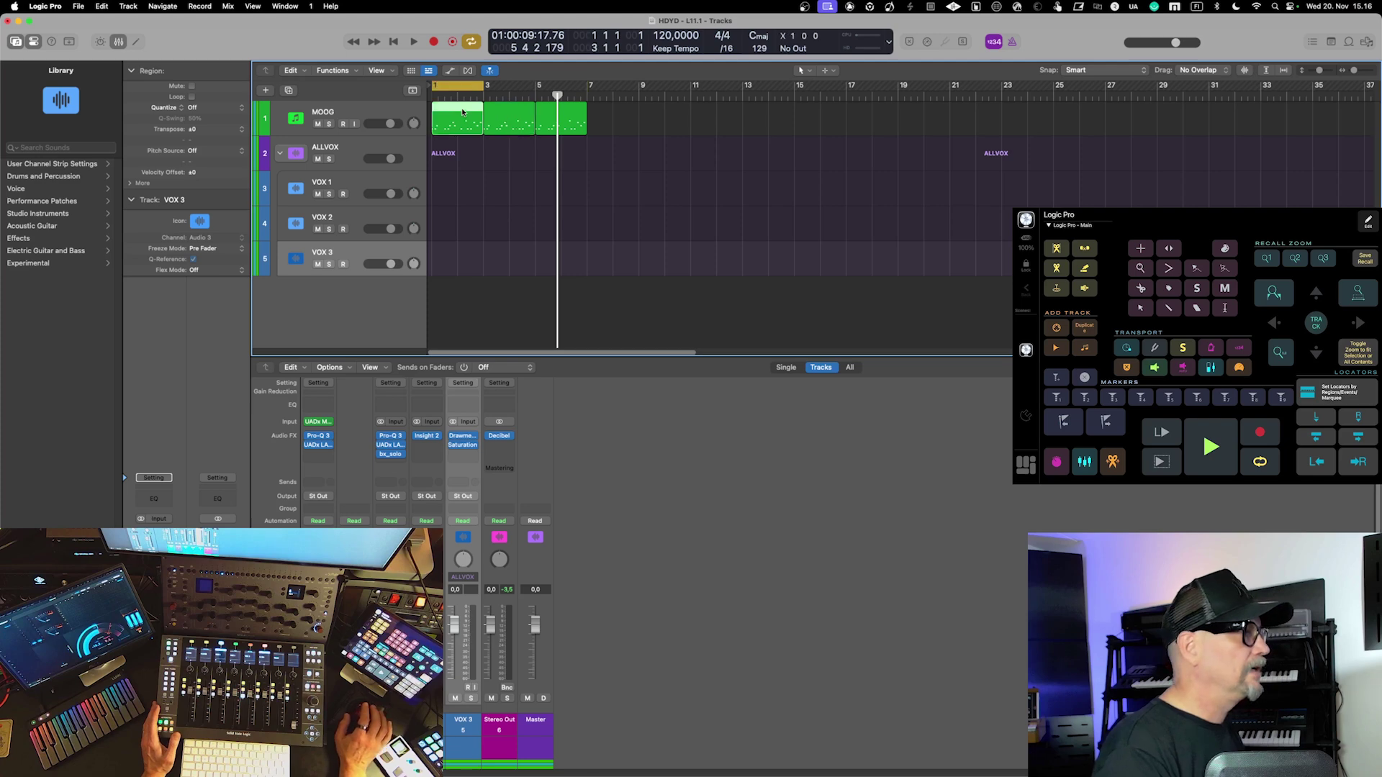
{"action": "left_click", "coordinate": [523, 108]}
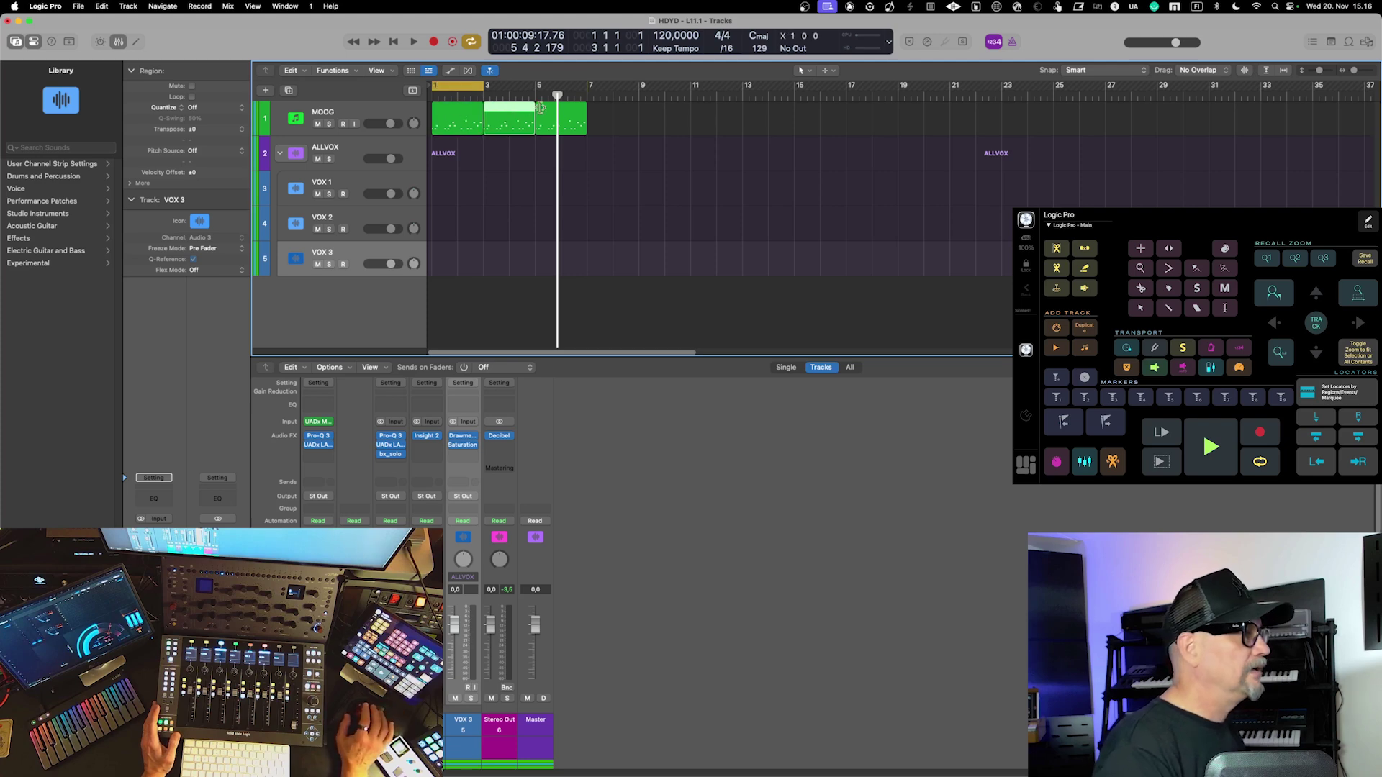
{"action": "key", "text": "super+u"}
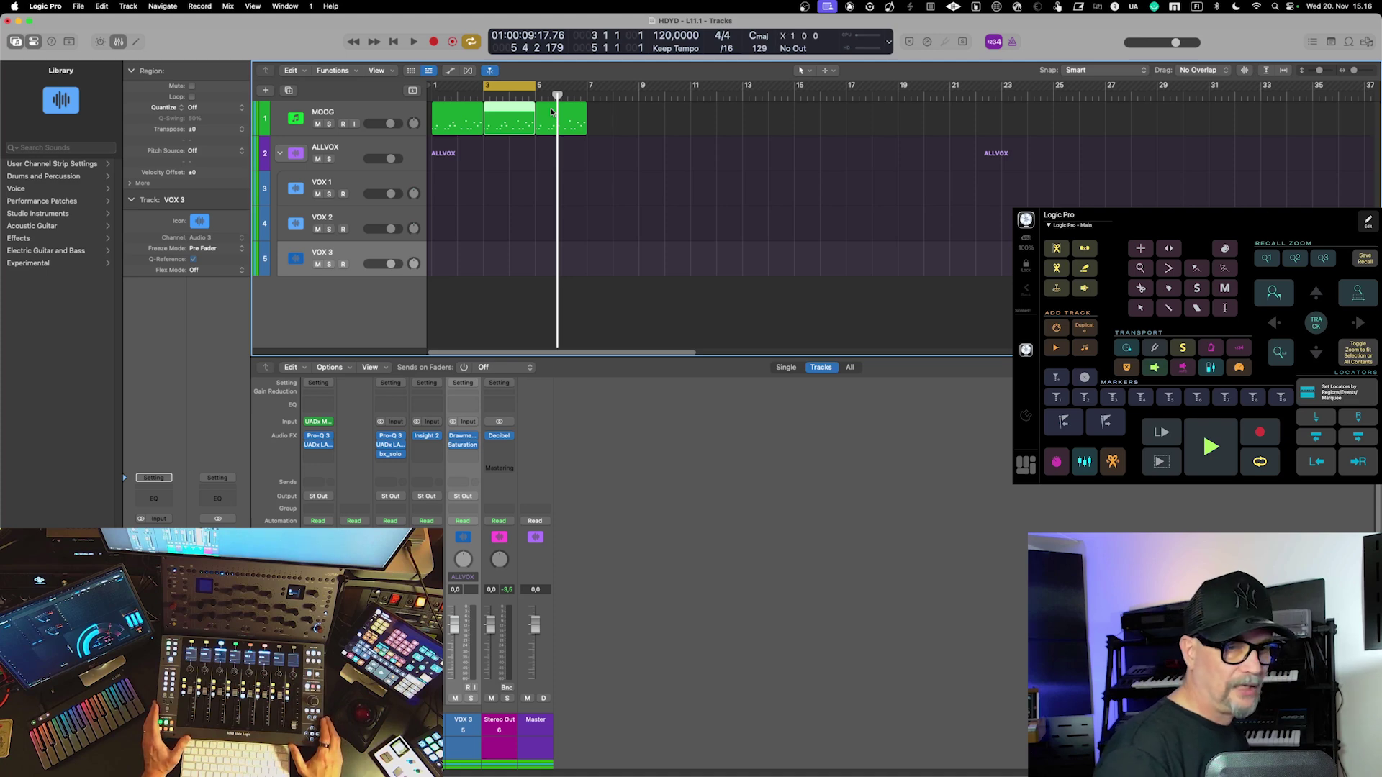
{"action": "key", "text": "space"}
{"action": "key", "text": "space"}
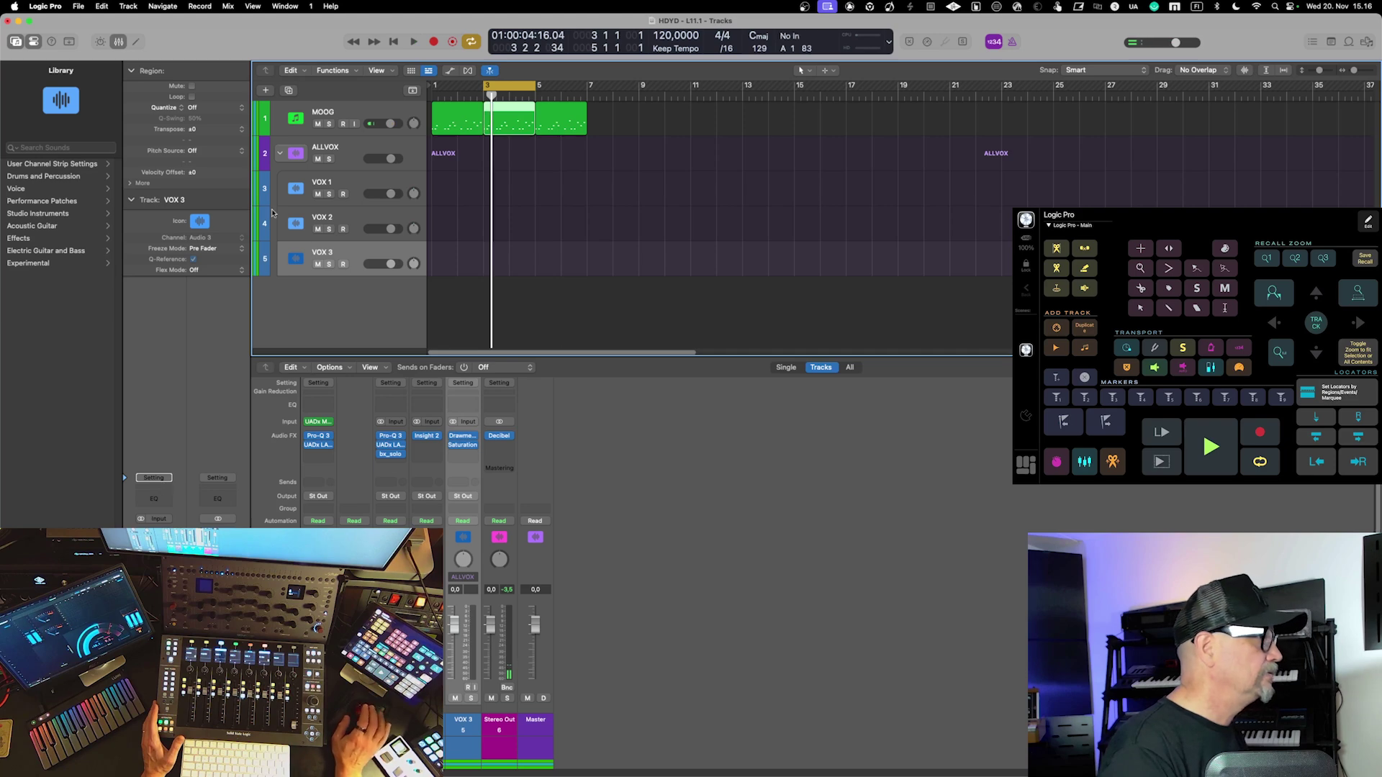
Load the PR BASS user preset in the MOOG track's Minimoog, close its window and audition the loop
{"action": "left_click", "coordinate": [342, 123]}
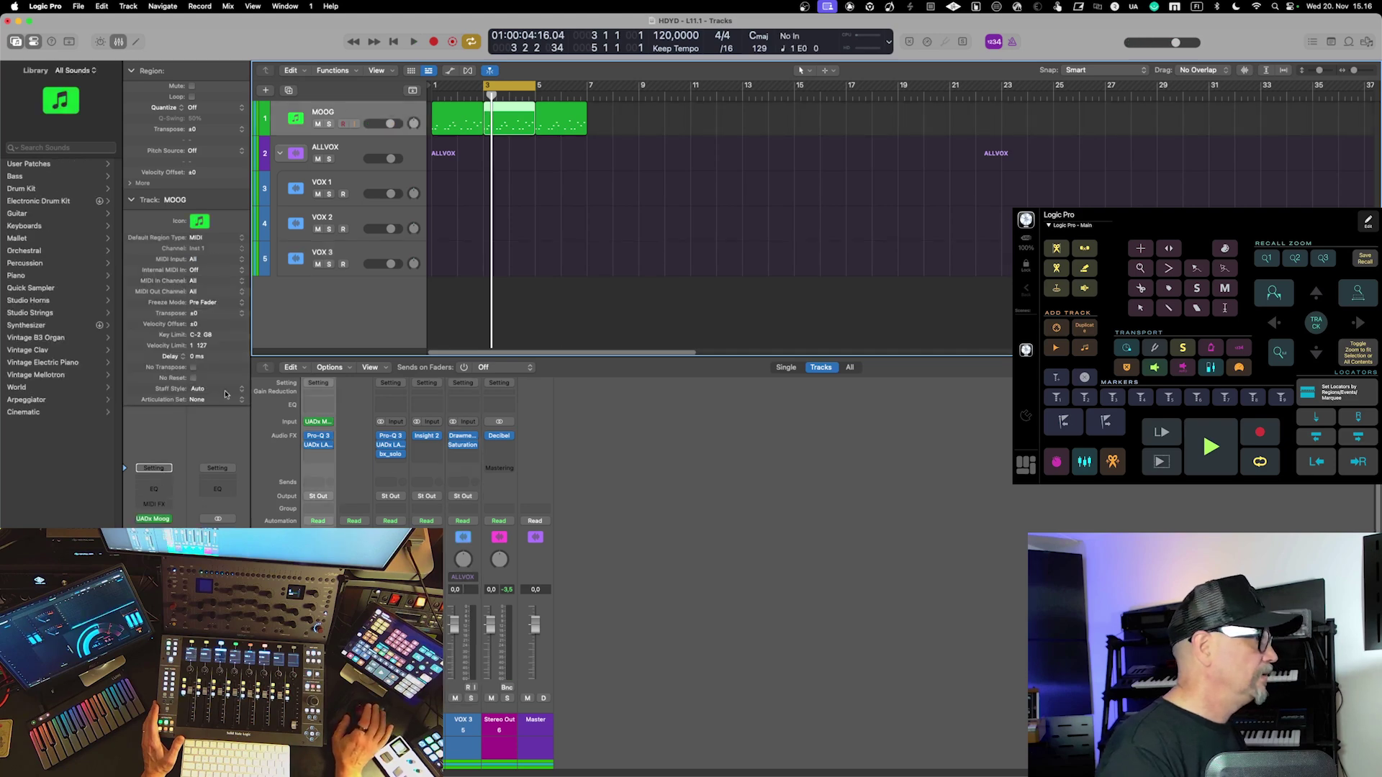
{"action": "left_click", "coordinate": [155, 519]}
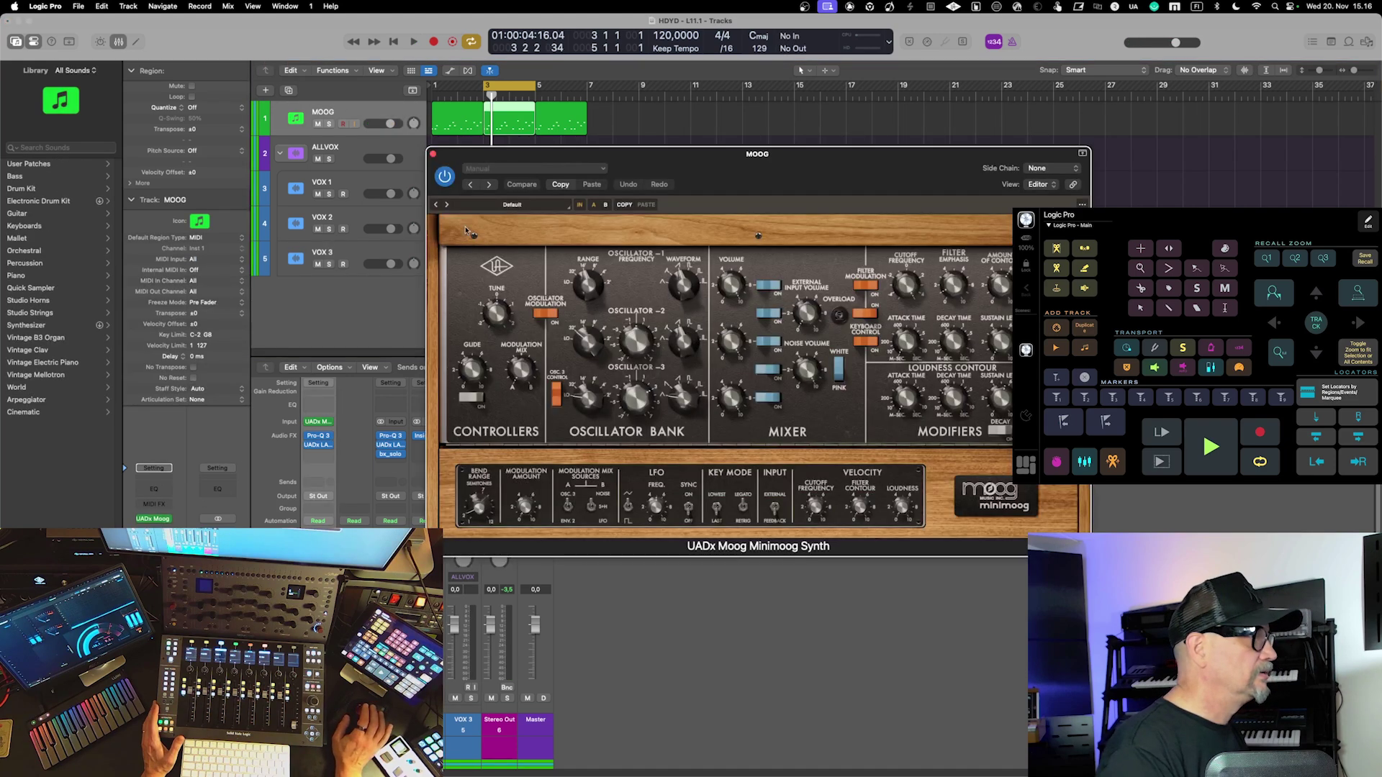
{"action": "left_click", "coordinate": [503, 203]}
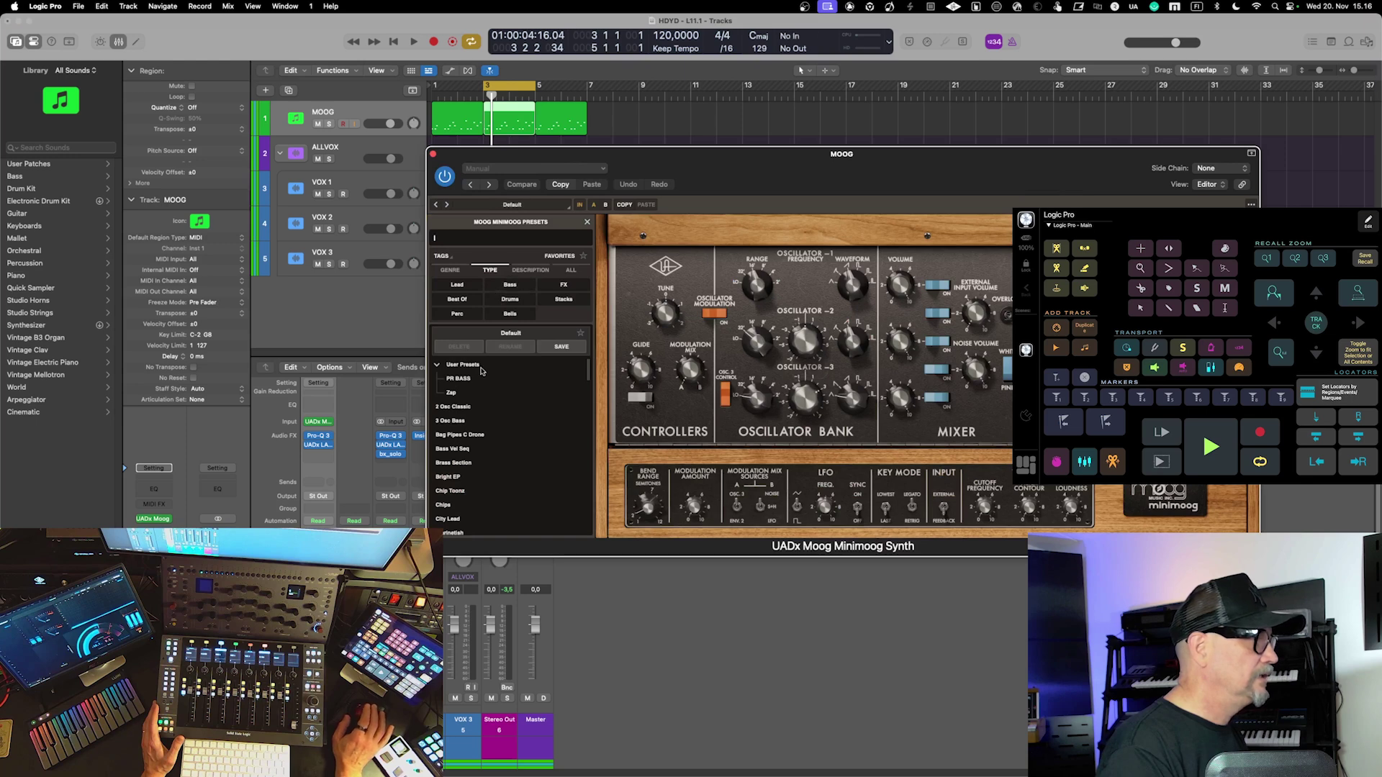
{"action": "left_click", "coordinate": [461, 379]}
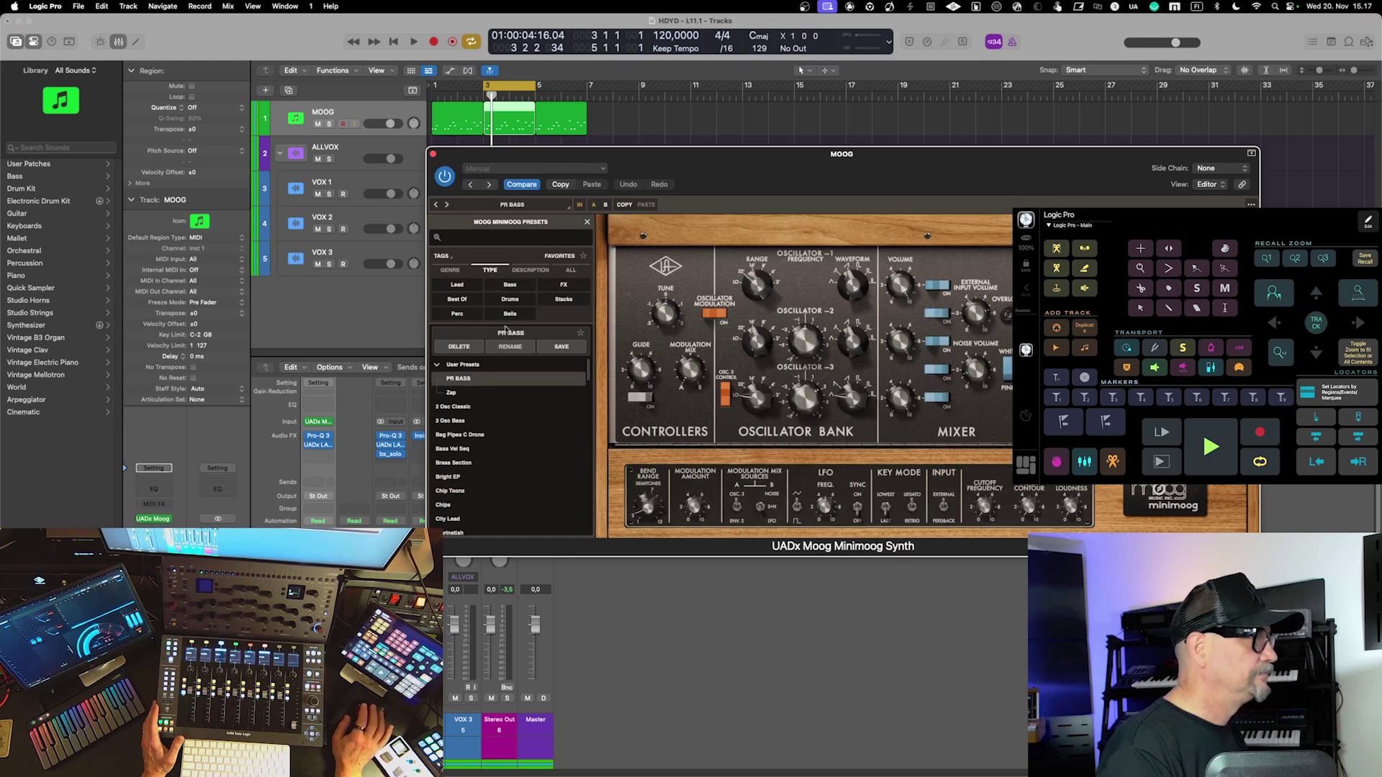
{"action": "left_click", "coordinate": [433, 154]}
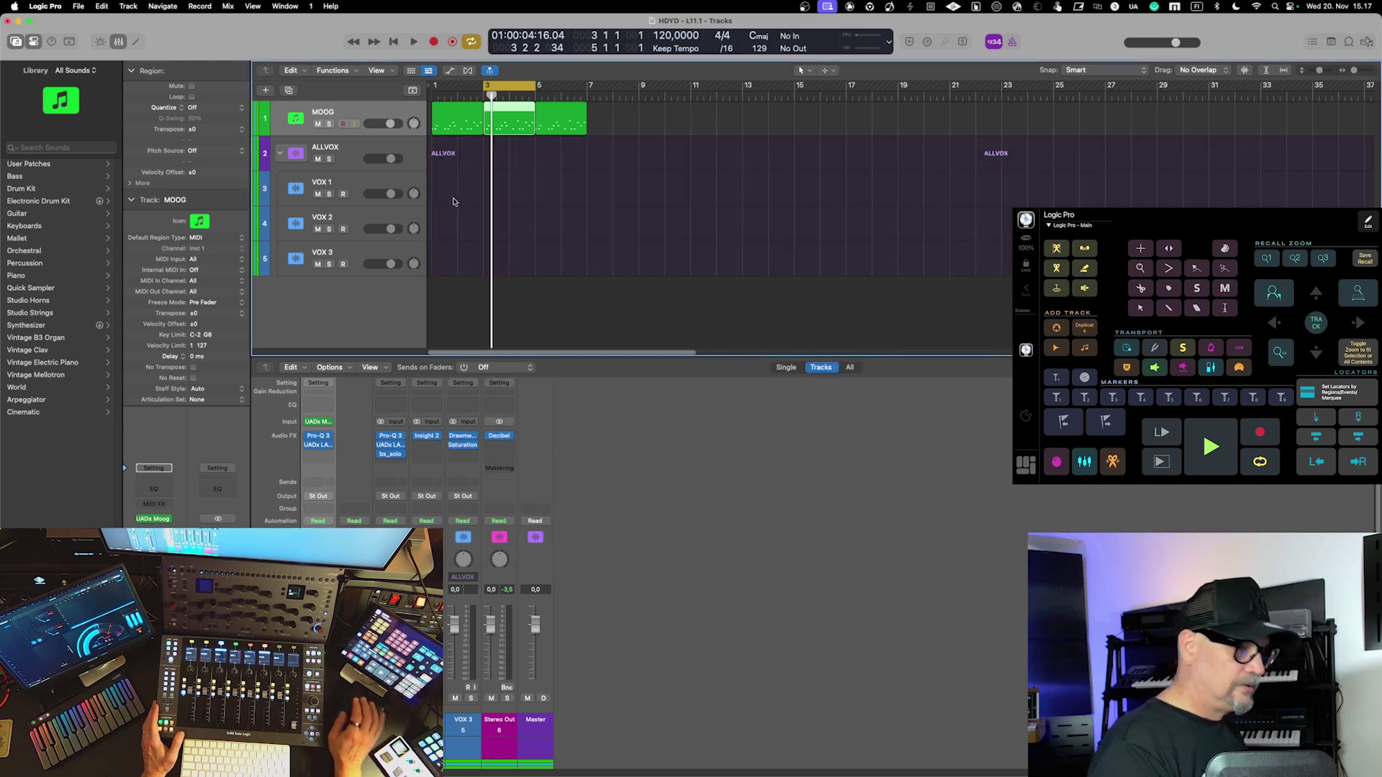
{"action": "key", "text": "space"}
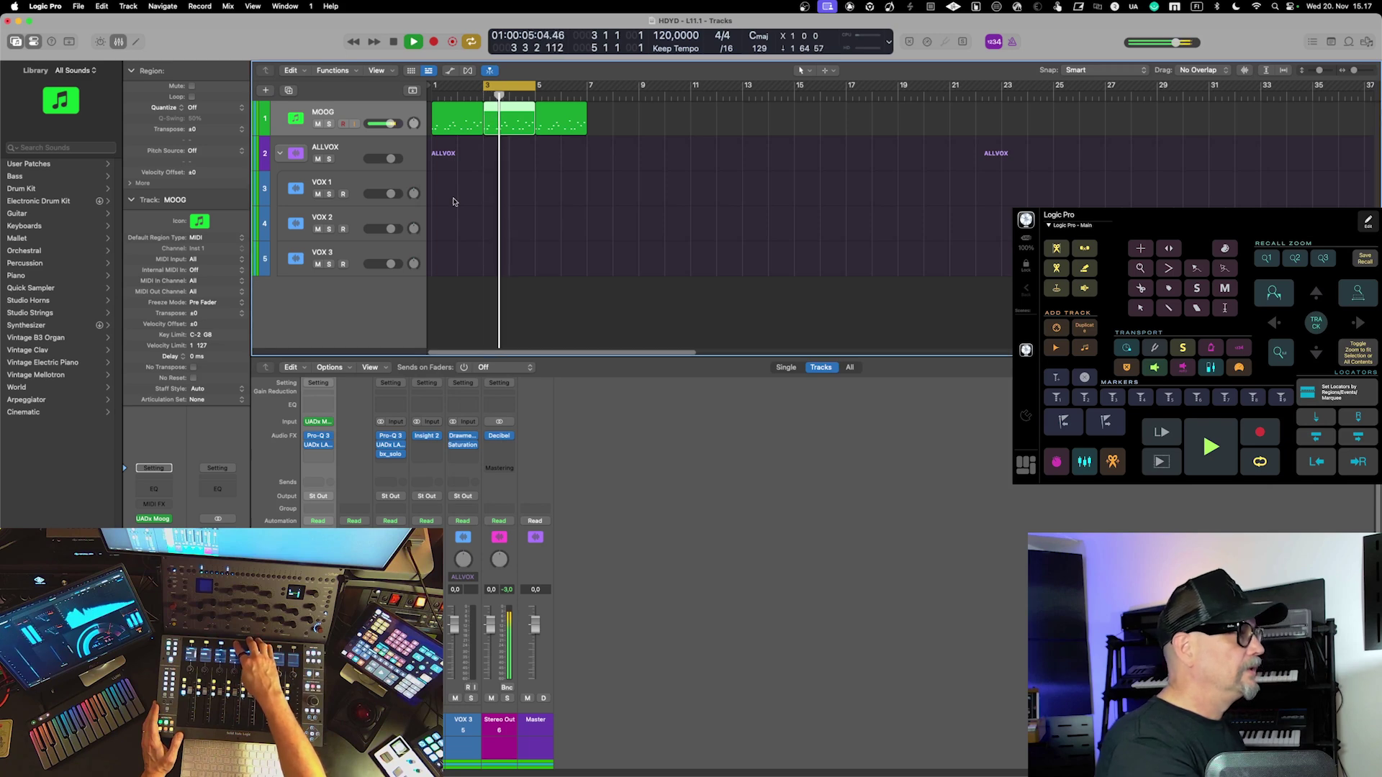
{"action": "key", "text": "space"}
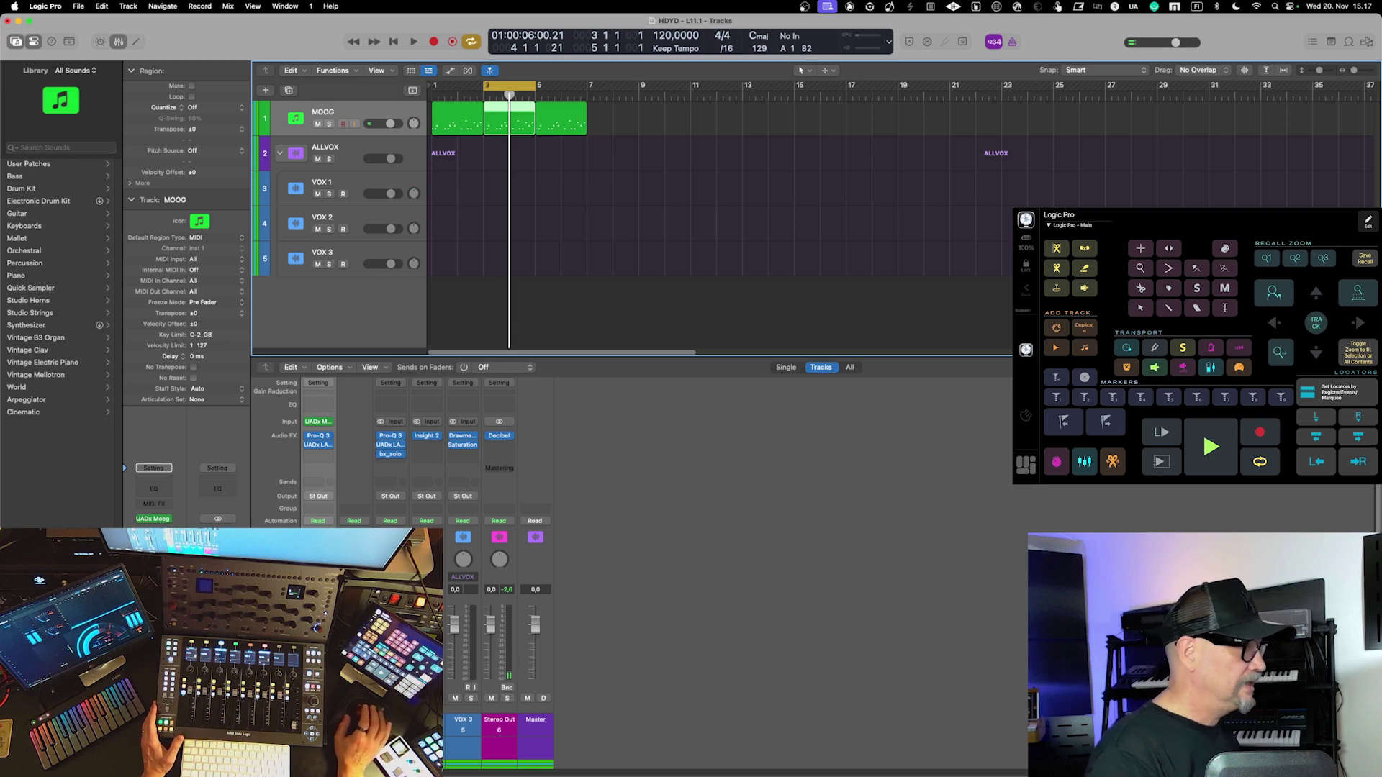
Reorder the vocal channel strips in the mixer so that VOX 1 comes after VOX 2
{"action": "left_click", "coordinate": [390, 669]}
{"action": "left_click_drag", "start_coordinate": [390, 723], "coordinate": [423, 723]}
{"action": "left_click_drag", "start_coordinate": [422, 403], "coordinate": [427, 403]}
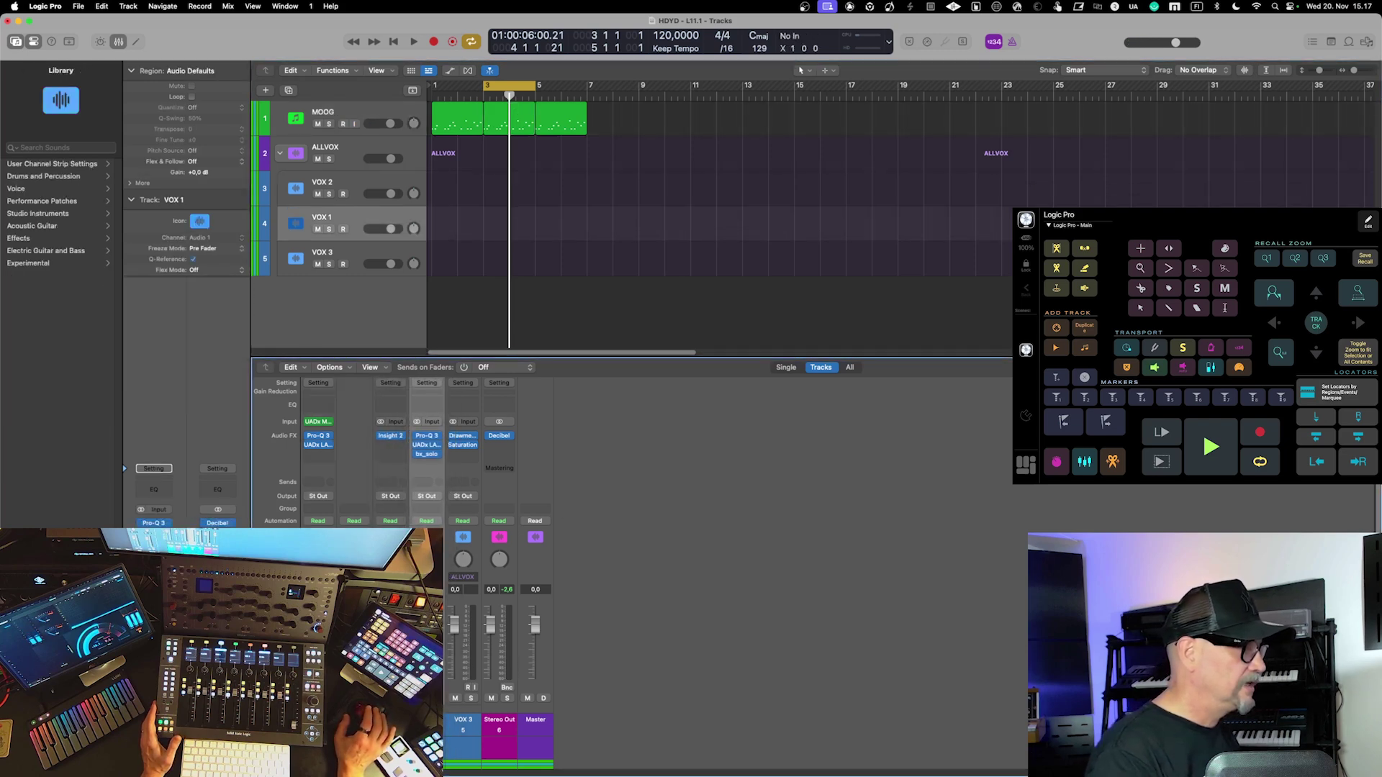
Select several channel strips together in the mixer, reselect only MOOG and try to move its strip past the others
{"action": "left_click", "coordinate": [390, 723], "text": "shift"}
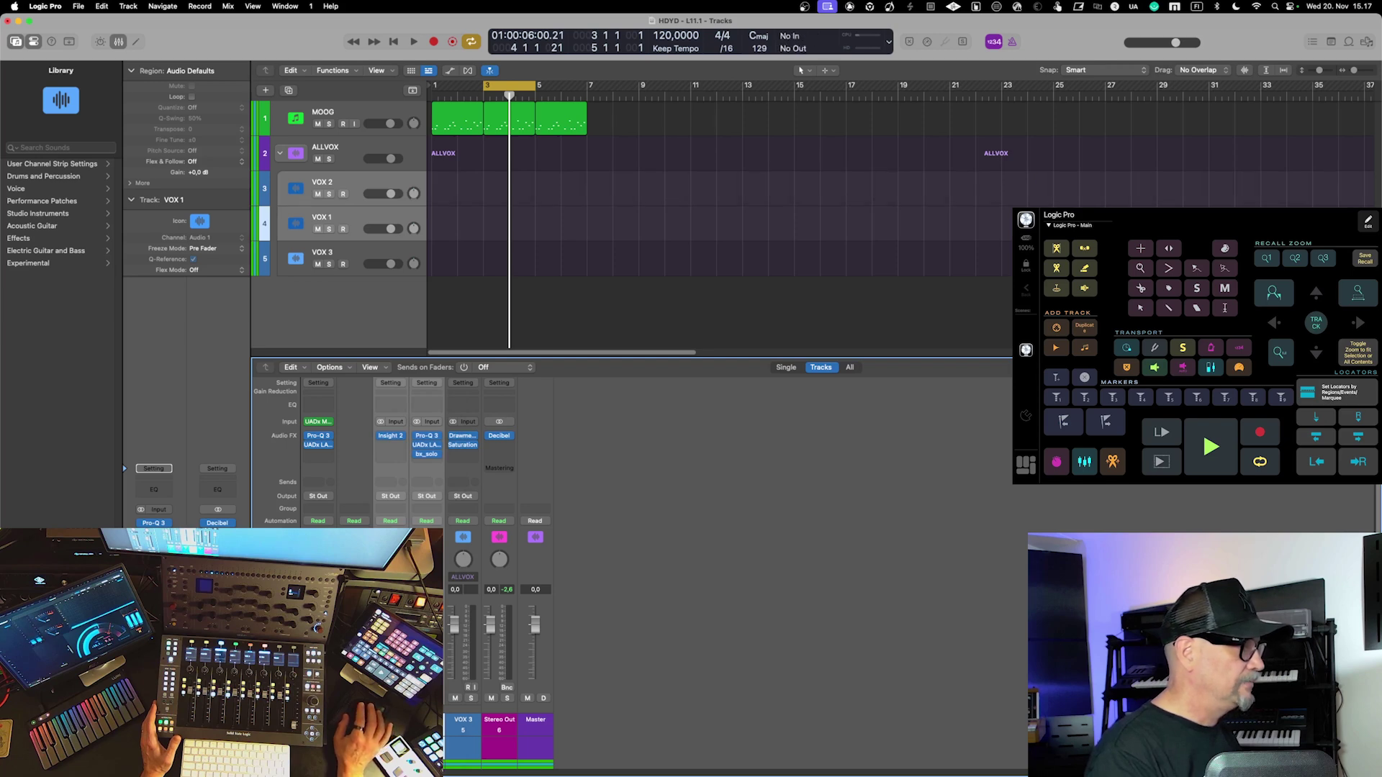
{"action": "left_click", "coordinate": [318, 723]}
{"action": "left_click", "coordinate": [489, 727], "text": "shift"}
{"action": "left_click", "coordinate": [317, 723]}
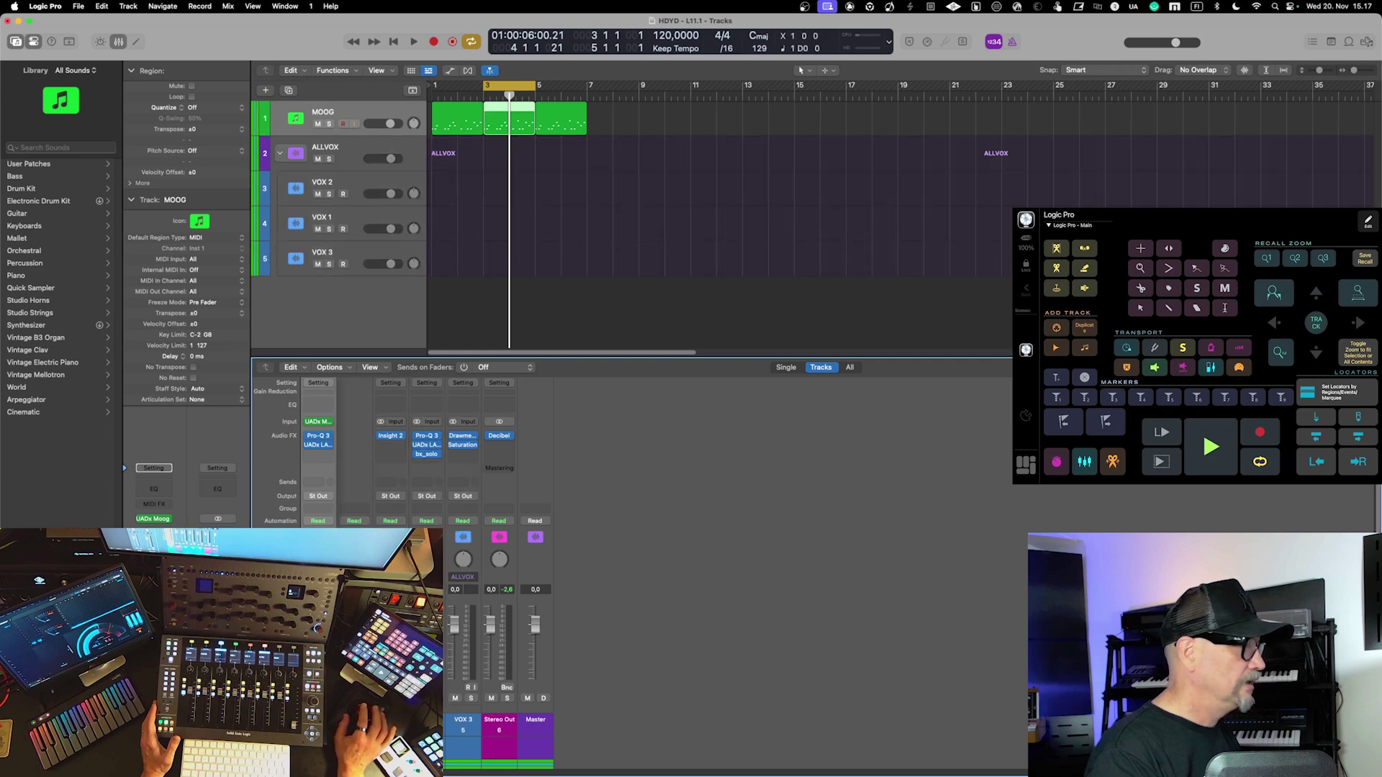
{"action": "left_click_drag", "start_coordinate": [318, 687], "coordinate": [537, 687]}
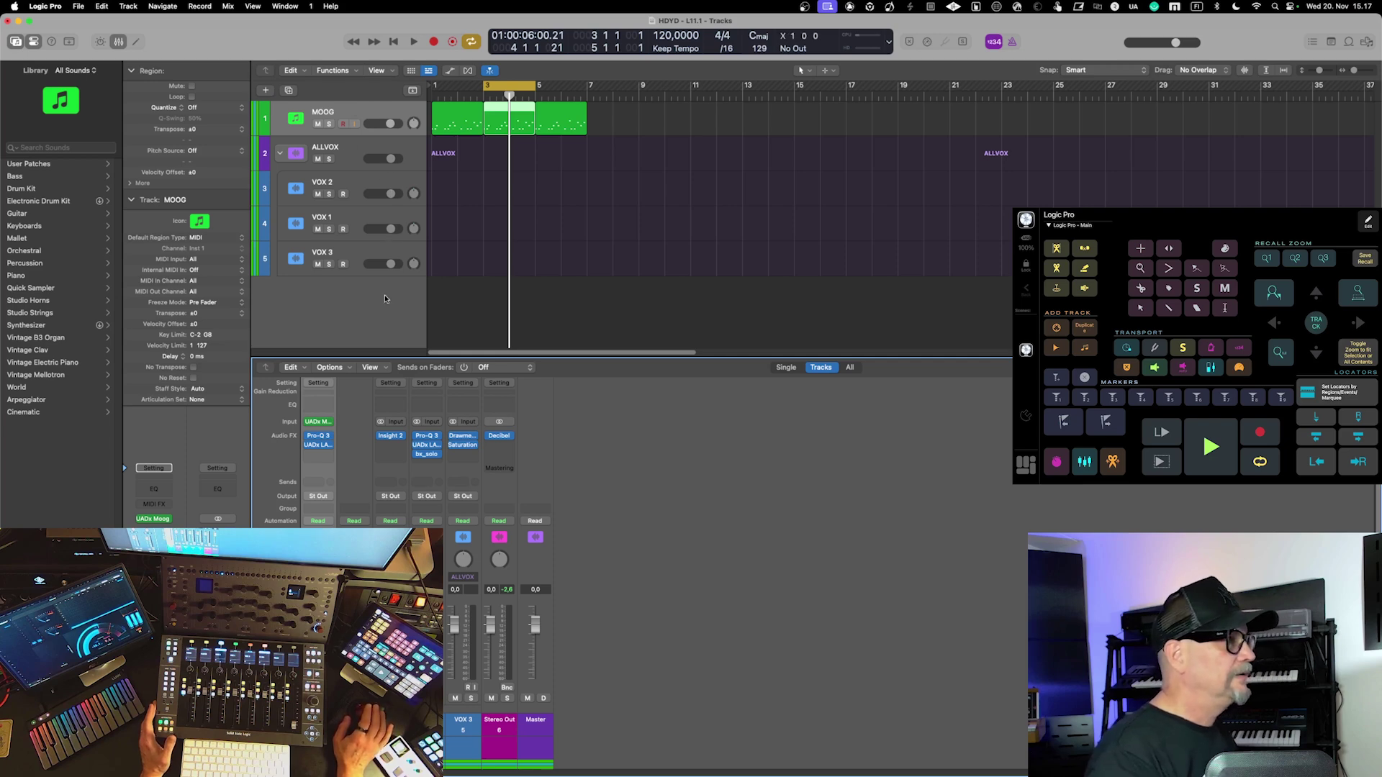
Show the Live Loops grid beside the tracks area and hide it again
{"action": "left_click", "coordinate": [413, 71]}
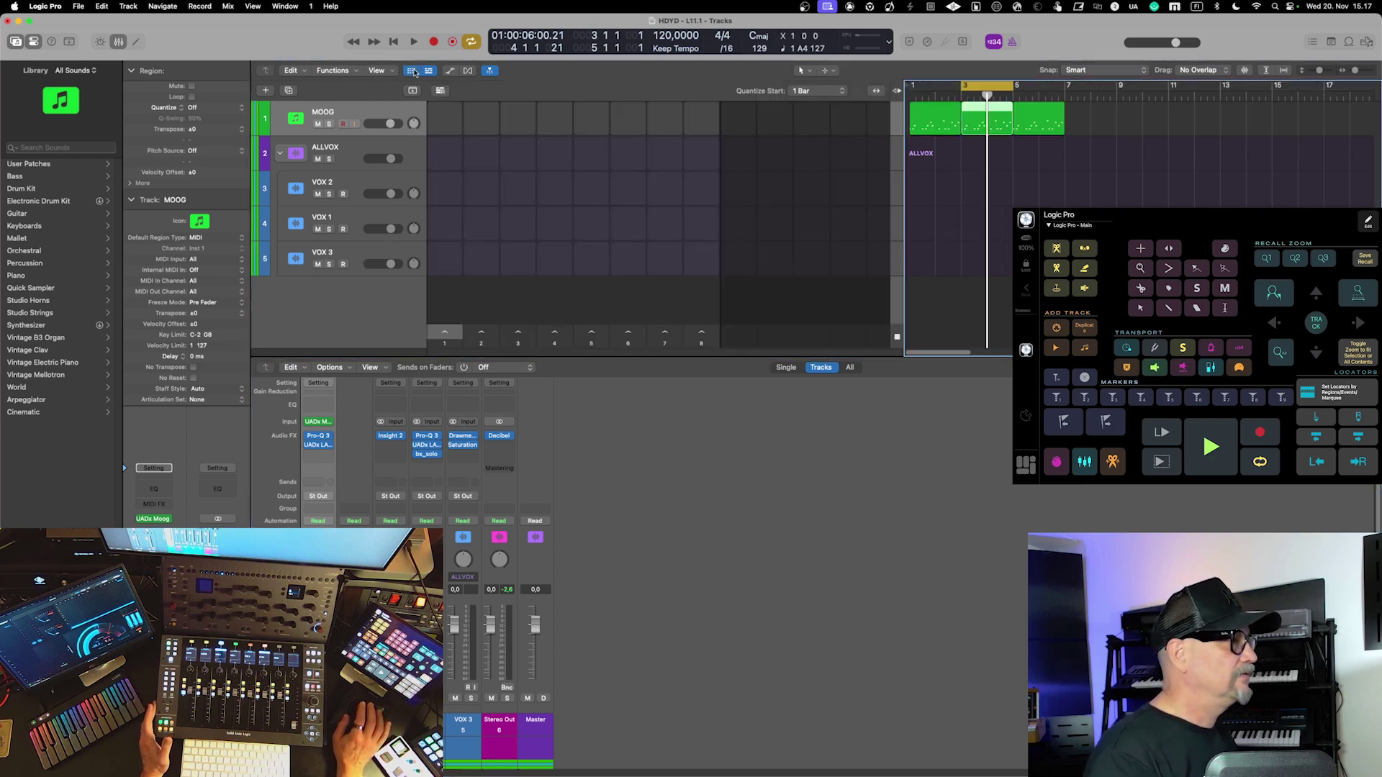
{"action": "left_click", "coordinate": [416, 72]}
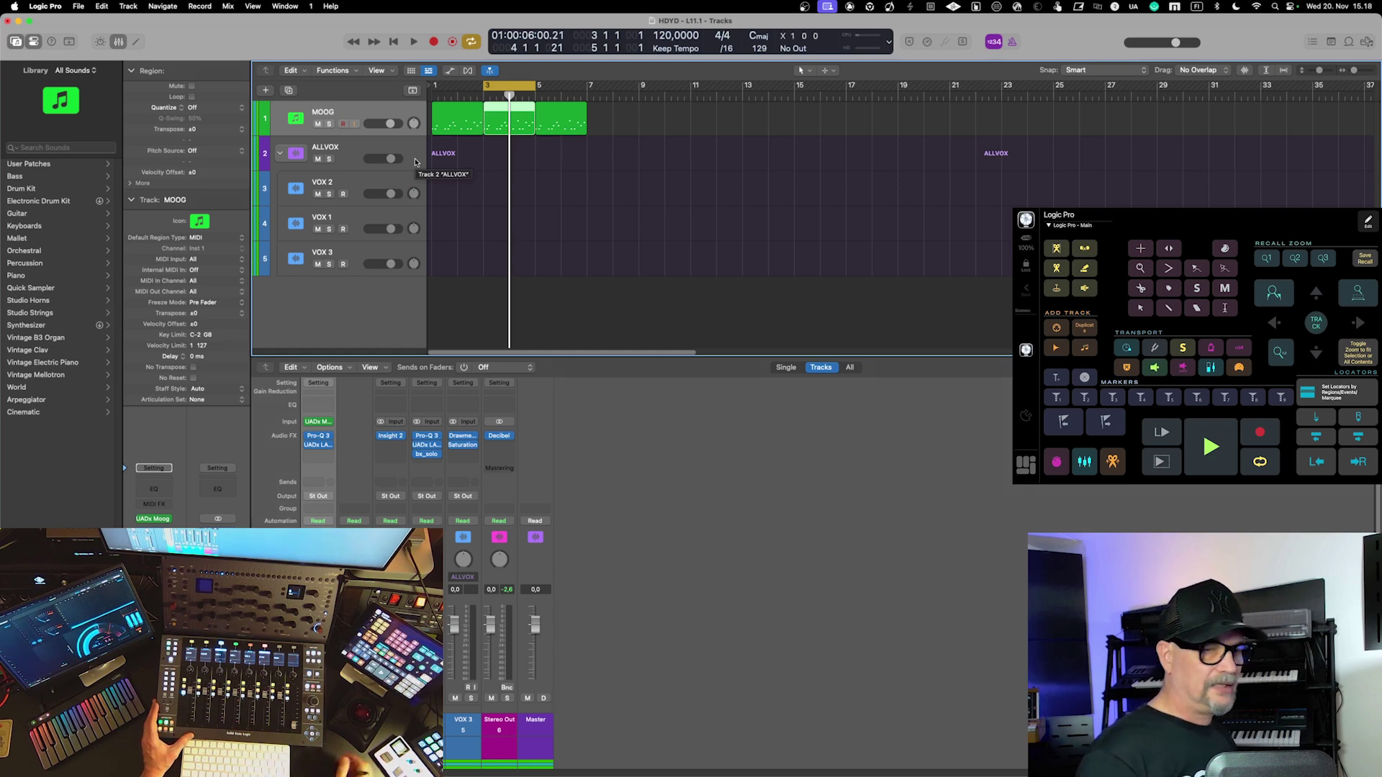
Bounce the MOOG region at bars 3 to 5 in place to a new track, muting the source and including the audio tail
{"action": "right_click", "coordinate": [501, 106]}
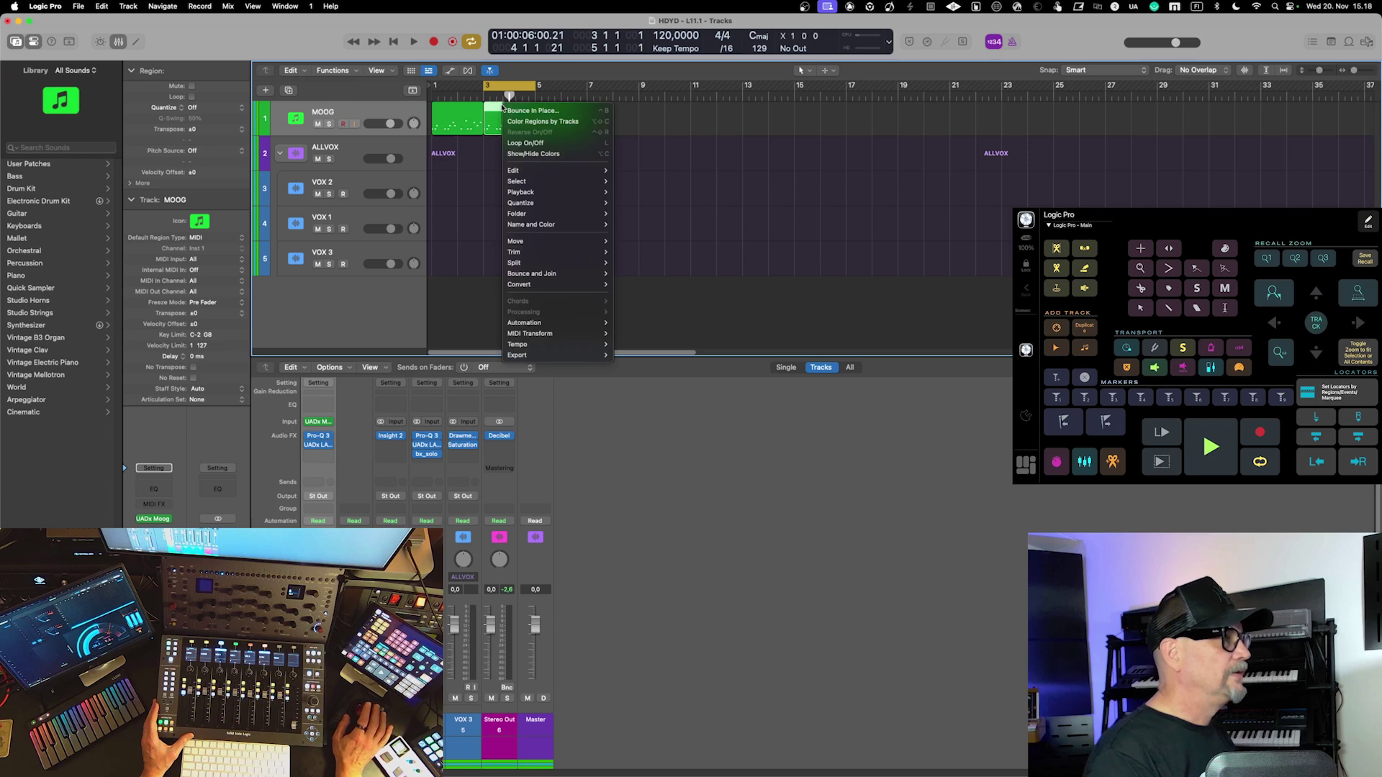
{"action": "left_click", "coordinate": [543, 110]}
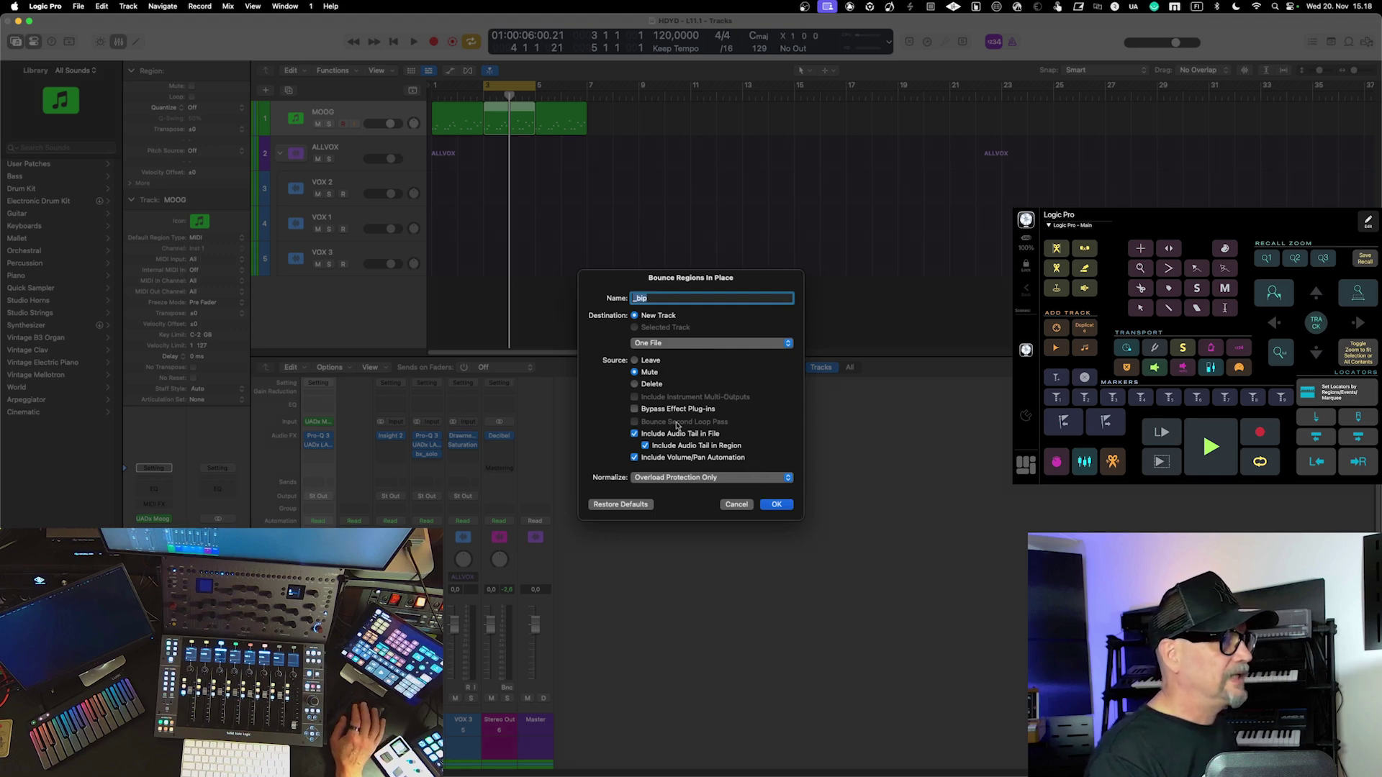
{"action": "left_click", "coordinate": [776, 504]}
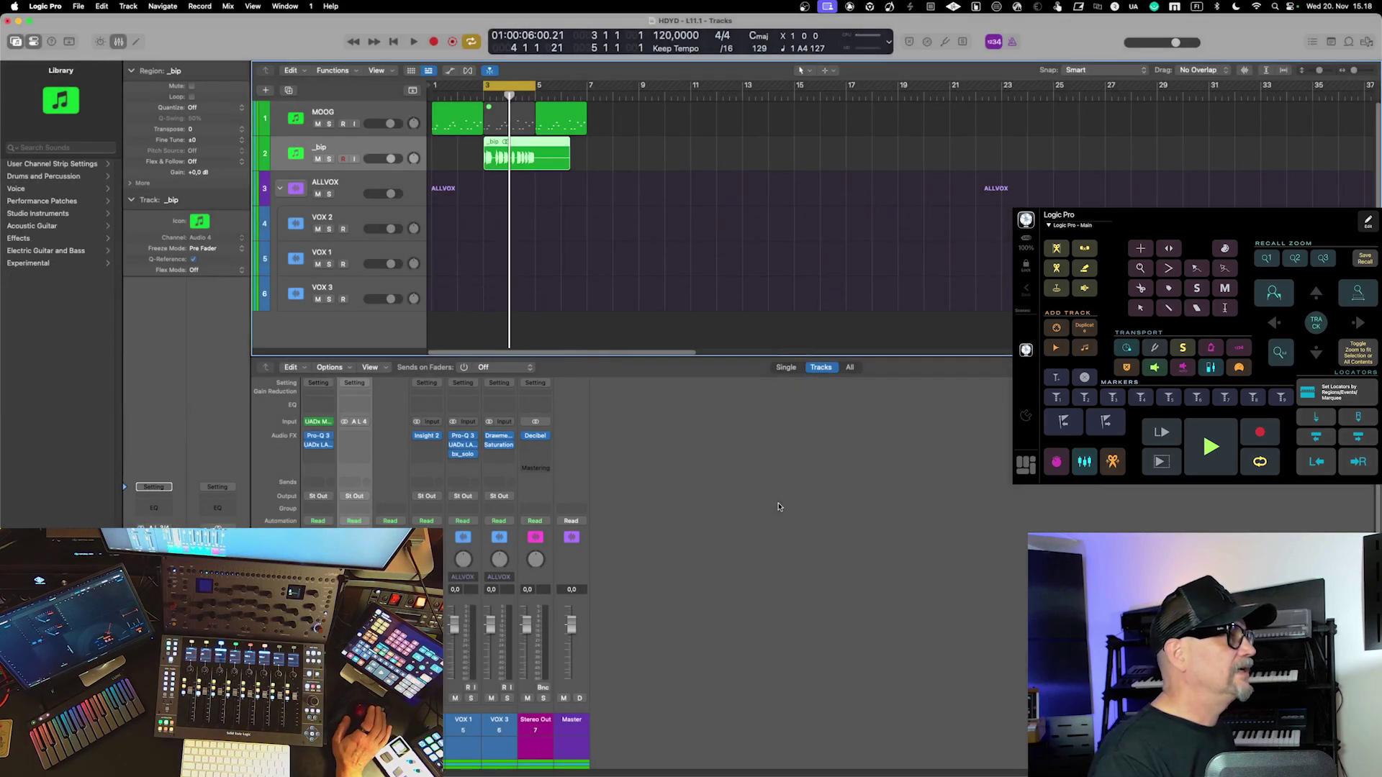
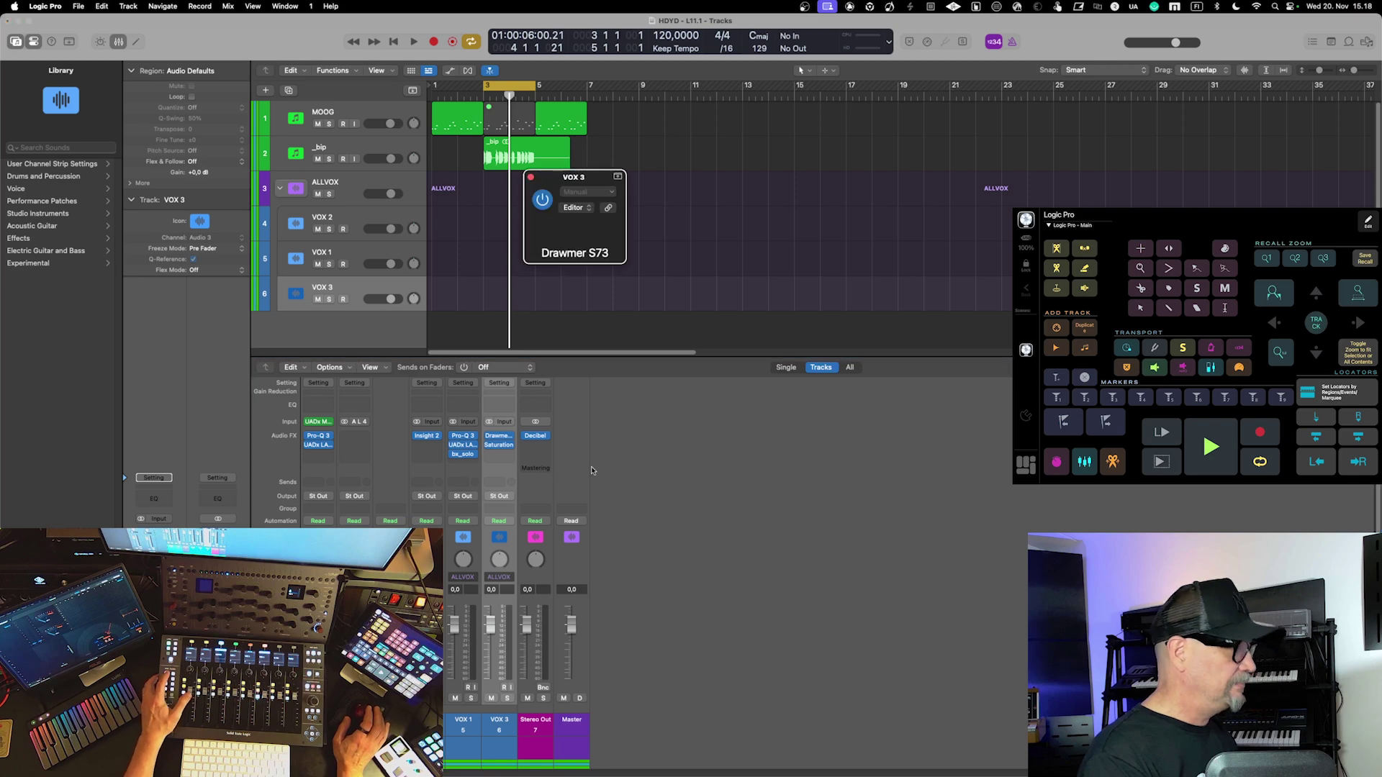
Close VOX 3's Drawmer S73 window, and show and hide the track's Saturation Knob window
{"action": "key", "text": "v"}
{"action": "key", "text": "v"}
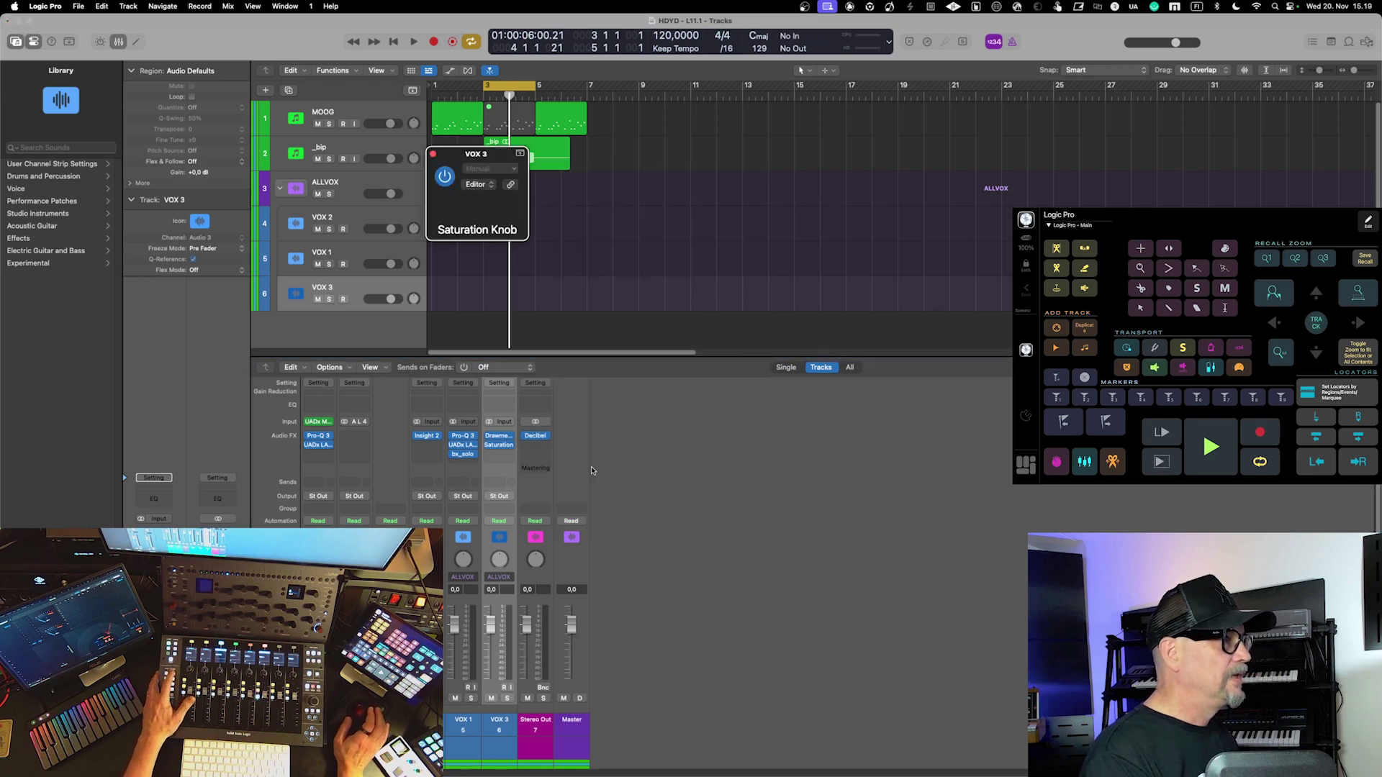
{"action": "key", "text": "v"}
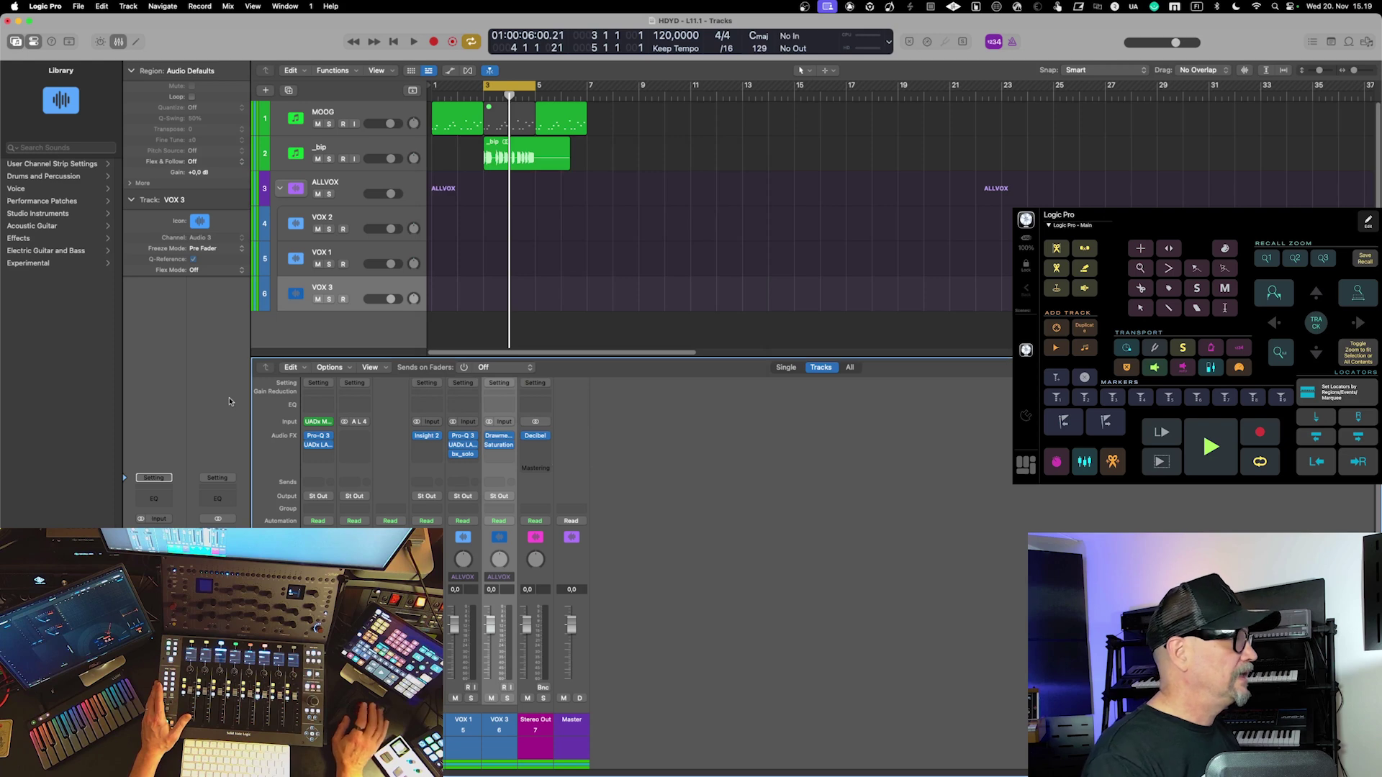
Search the key command assignments for "inser" to review the shortcuts for audio insert plug-in windows, and close the window
{"action": "left_click", "coordinate": [56, 7]}
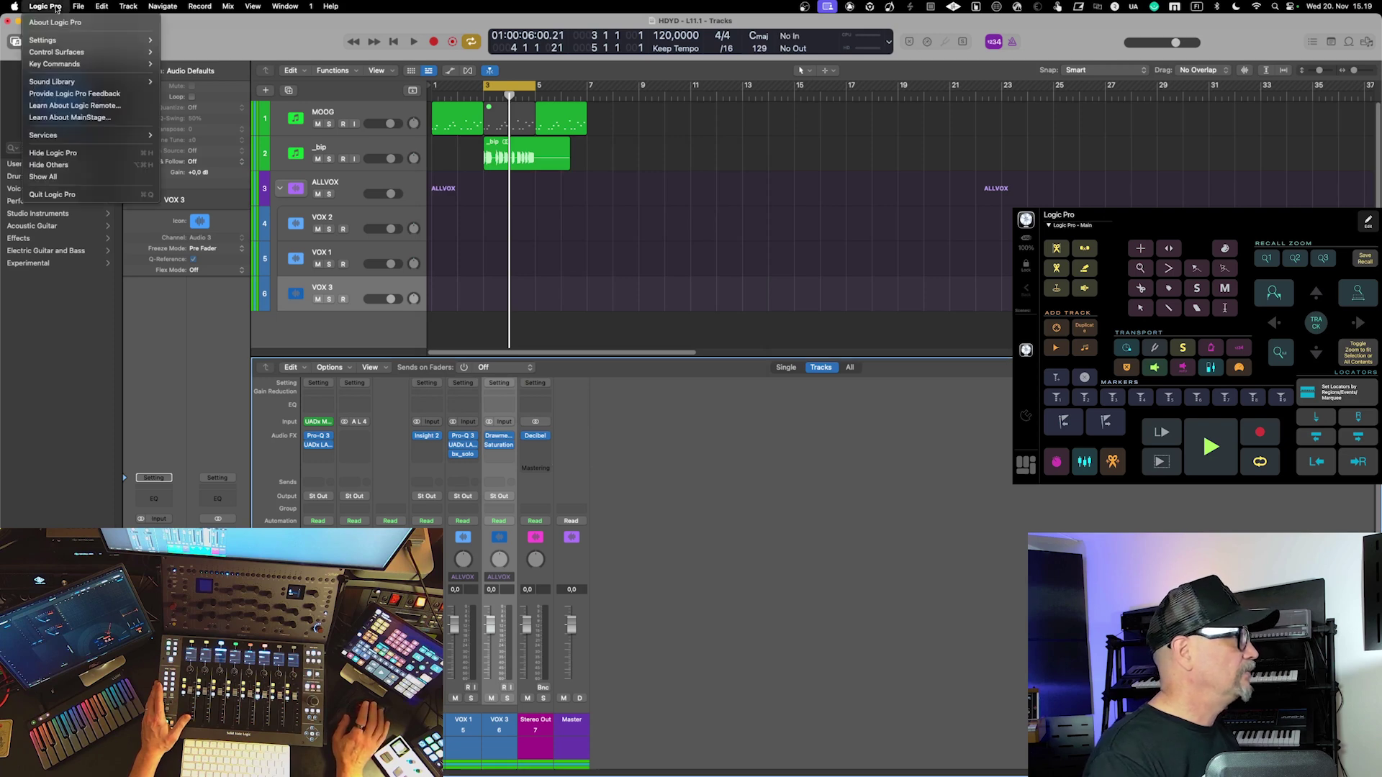
{"action": "mouse_move", "coordinate": [79, 64]}
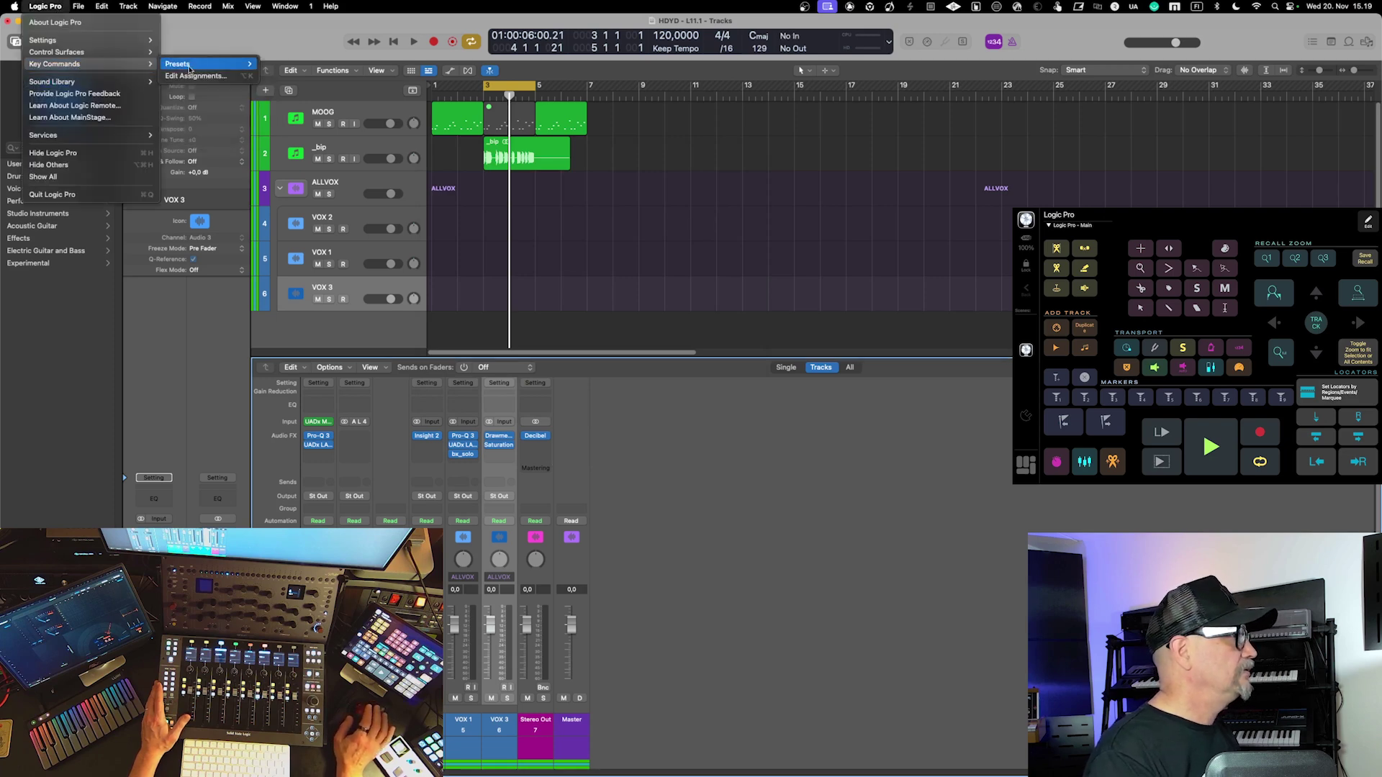
{"action": "mouse_move", "coordinate": [196, 65]}
{"action": "left_click", "coordinate": [196, 75]}
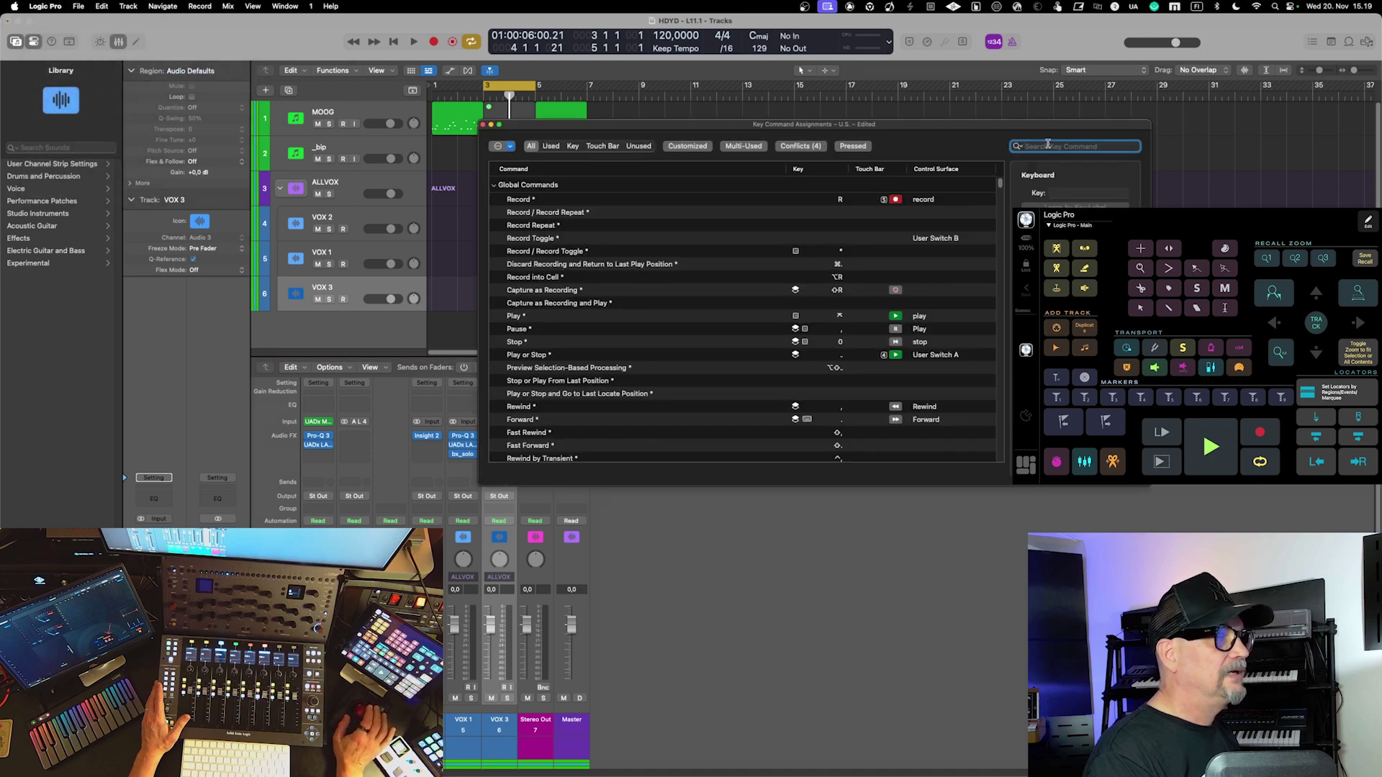
{"action": "type", "text": "inser"}
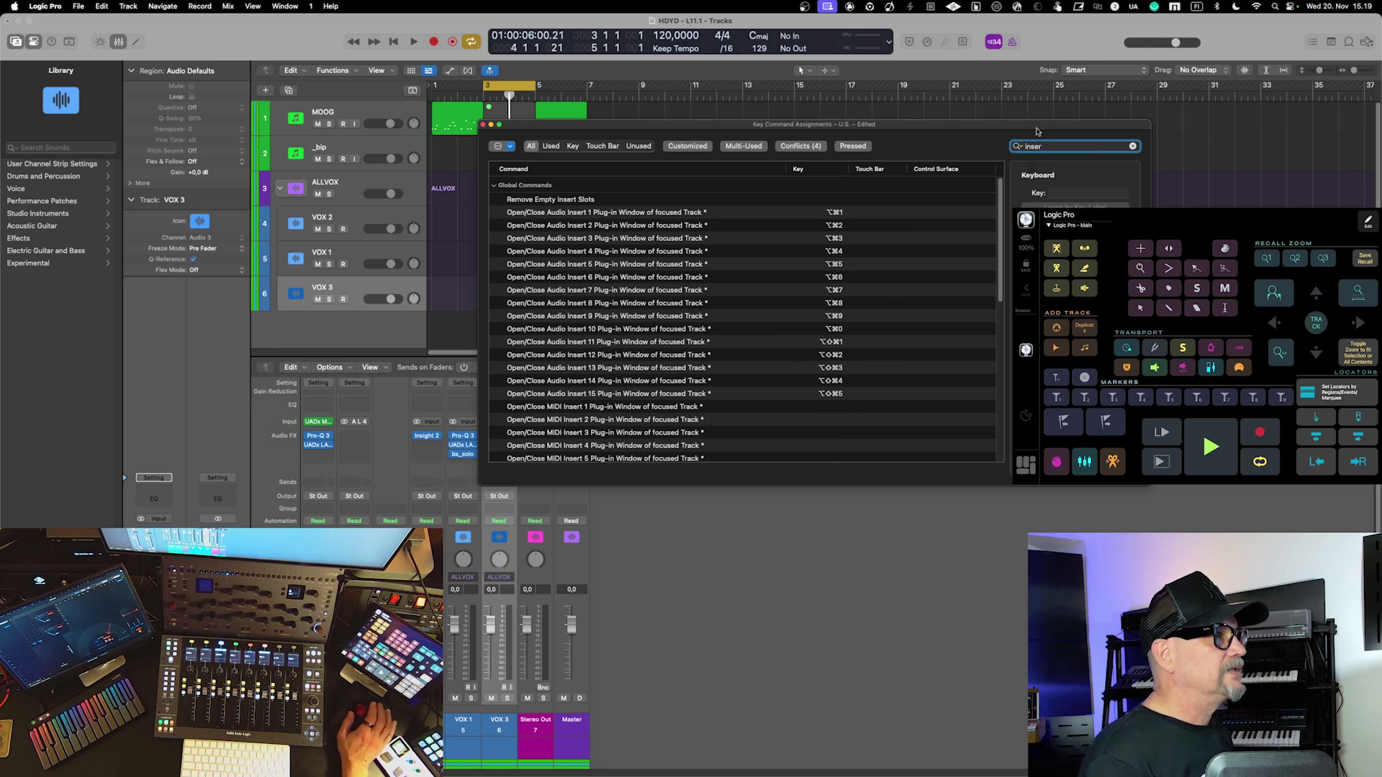
{"action": "left_click_drag", "start_coordinate": [748, 126], "coordinate": [743, 138]}
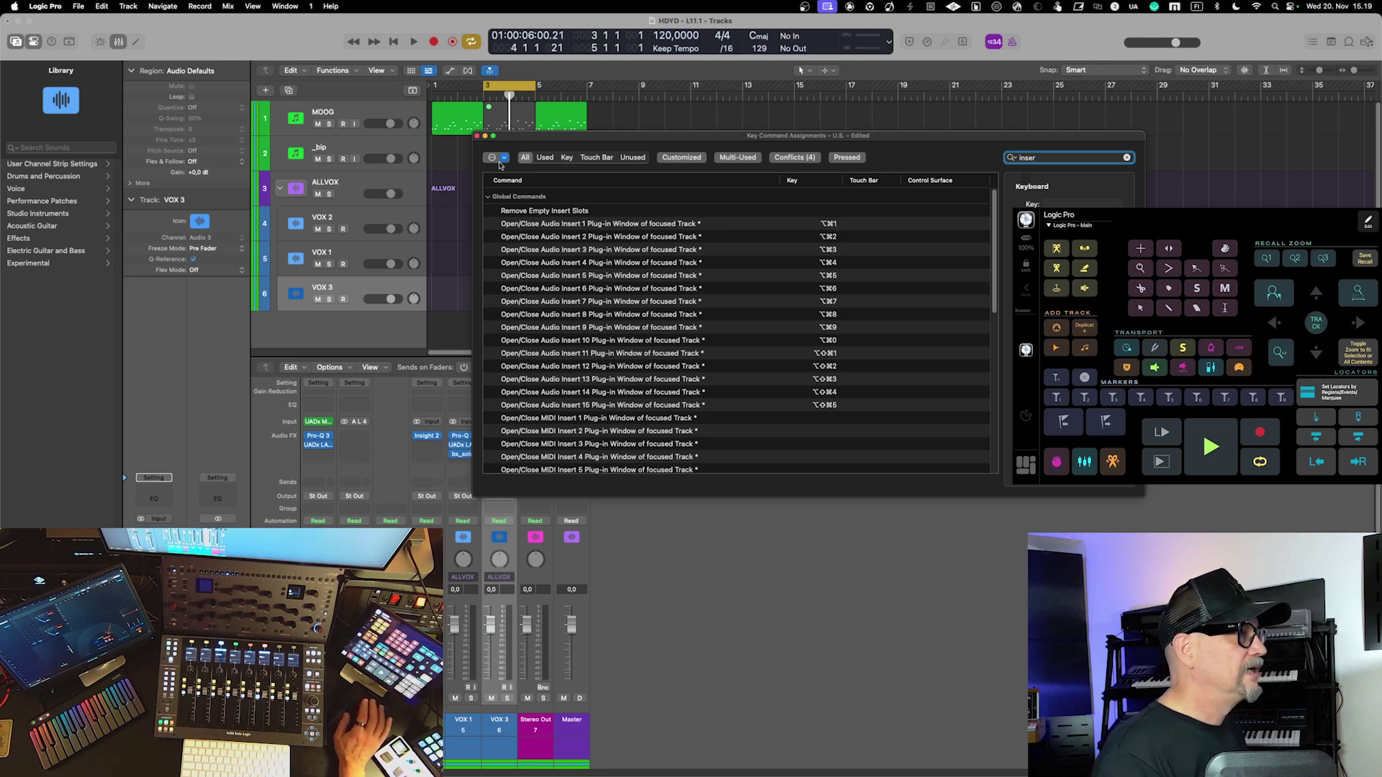
{"action": "left_click", "coordinate": [477, 136]}
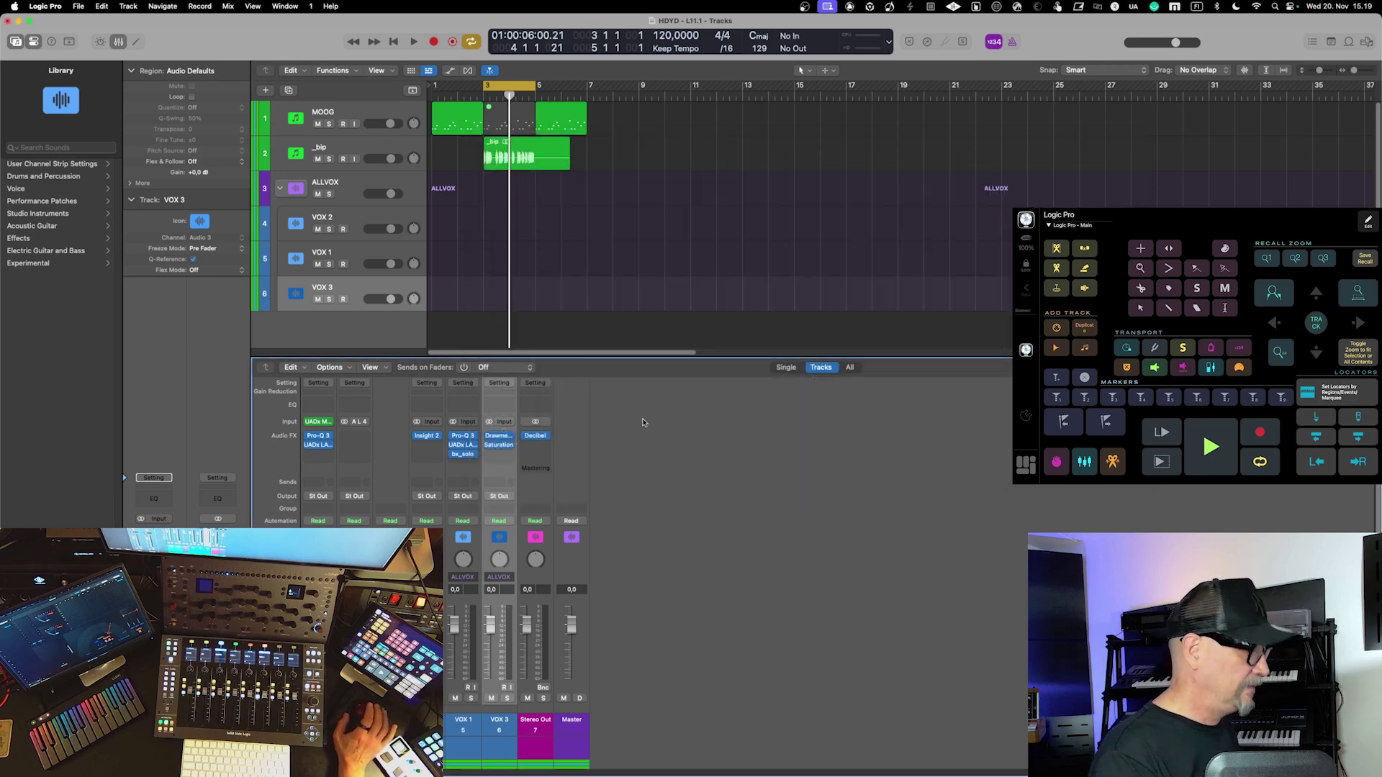
Switch to SSL 360 to examine the user Send/Plugin macros of Layer 1, close it and return to Logic Pro
{"action": "key", "text": "super+Tab"}
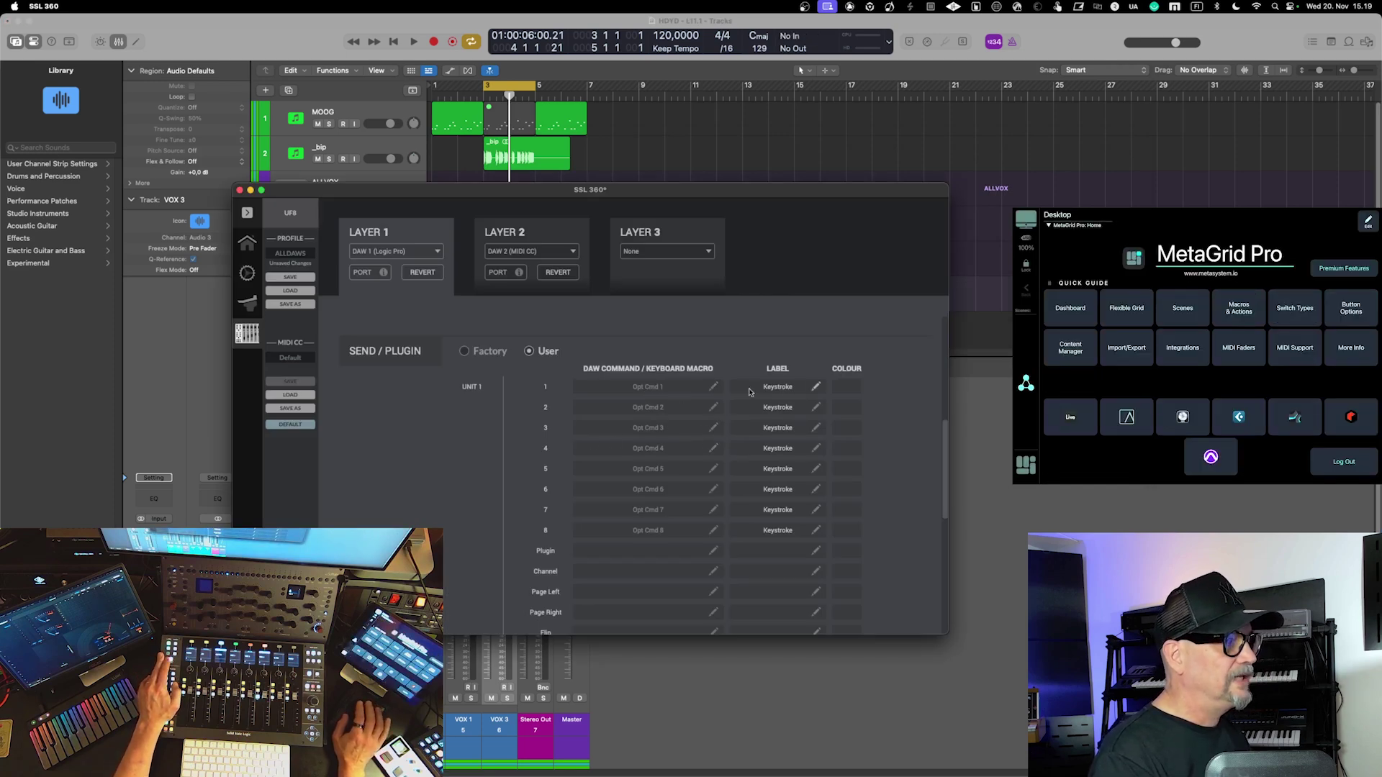
{"action": "scroll", "coordinate": [930, 439], "scroll_direction": "up", "scroll_amount": 3}
{"action": "scroll", "coordinate": [943, 446], "scroll_direction": "down", "scroll_amount": 4}
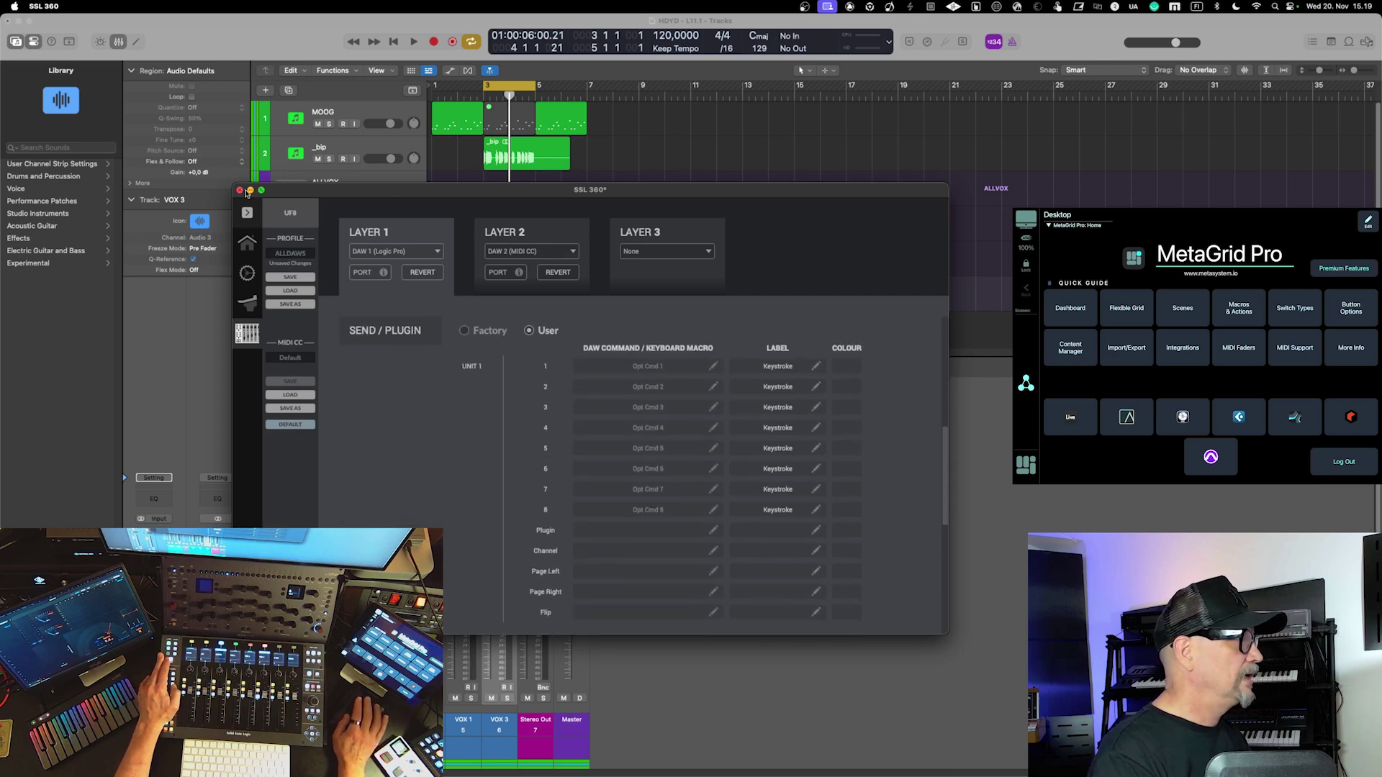
{"action": "left_click", "coordinate": [238, 191]}
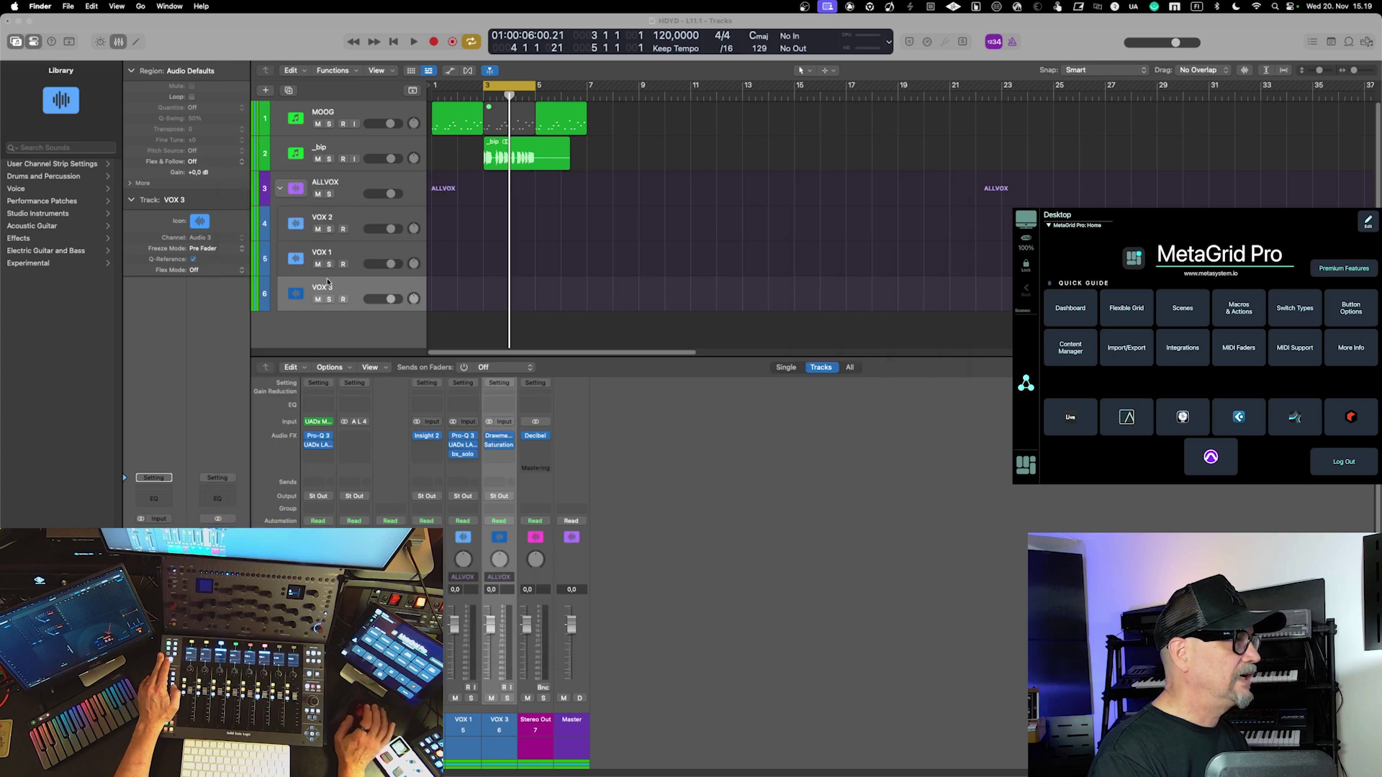
{"action": "left_click", "coordinate": [755, 506]}
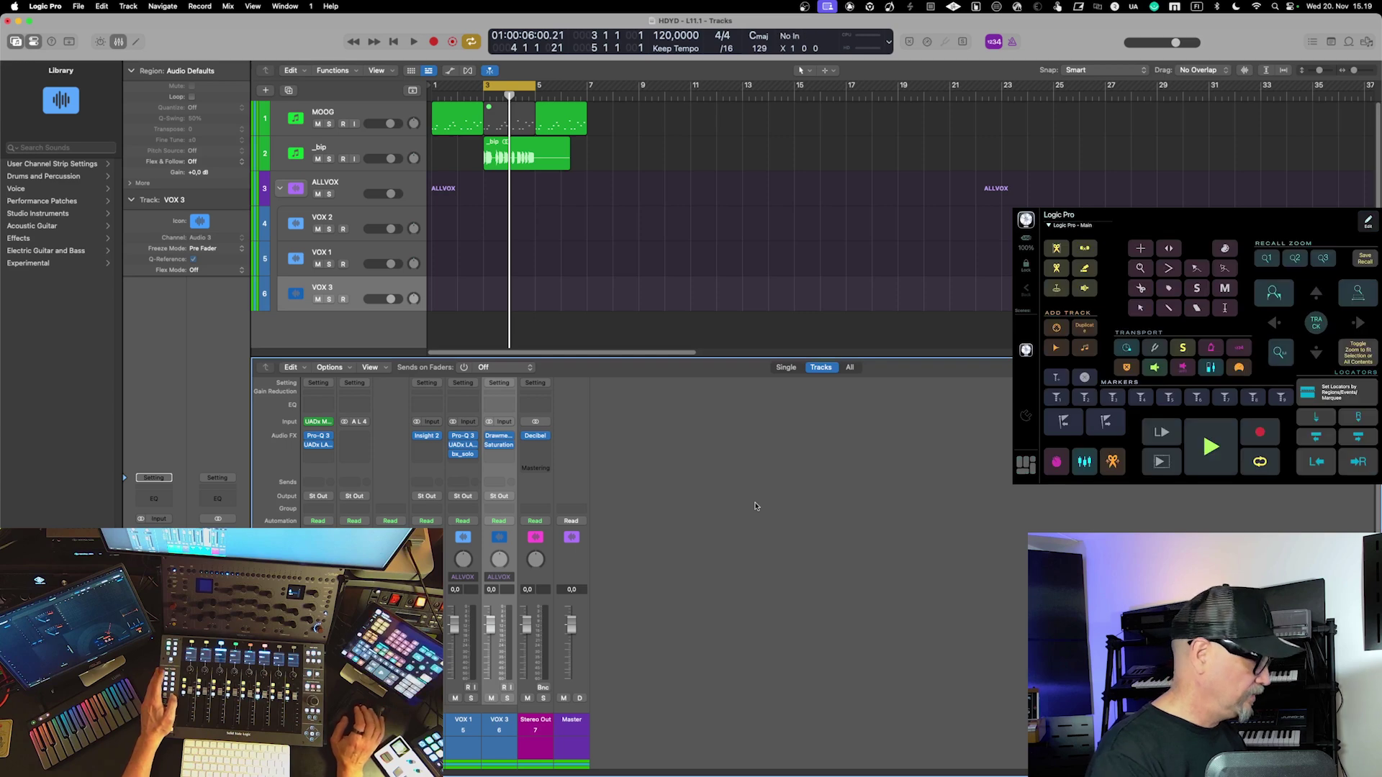
Raise the Amount to about 70% and the output Gain to 0.5 dB in VOX 3's Drawmer S73, and close its window
{"action": "left_click_drag", "start_coordinate": [586, 366], "coordinate": [596, 354]}
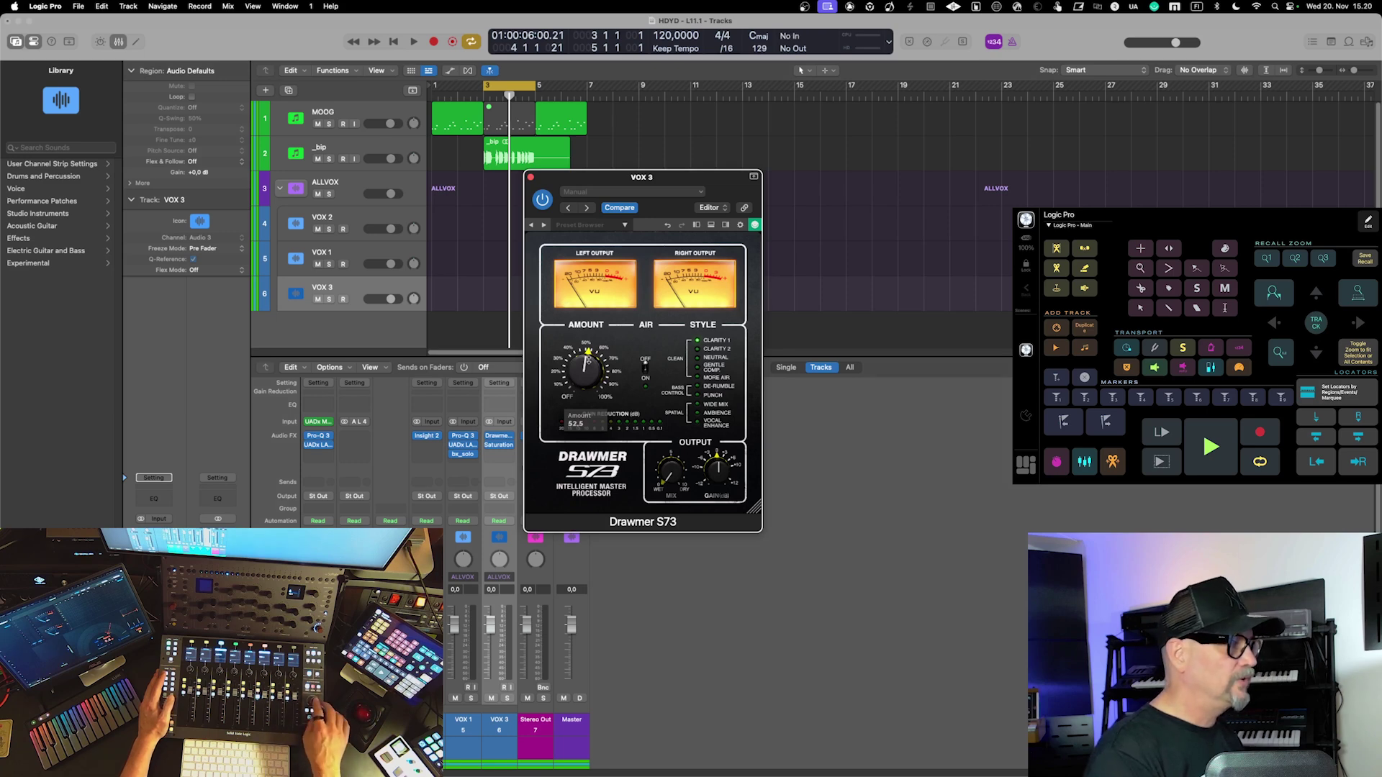
{"action": "scroll", "coordinate": [589, 360], "scroll_direction": "up", "scroll_amount": 5}
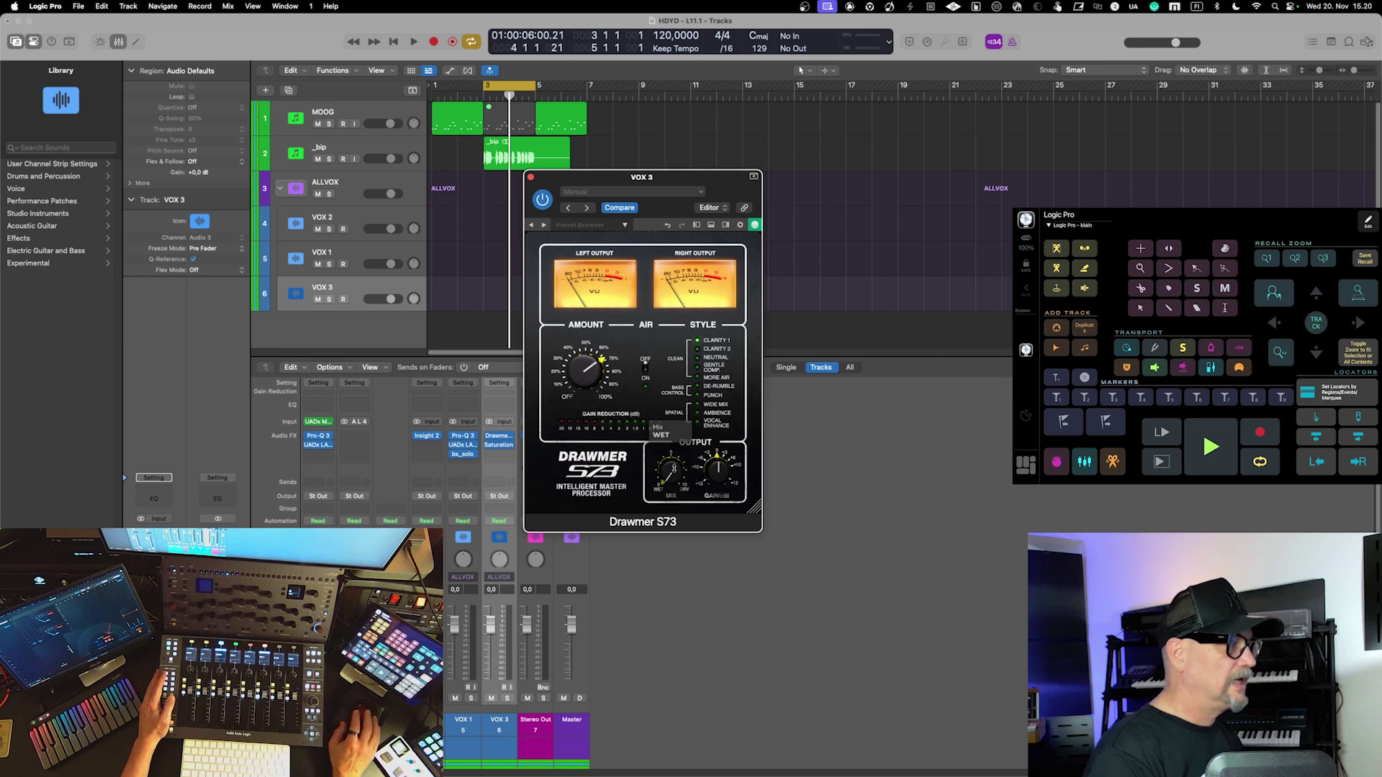
{"action": "mouse_move", "coordinate": [718, 483]}
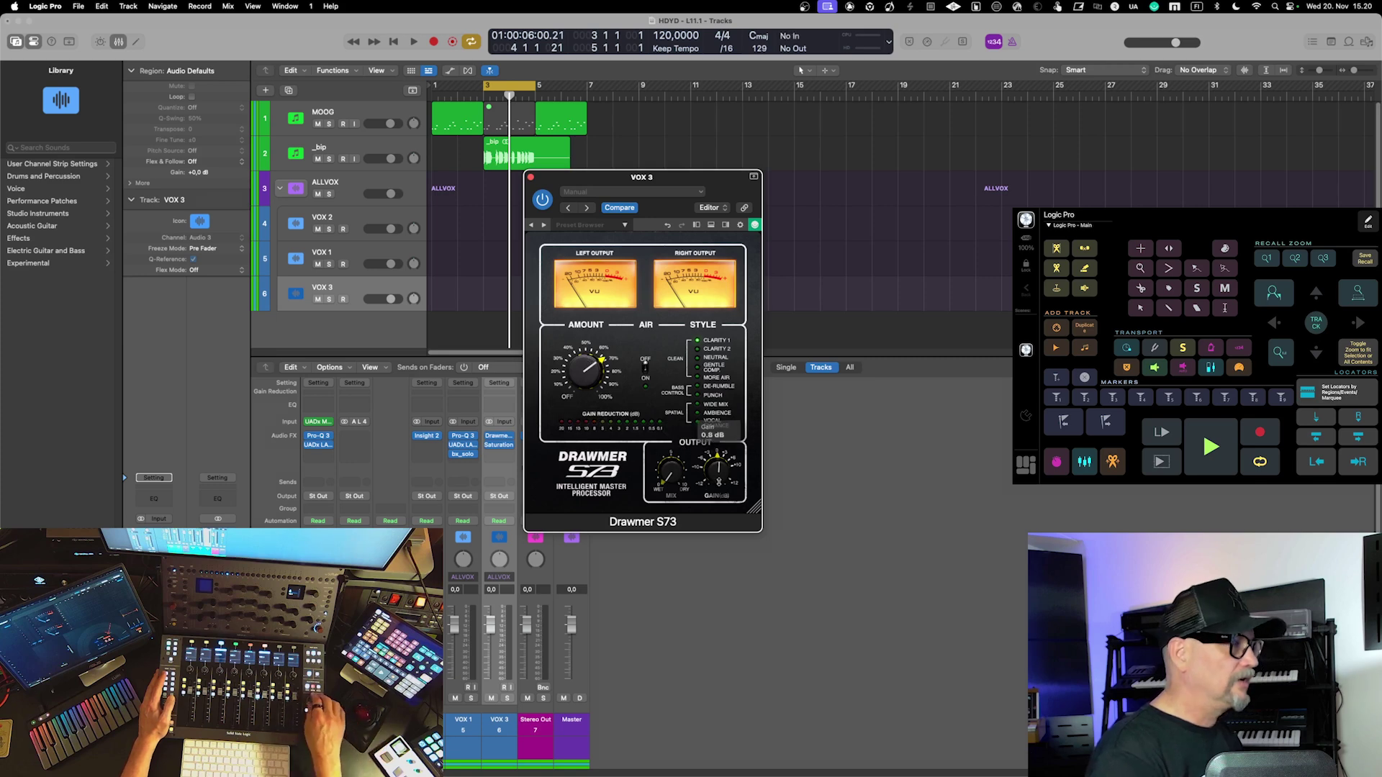
{"action": "left_click_drag", "start_coordinate": [718, 480], "coordinate": [718, 480]}
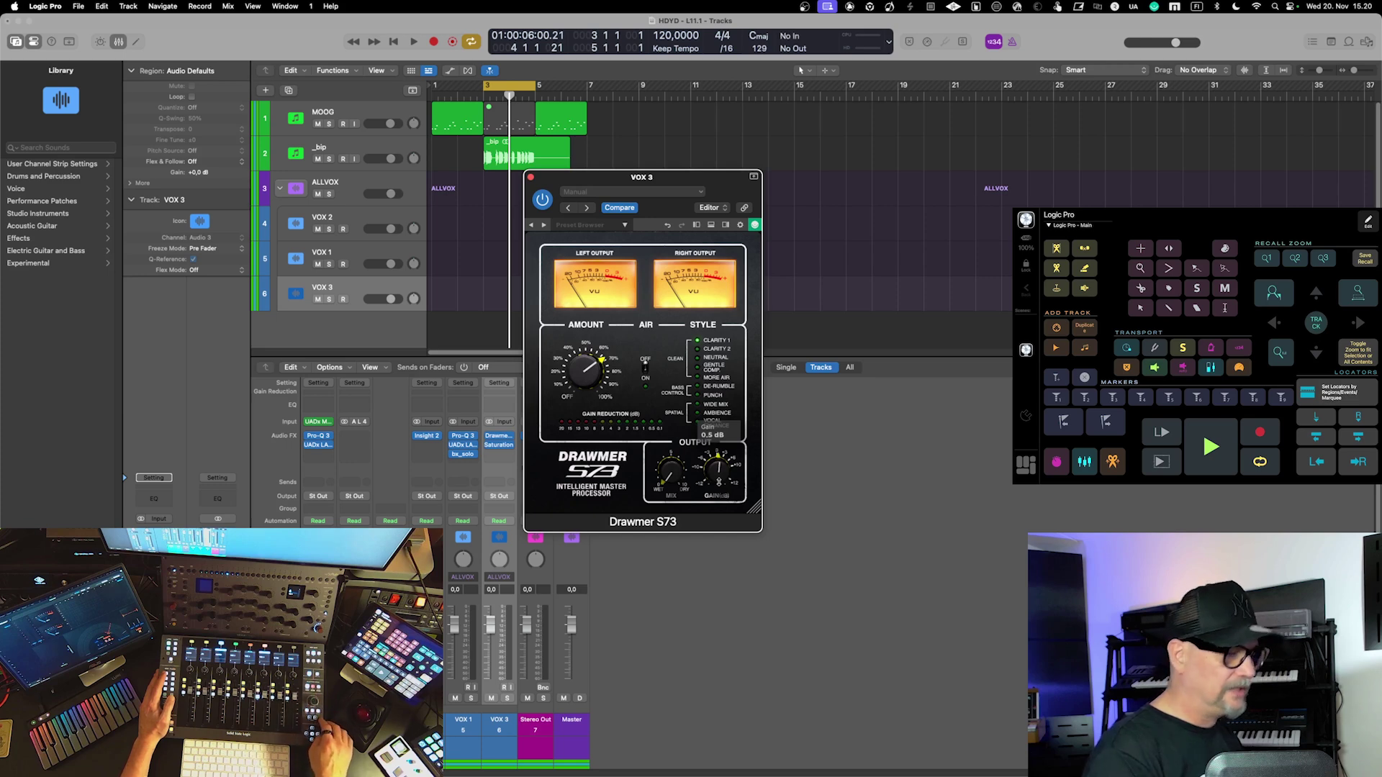
{"action": "key", "text": "super+w"}
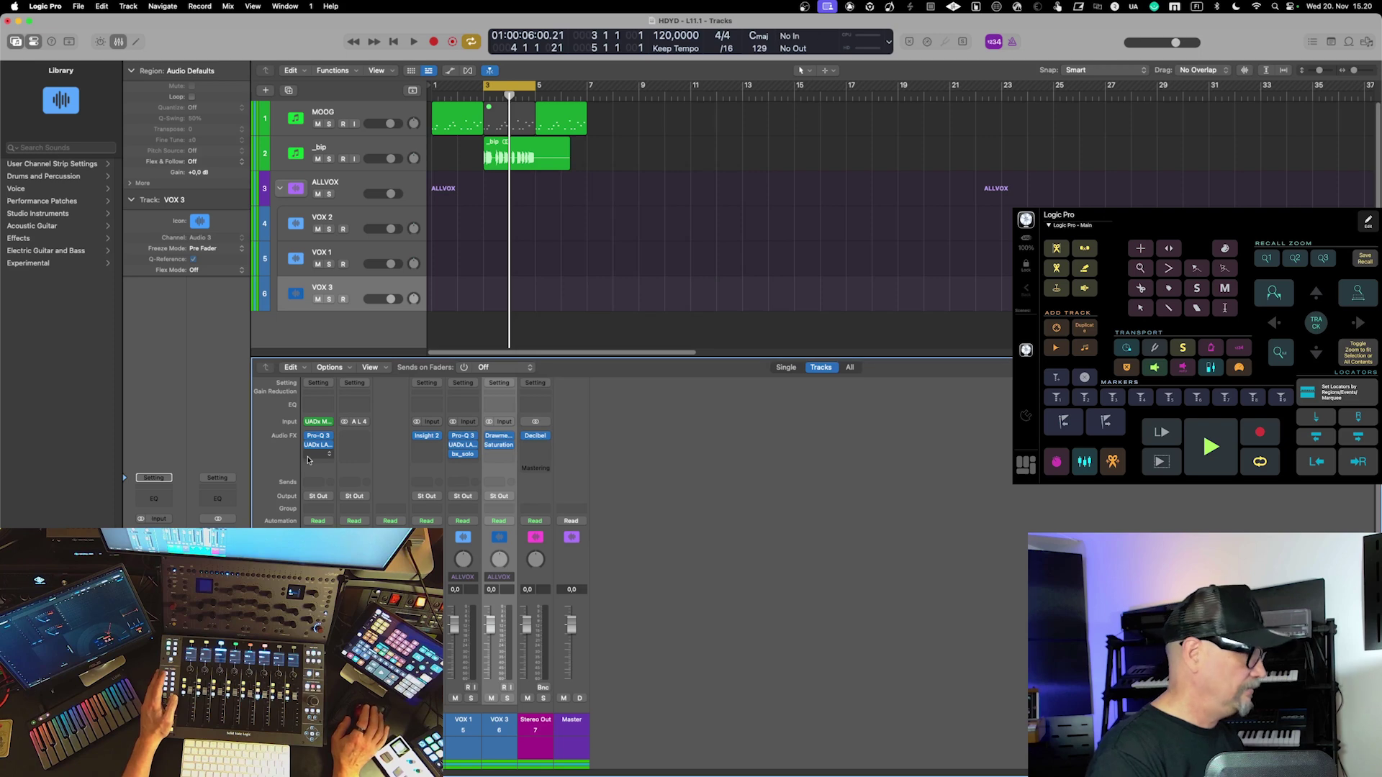
Select the MOOG track and open its UADx LA-2A Silver Compressor window
{"action": "key", "text": "Up"}
{"action": "key", "text": "Up"}
{"action": "key", "text": "Up"}
{"action": "key", "text": "Up"}
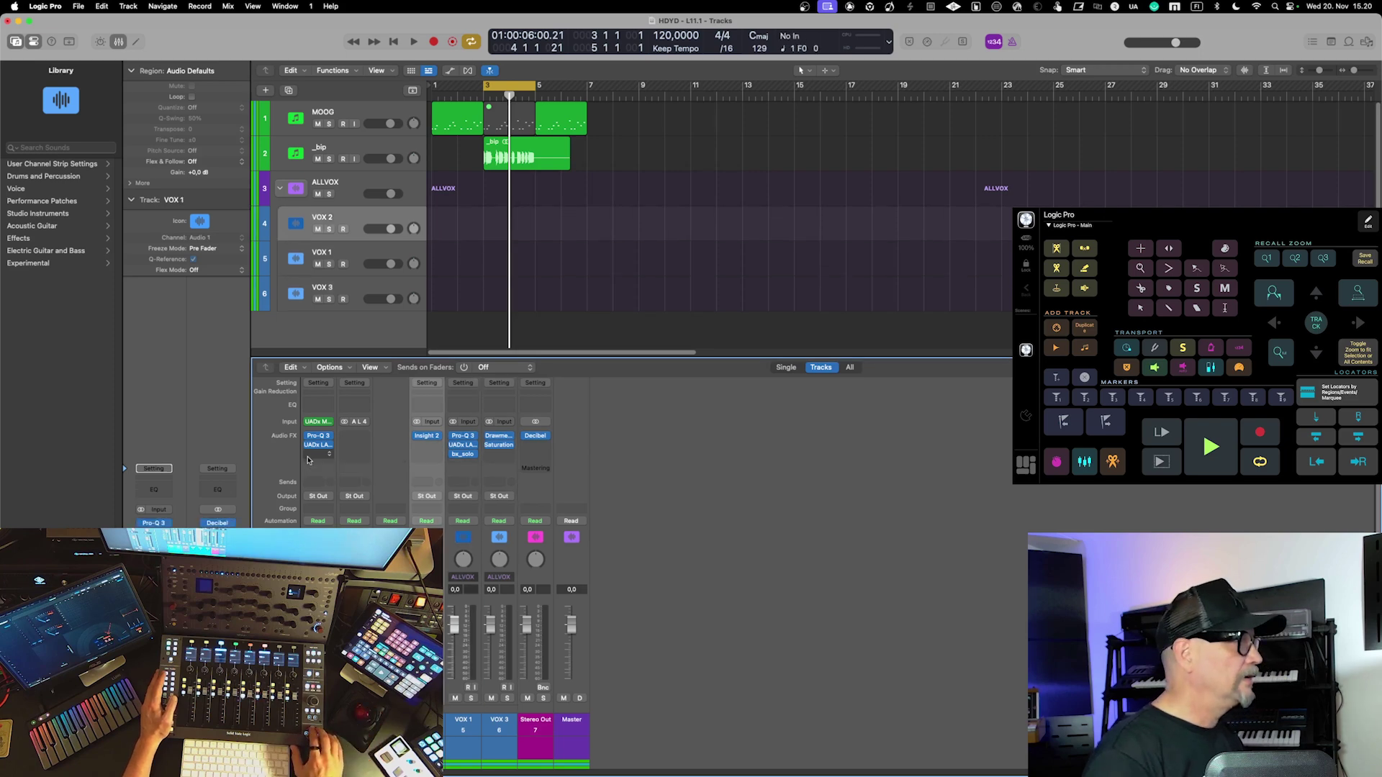
{"action": "key", "text": "Up"}
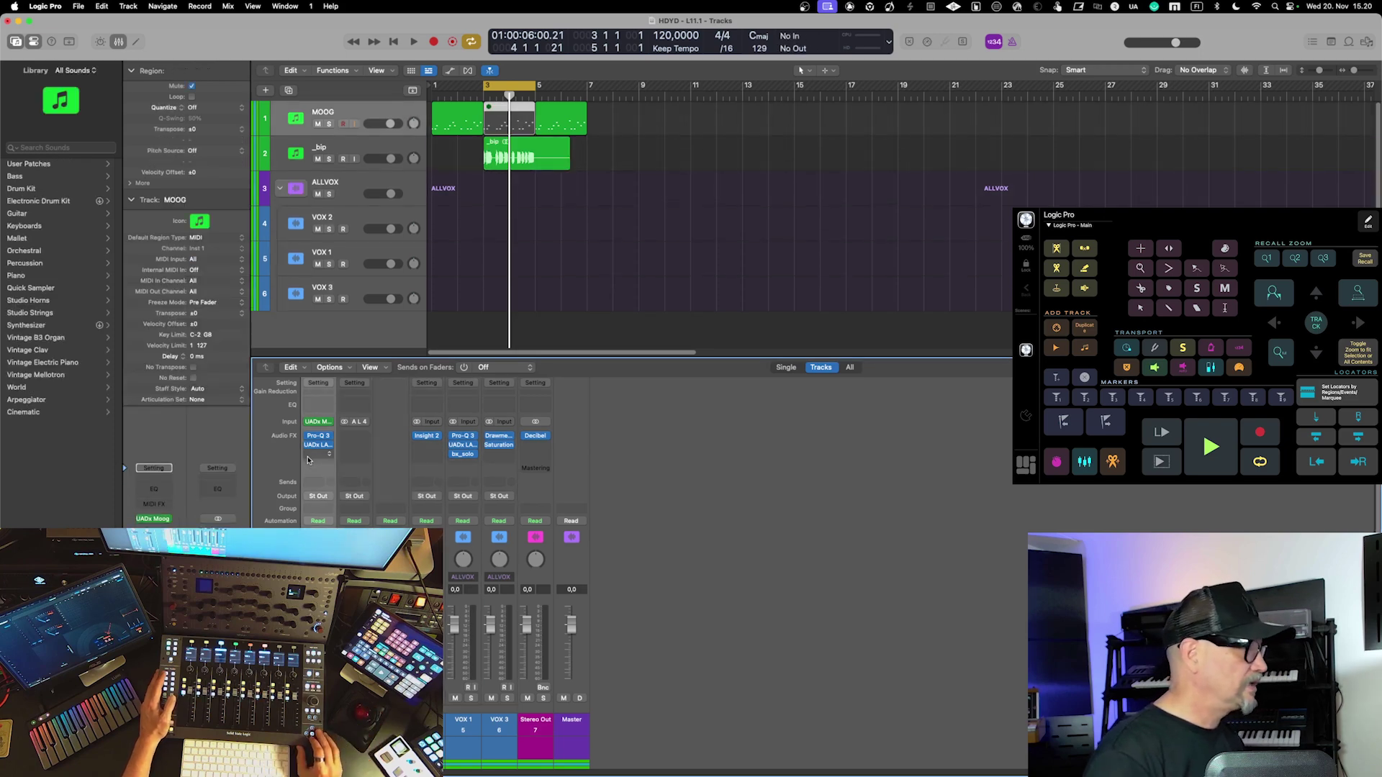
{"action": "key", "text": "v"}
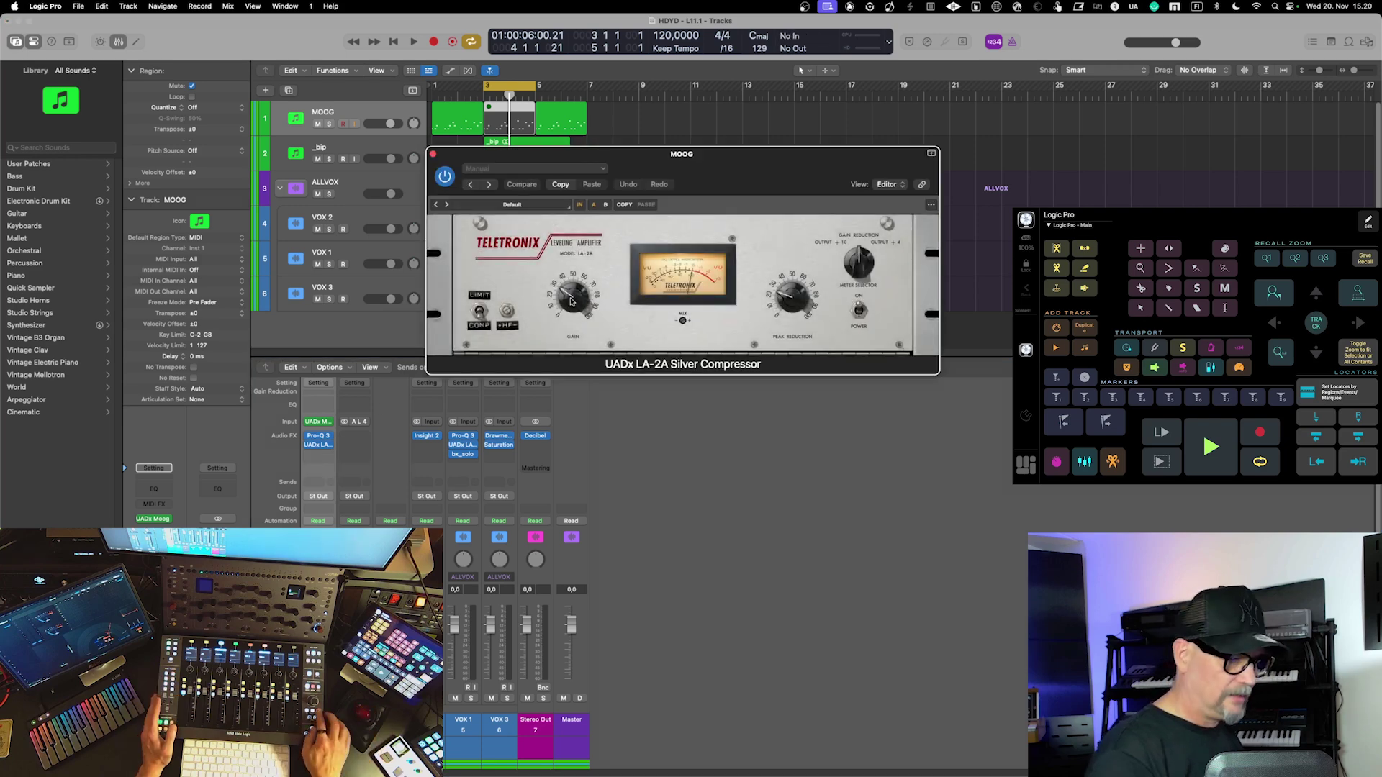
Adjust the Gain of MOOG's LA-2A compressor up and down in large and fine amounts
{"action": "scroll", "coordinate": [571, 301], "scroll_direction": "up", "scroll_amount": 3}
{"action": "scroll", "coordinate": [571, 301], "scroll_direction": "up", "scroll_amount": 3}
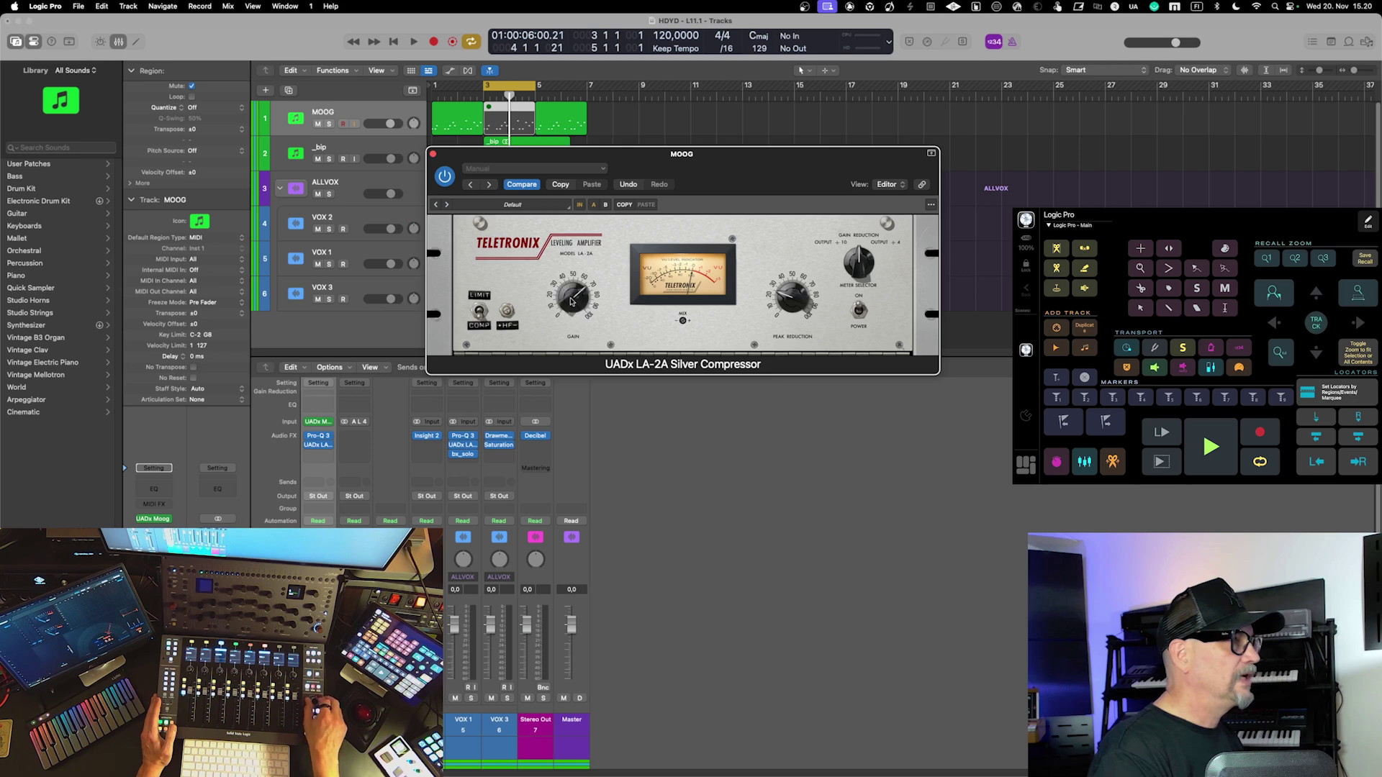
{"action": "scroll", "coordinate": [571, 301], "scroll_direction": "up", "scroll_amount": 3}
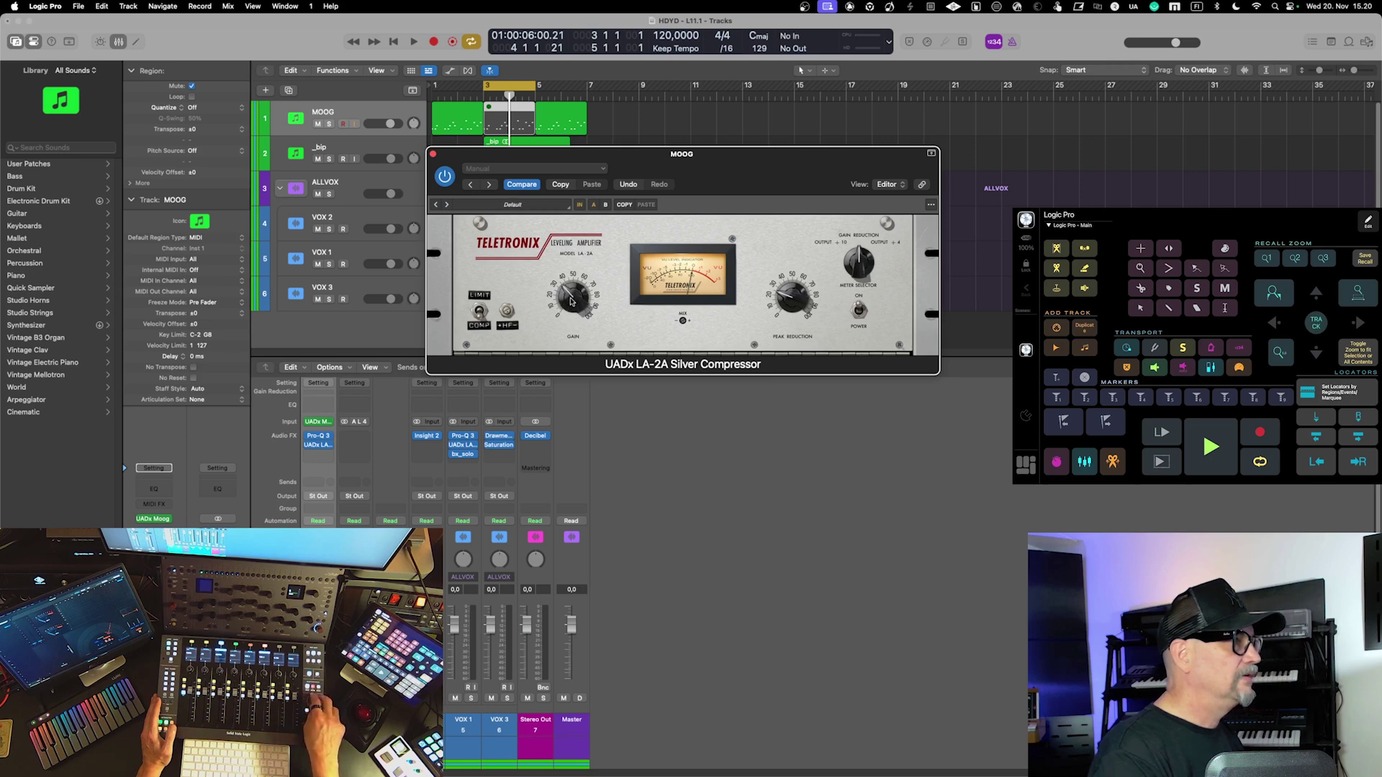
{"action": "scroll", "coordinate": [571, 300], "scroll_direction": "up", "scroll_amount": 2}
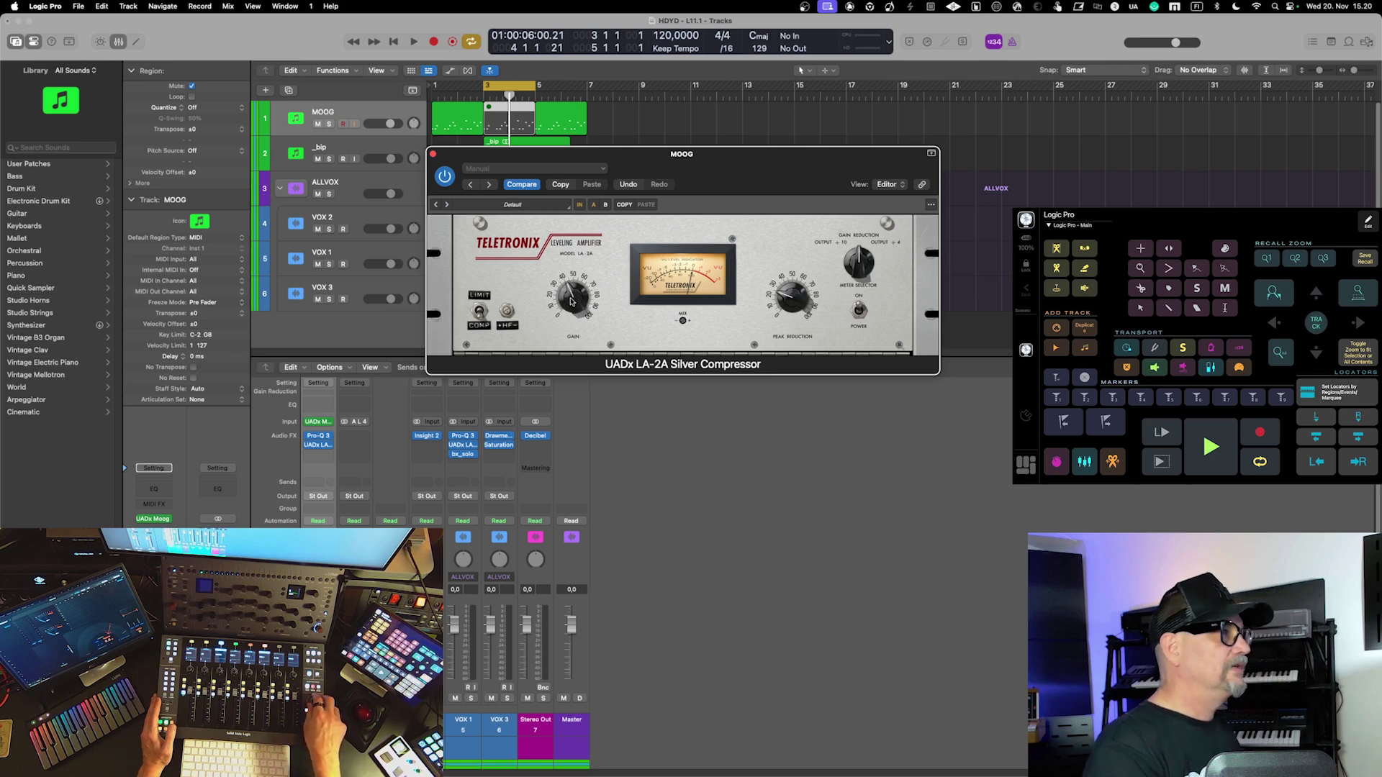
{"action": "scroll", "coordinate": [572, 301], "scroll_direction": "up", "scroll_amount": 2}
{"action": "scroll", "coordinate": [571, 300], "scroll_direction": "down", "scroll_amount": 2}
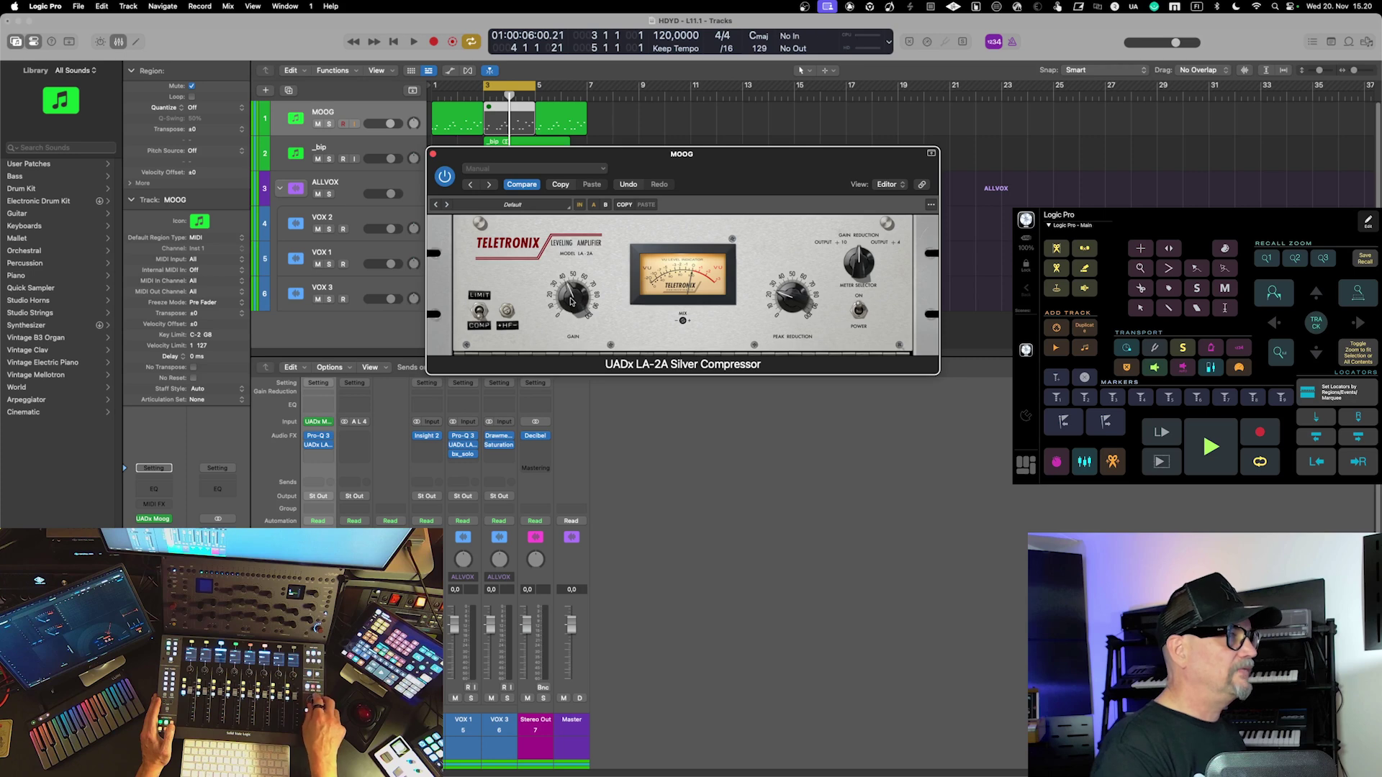
{"action": "scroll", "coordinate": [570, 302], "scroll_direction": "down", "scroll_amount": 2}
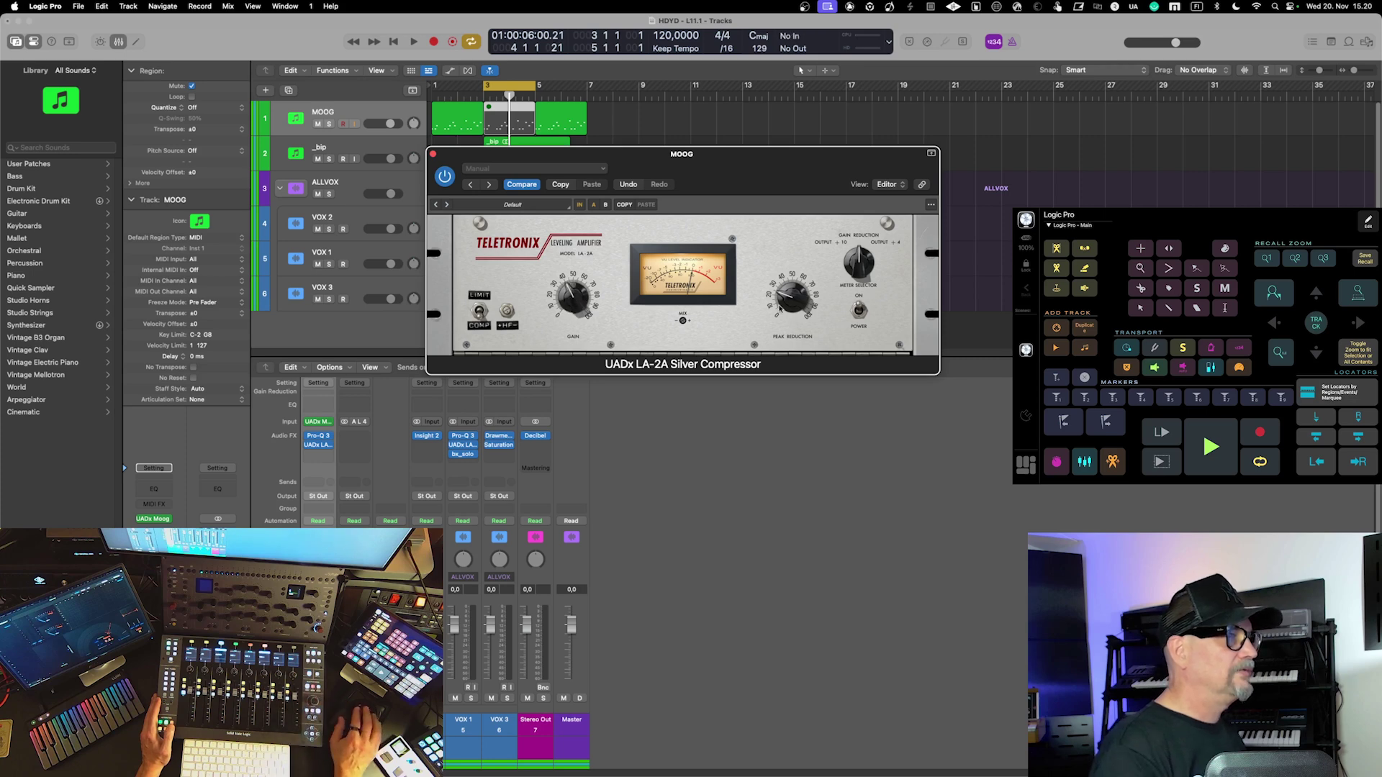
{"action": "scroll", "coordinate": [780, 298], "scroll_direction": "up", "scroll_amount": 2}
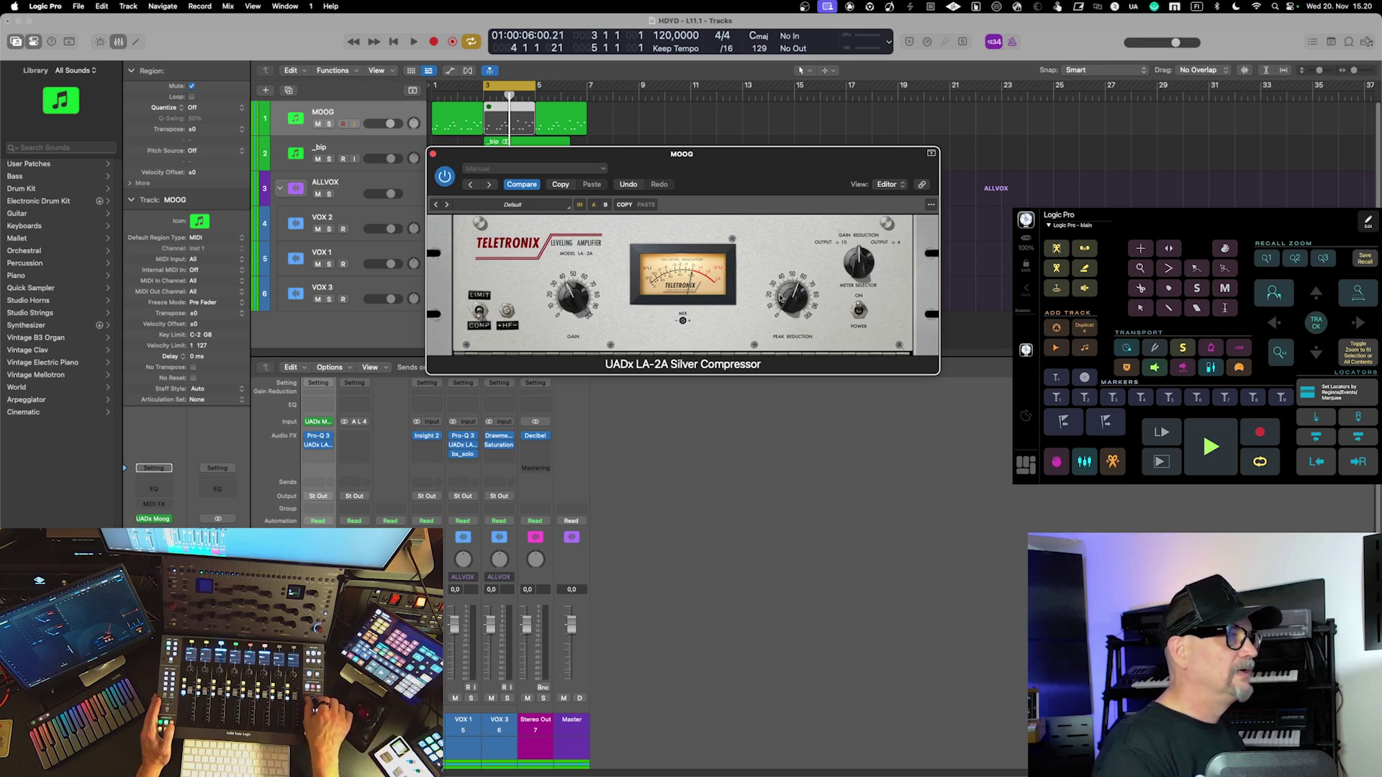
{"action": "scroll", "coordinate": [781, 298], "scroll_direction": "up", "scroll_amount": 1}
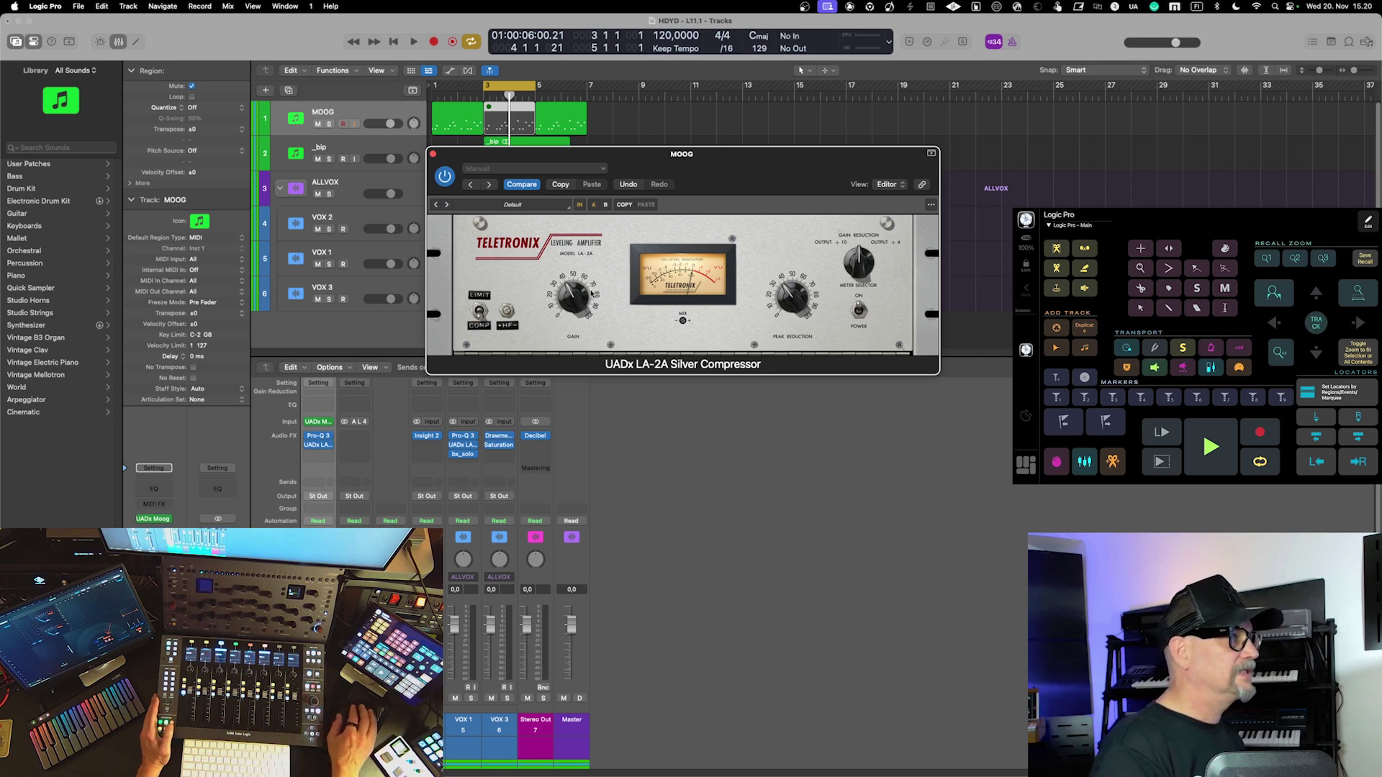
Try out the other controls of MOOG's LA-2A, such as the meter selector and Limit/Comp switch, and close its window
{"action": "scroll", "coordinate": [570, 295], "scroll_direction": "up", "scroll_amount": 2}
{"action": "scroll", "coordinate": [570, 296], "scroll_direction": "down", "scroll_amount": 2}
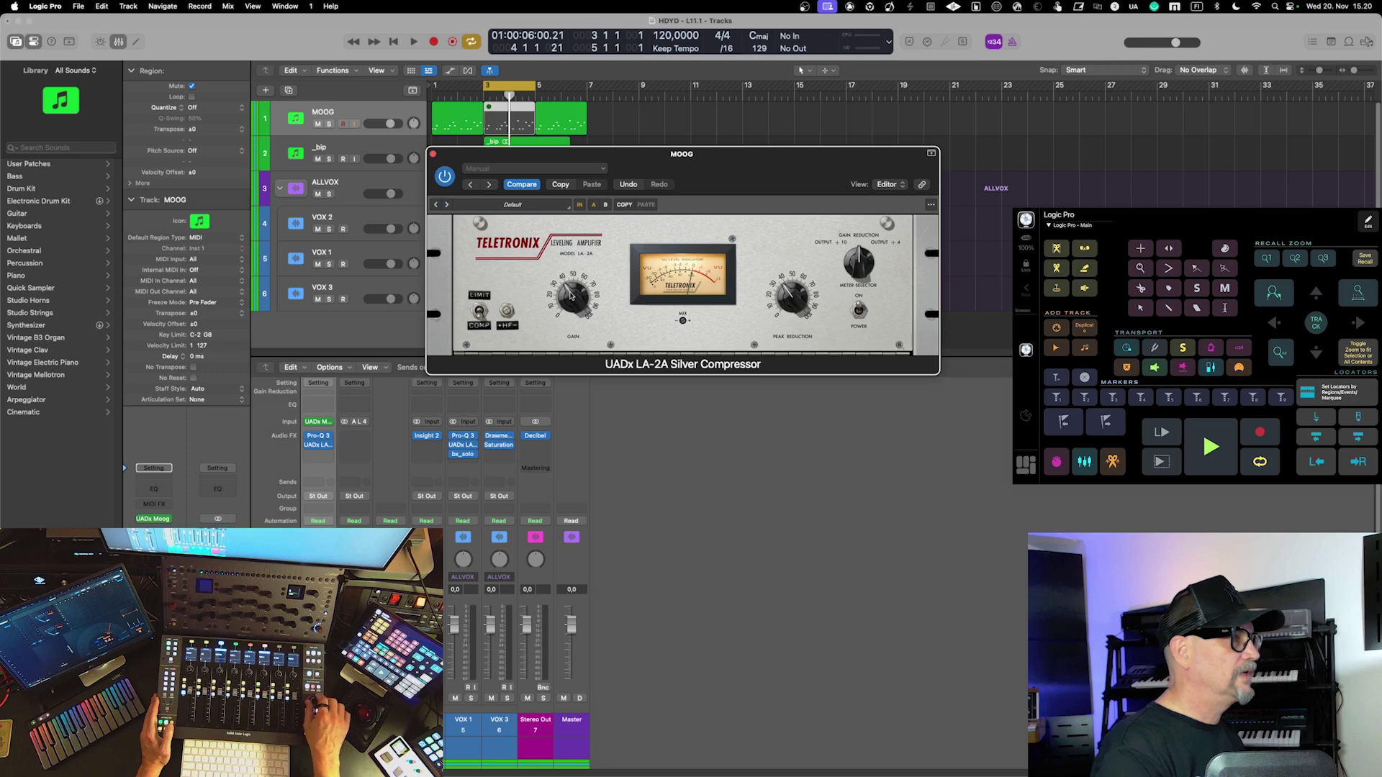
{"action": "scroll", "coordinate": [570, 296], "scroll_direction": "down", "scroll_amount": 3}
{"action": "scroll", "coordinate": [570, 296], "scroll_direction": "up", "scroll_amount": 5}
{"action": "scroll", "coordinate": [570, 296], "scroll_direction": "down", "scroll_amount": 5}
{"action": "scroll", "coordinate": [570, 296], "scroll_direction": "up", "scroll_amount": 3}
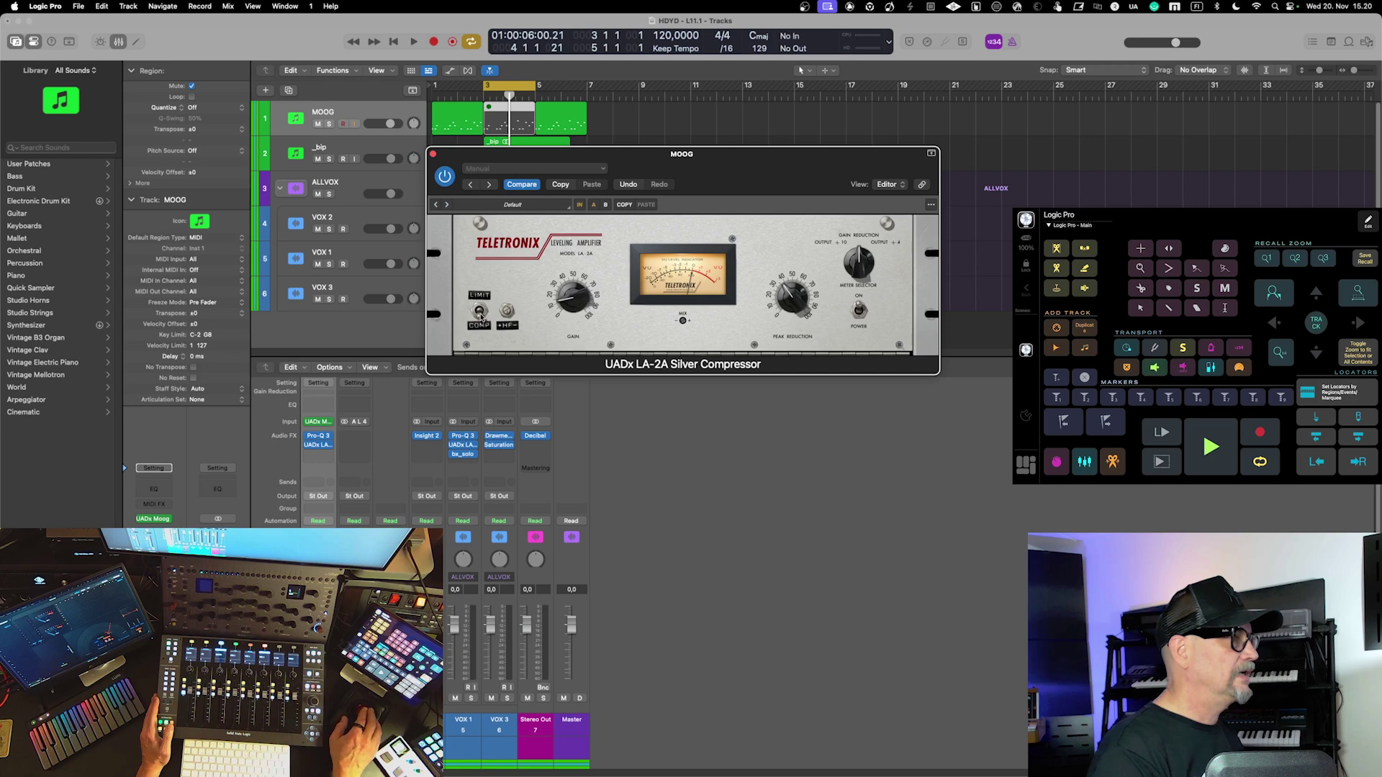
{"action": "scroll", "coordinate": [480, 316], "scroll_direction": "up", "scroll_amount": 1}
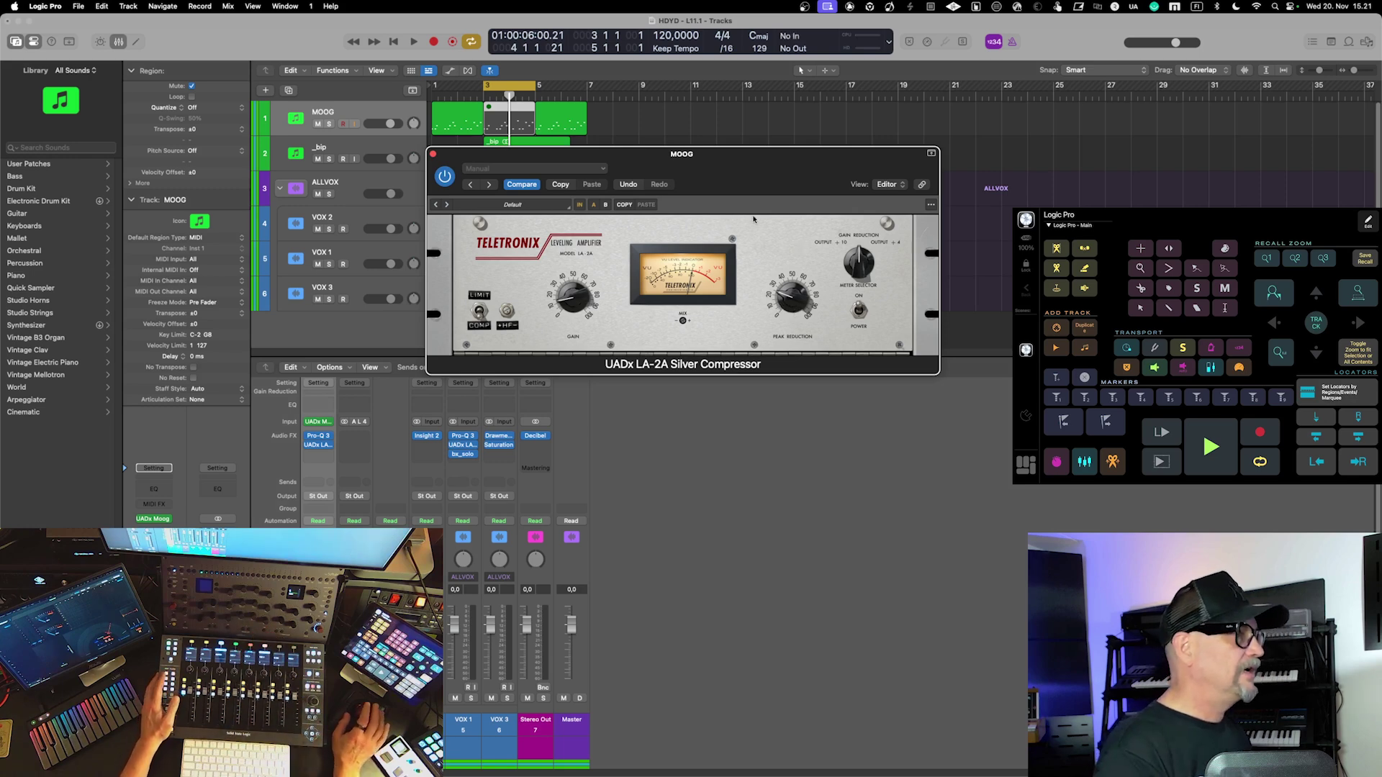
{"action": "left_click", "coordinate": [433, 153]}
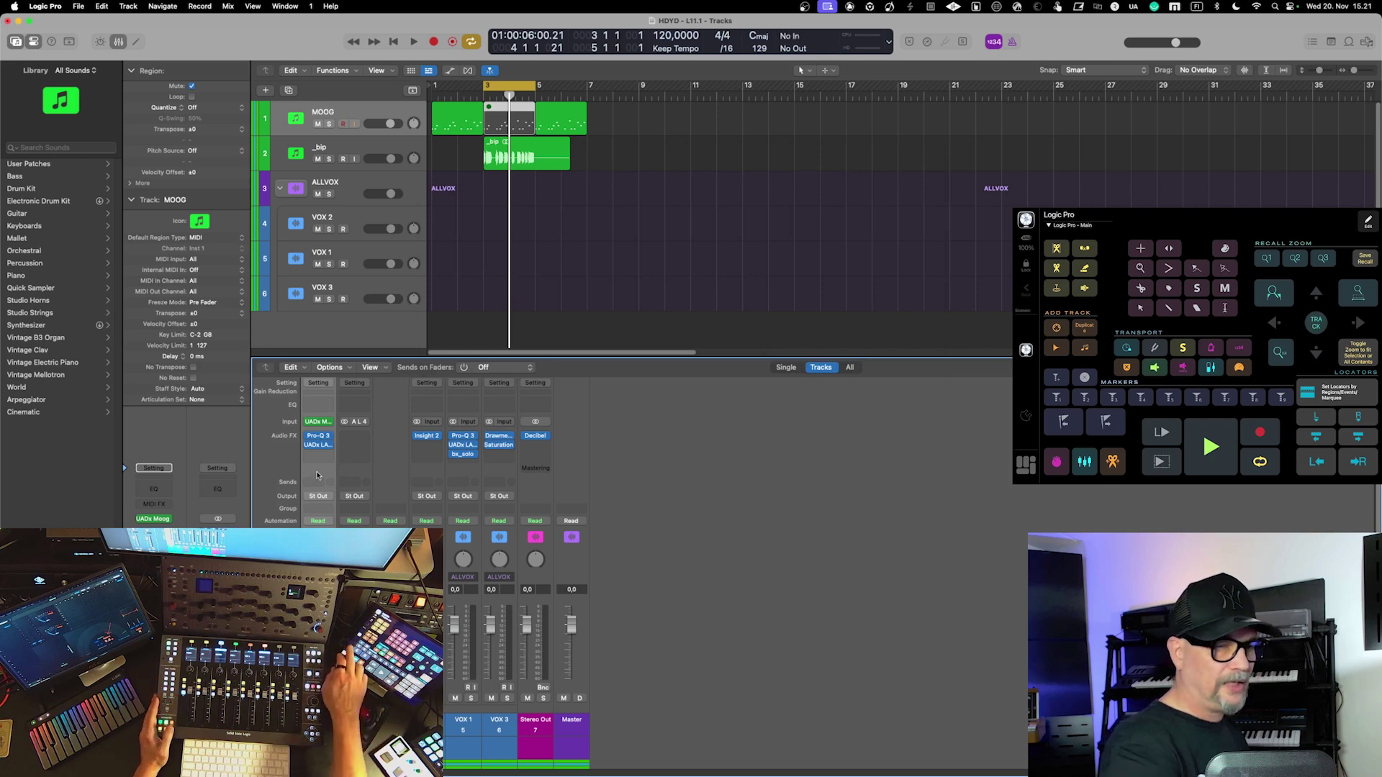
Search the plug-ins for "Console" and insert Console 1 on the MOOG track
{"action": "key", "text": "ctrl+super+p"}
{"action": "type", "text": "Console"}
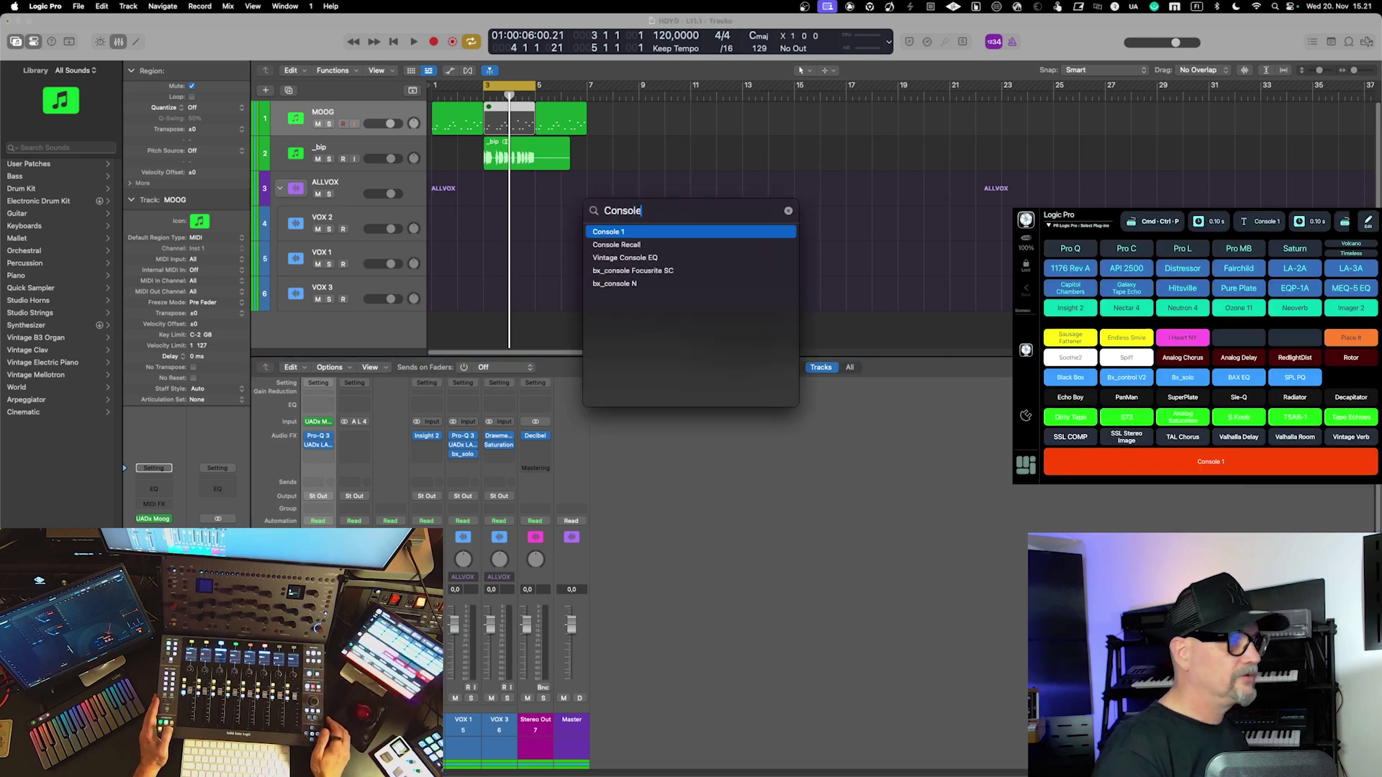
{"action": "key", "text": "Return"}
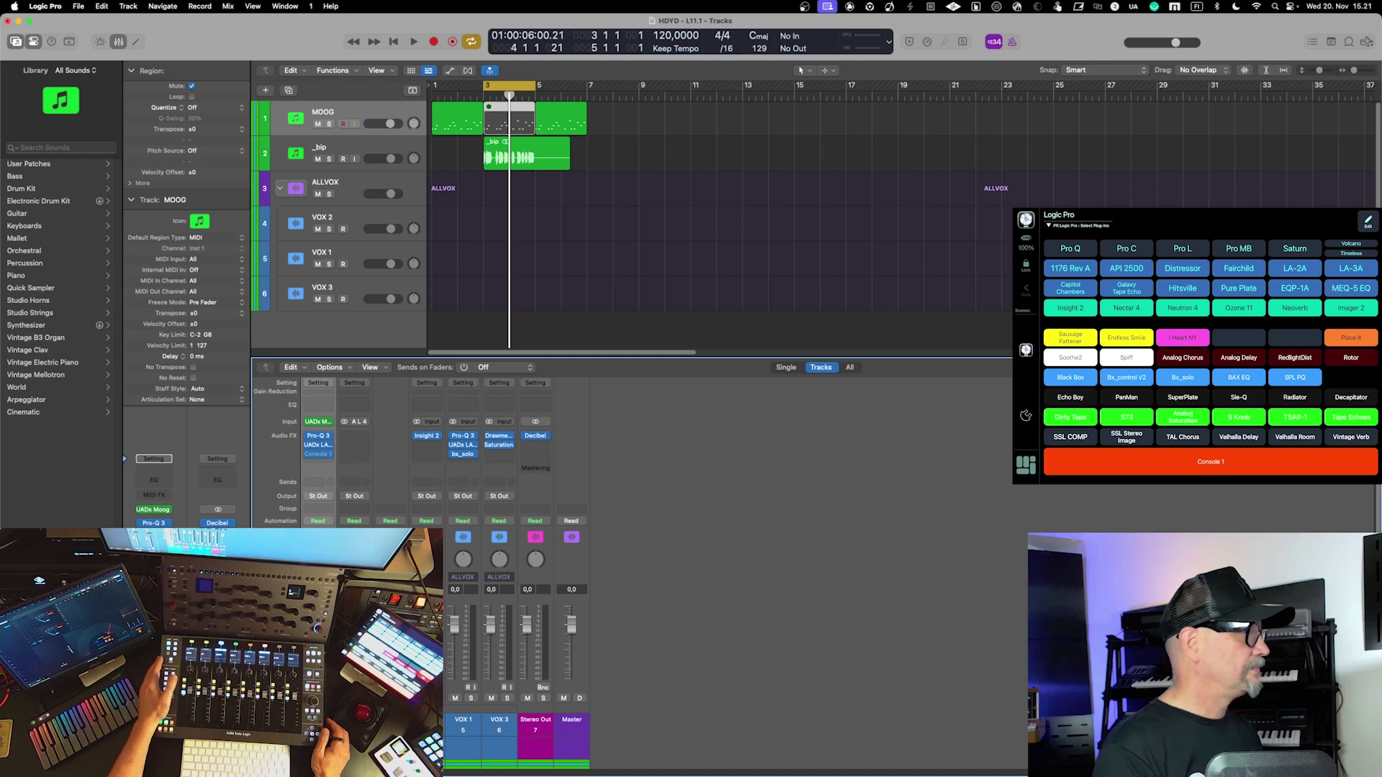
Open MOOG's Console 1 plug-in window, move it clear to view its sections, and close it
{"action": "left_click", "coordinate": [318, 454]}
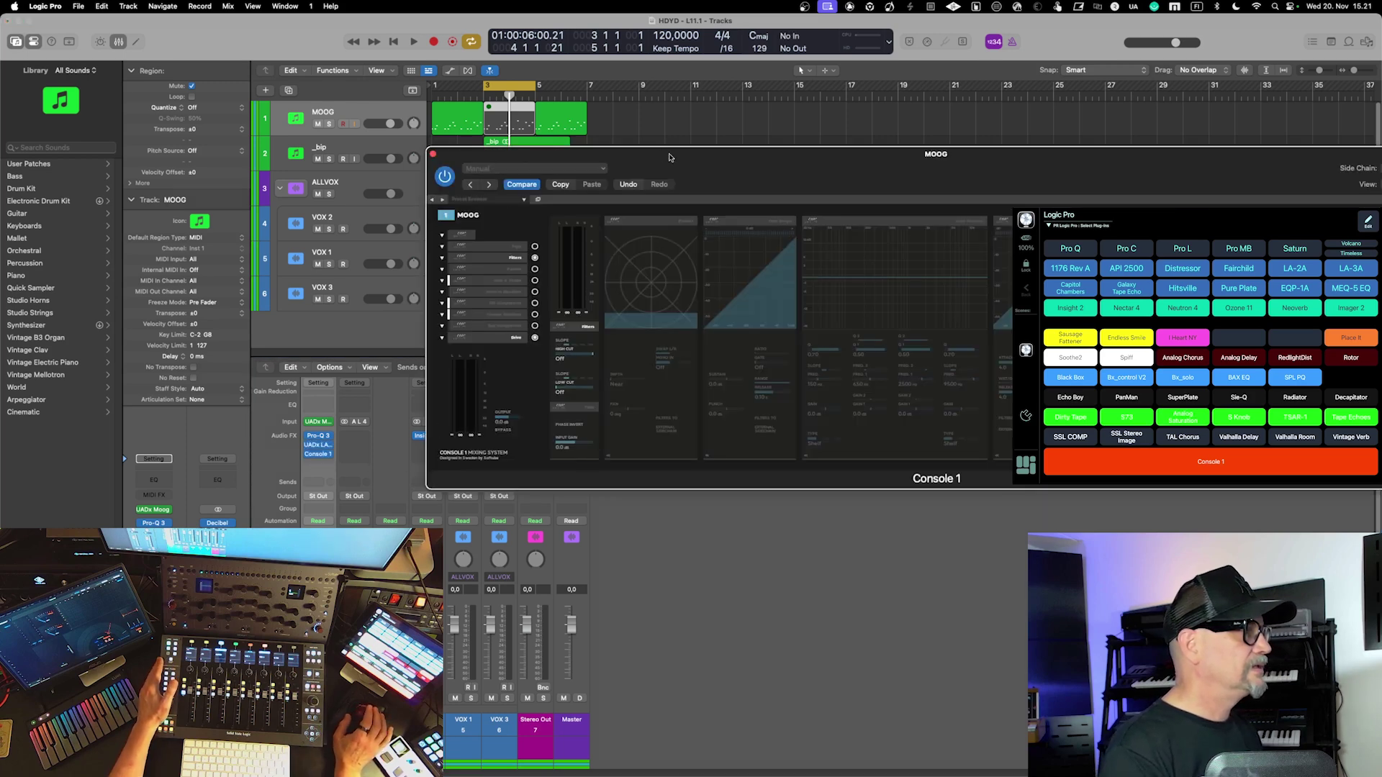
{"action": "left_click_drag", "start_coordinate": [669, 157], "coordinate": [446, 203]}
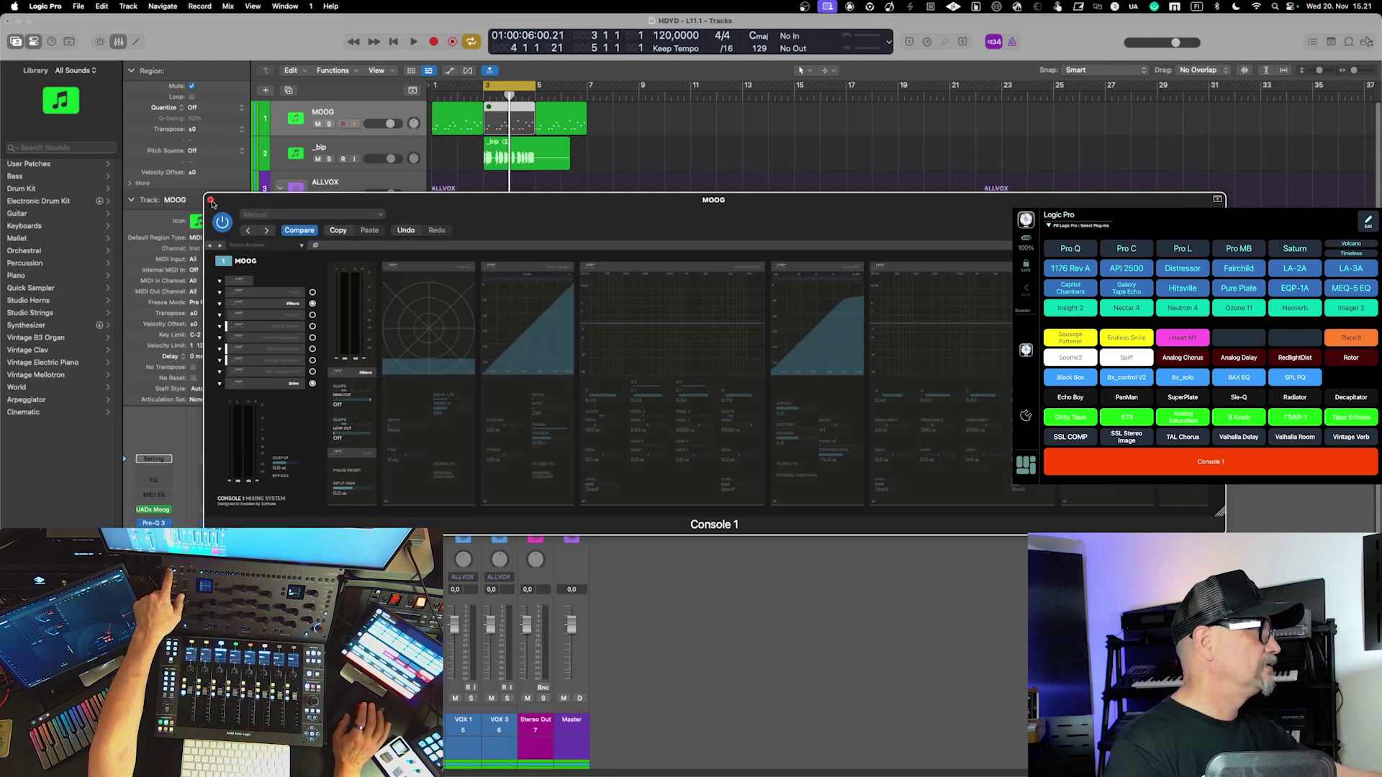
{"action": "left_click", "coordinate": [210, 201]}
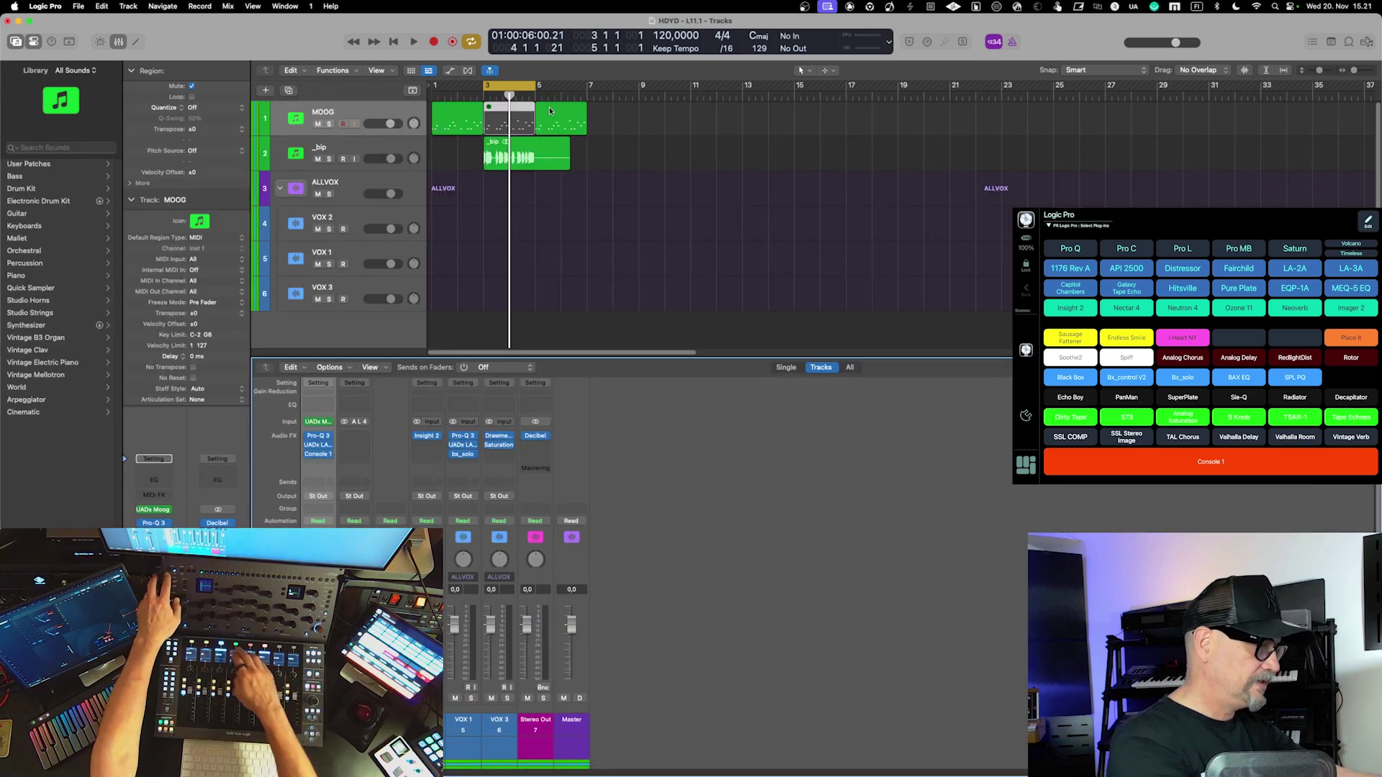
Audition the current cycle, and set the cycle range to MOOG's first region, bars 1 to 3, and play it back
{"action": "key", "text": "space"}
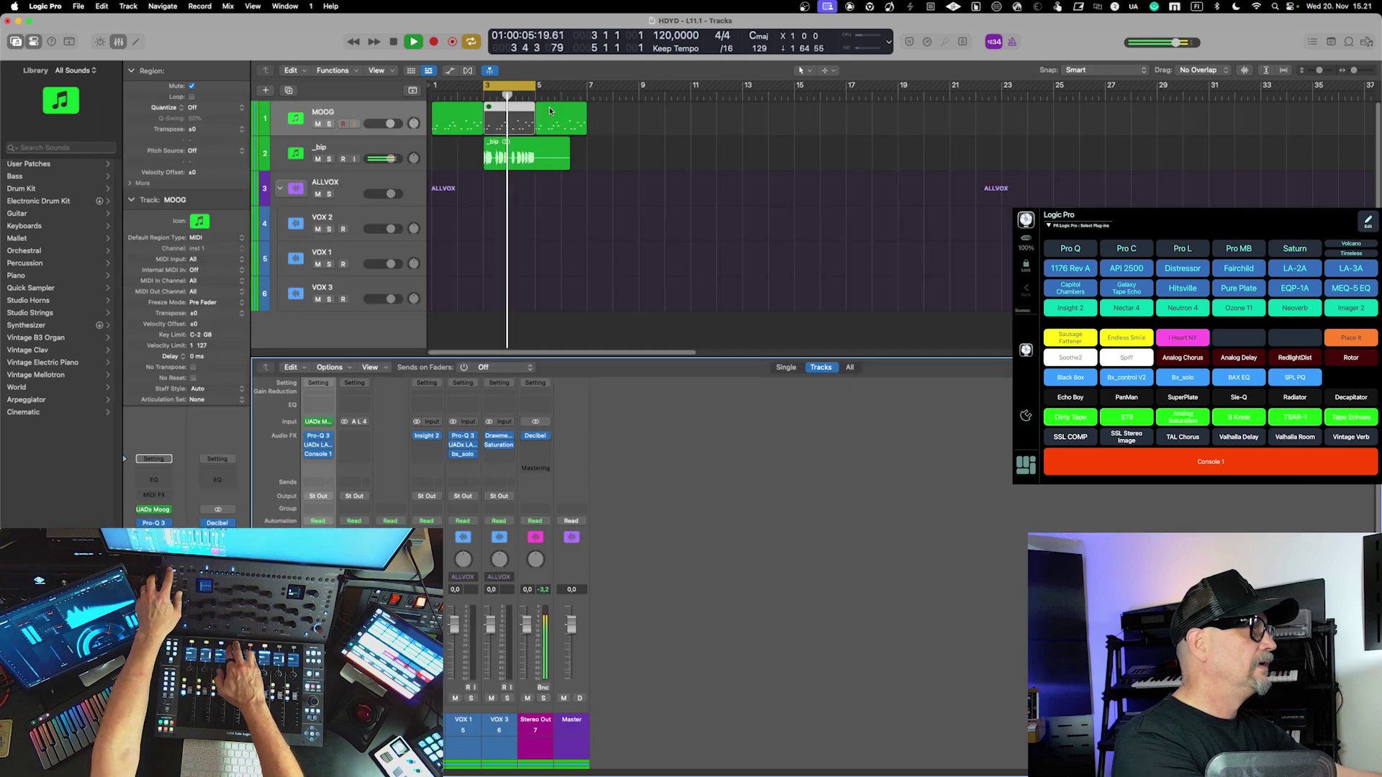
{"action": "key", "text": "space"}
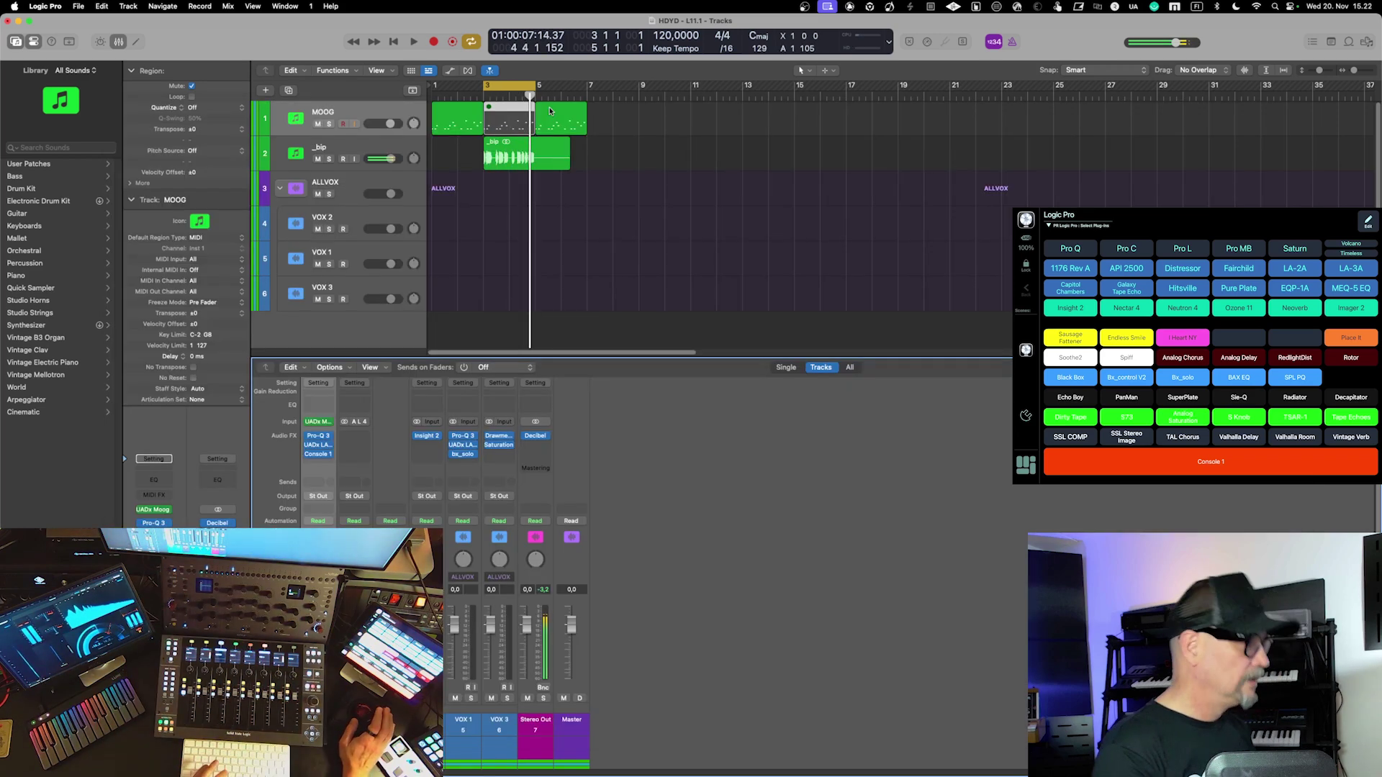
{"action": "left_click", "coordinate": [458, 113]}
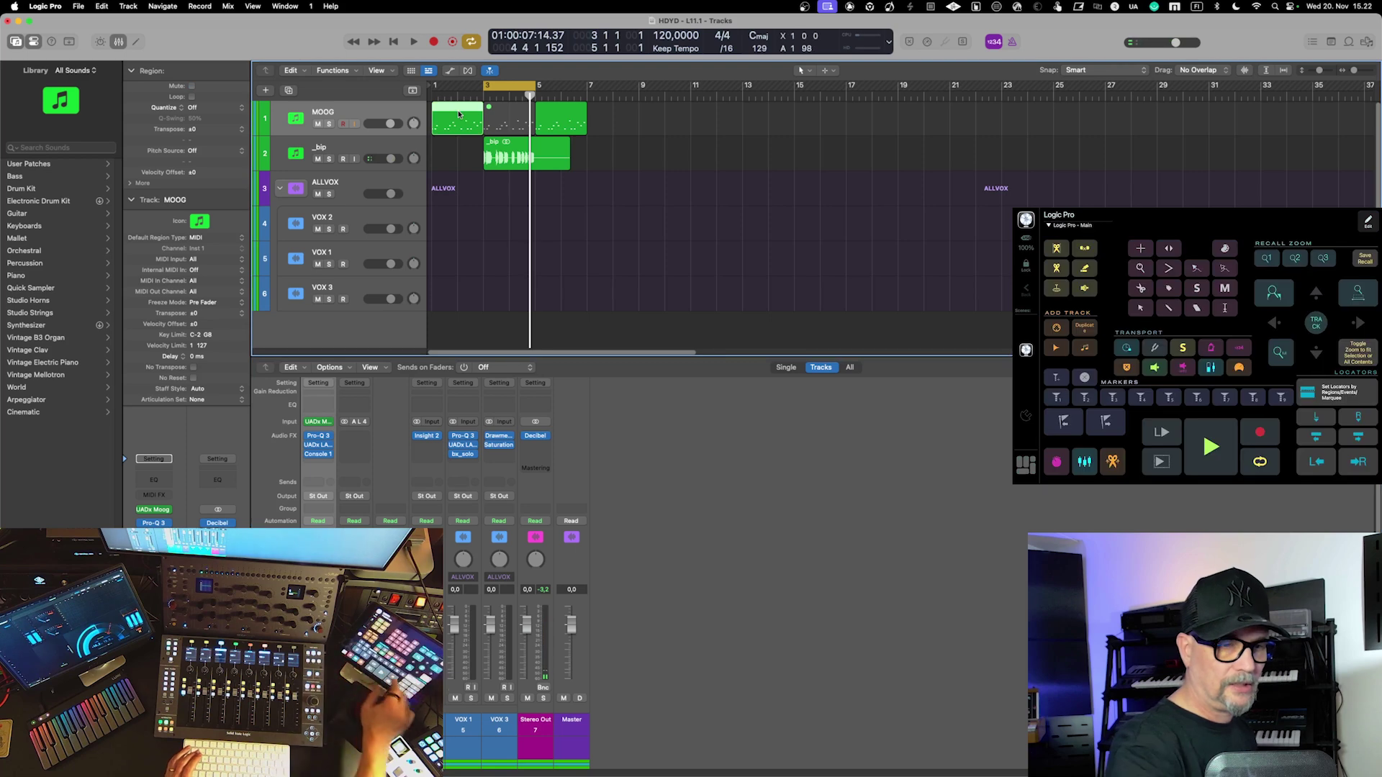
{"action": "key", "text": "super+u"}
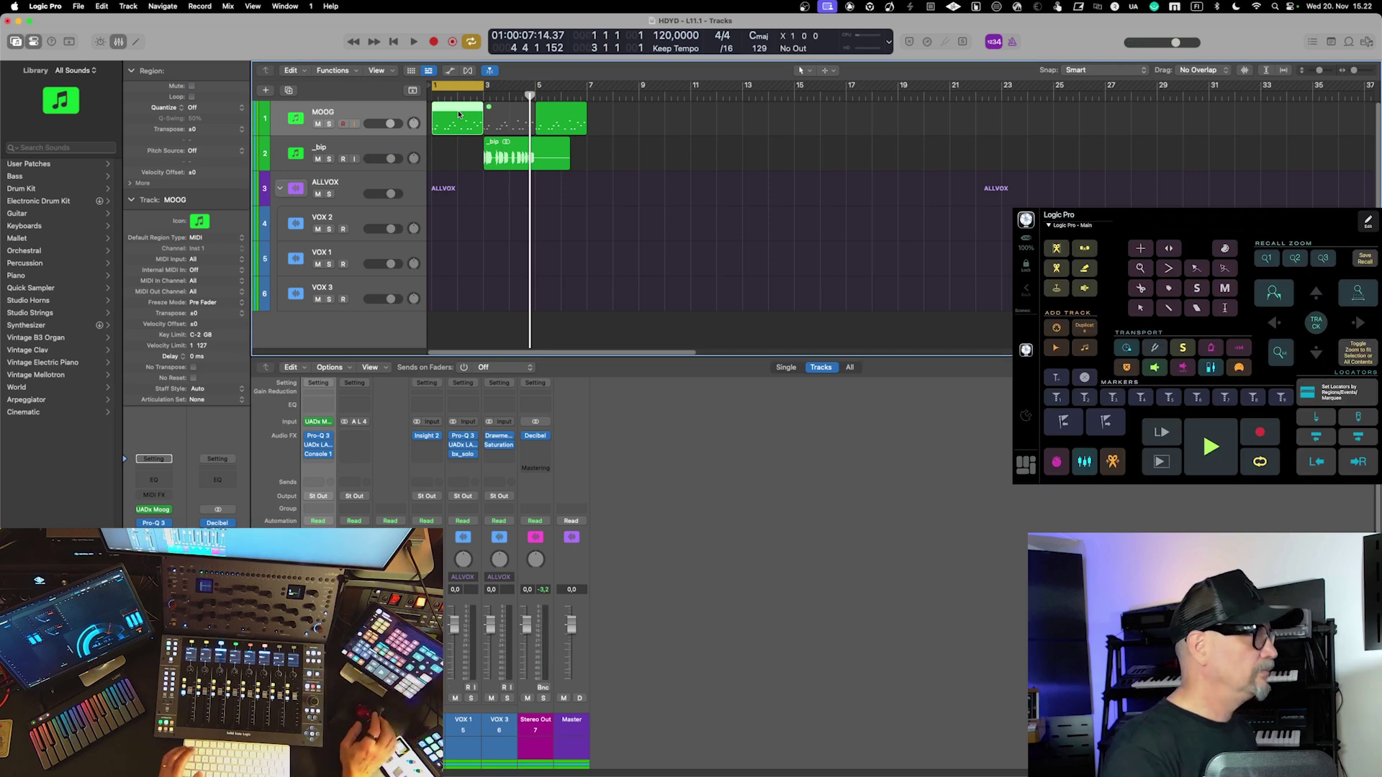
{"action": "key", "text": "space"}
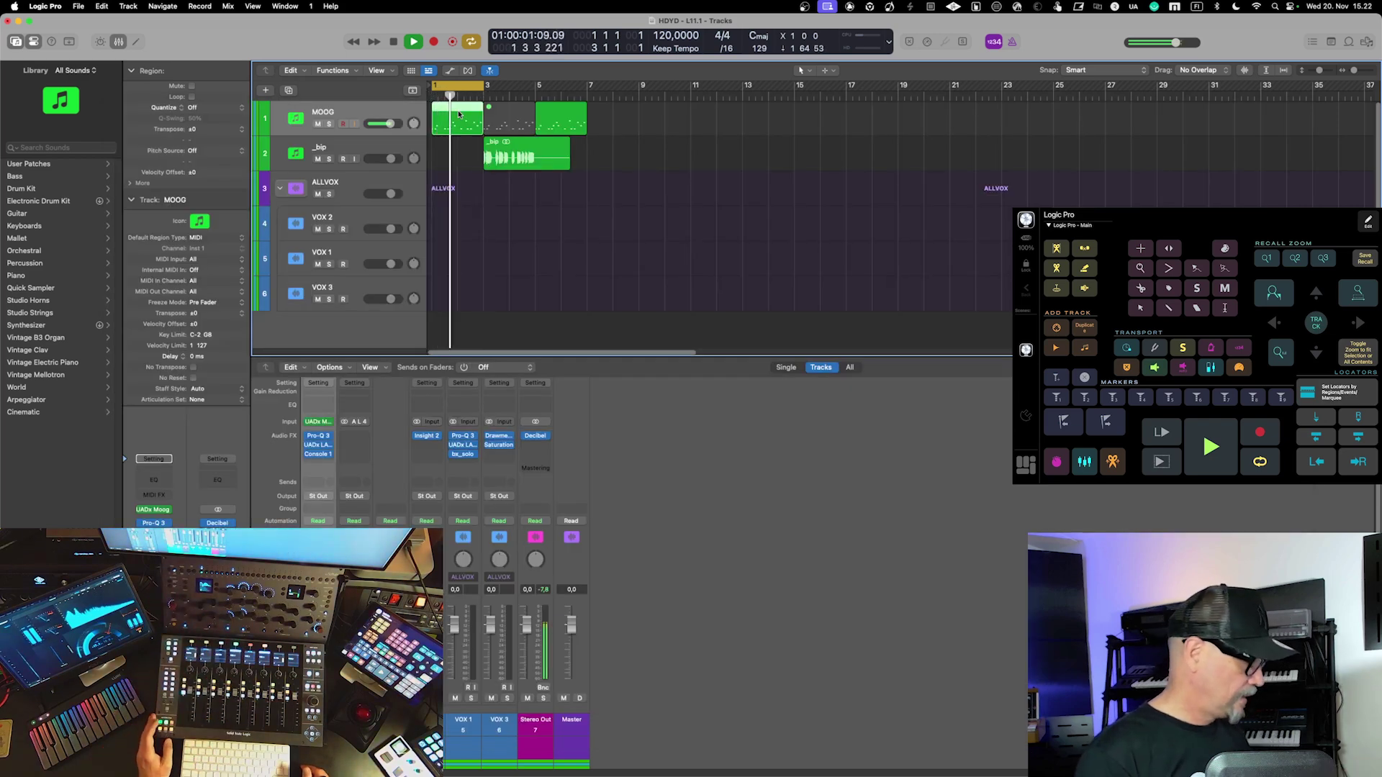
{"action": "key", "text": "space"}
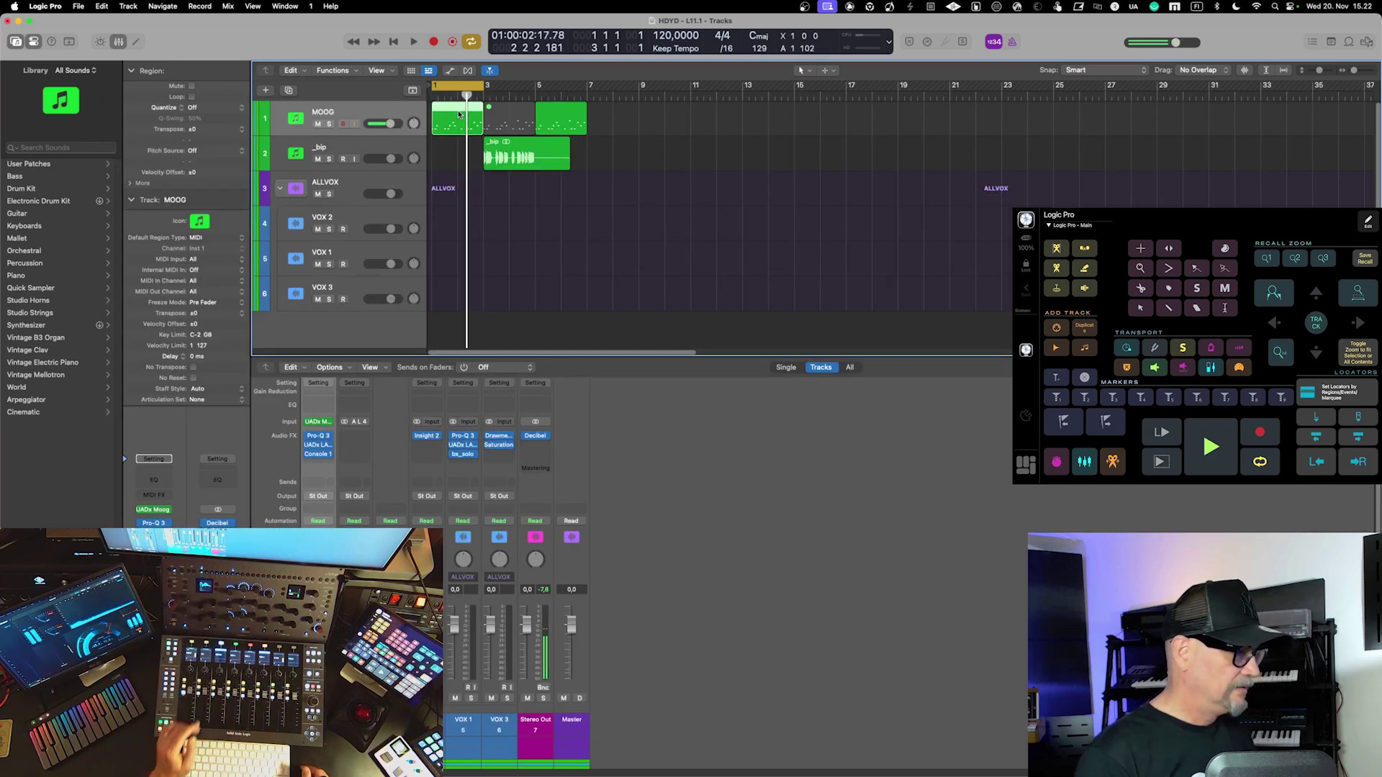